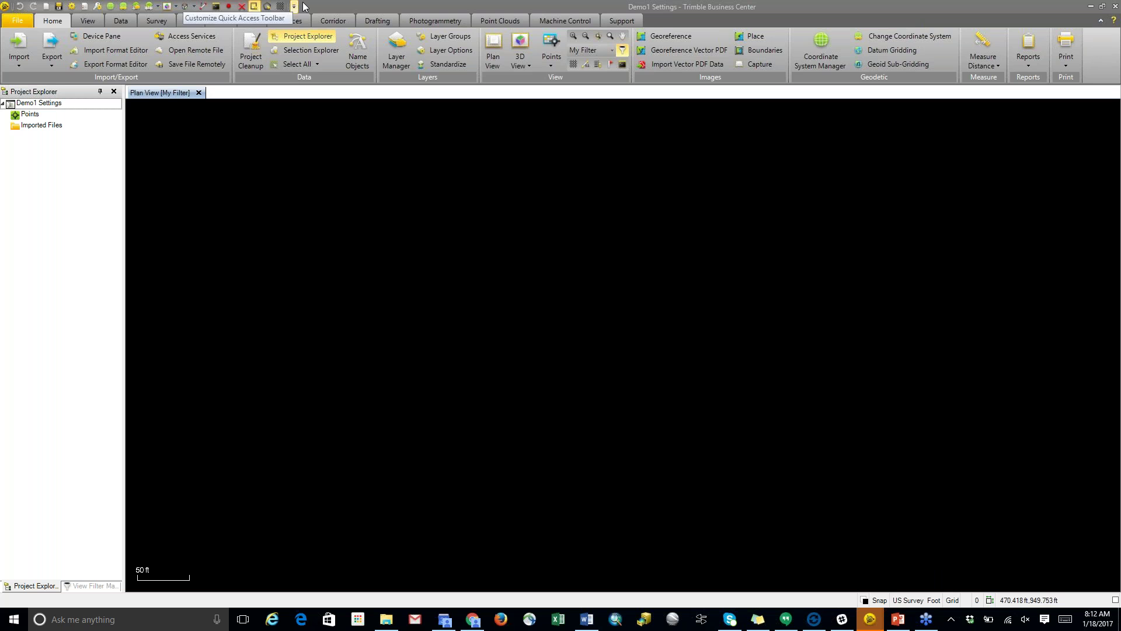
Step: Set the azimuth display unit to Bearing in the project settings
click(71, 8)
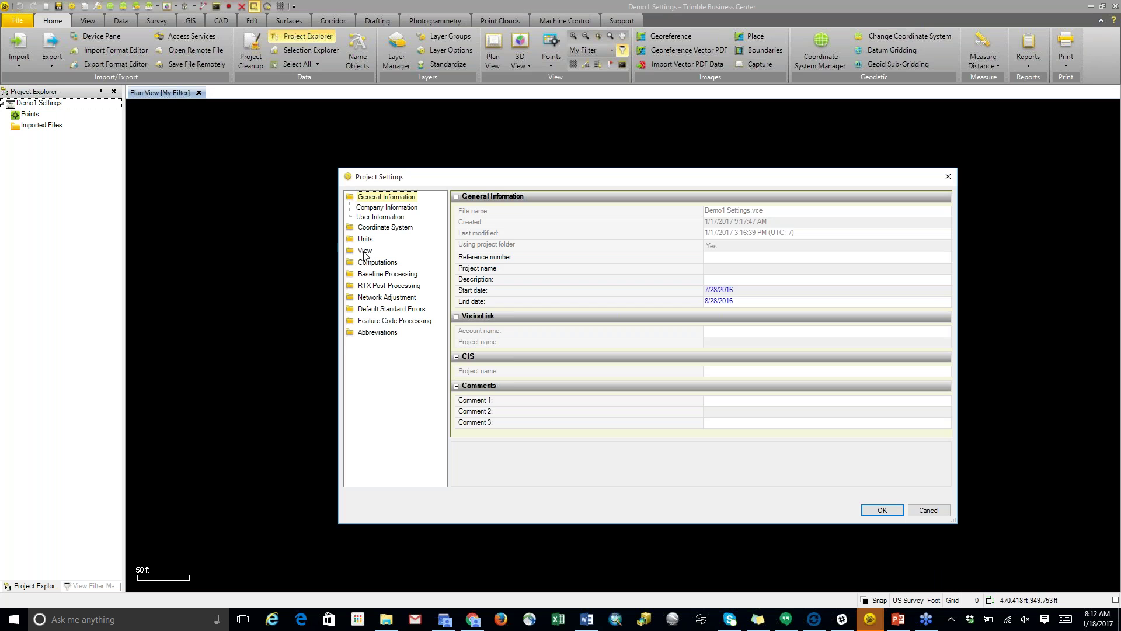
click(366, 240)
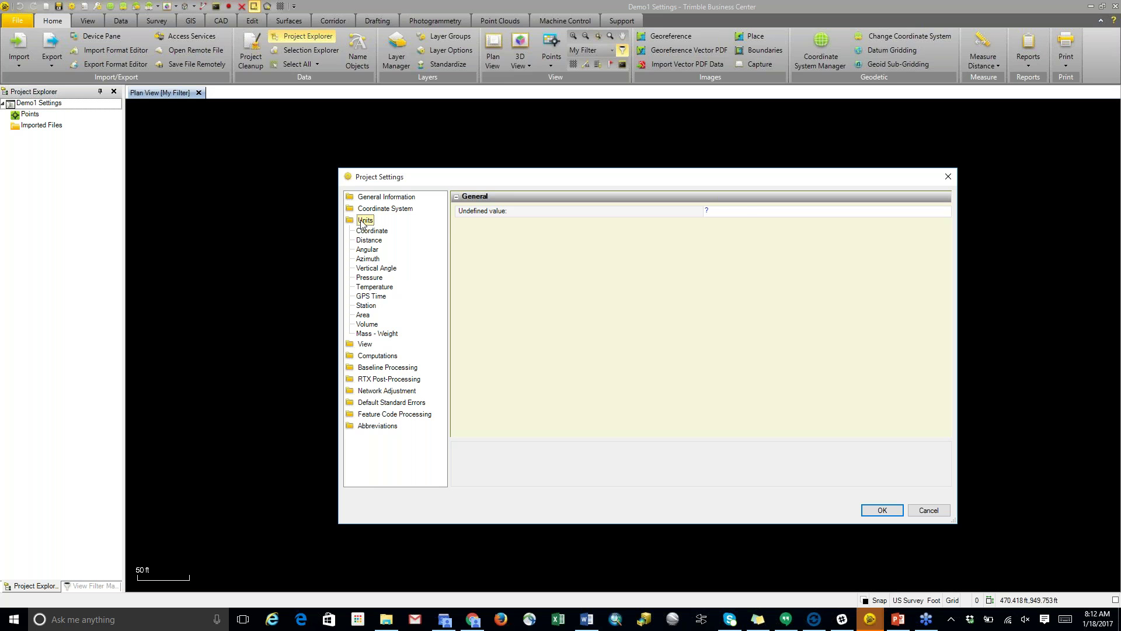
click(373, 259)
click(698, 214)
click(762, 213)
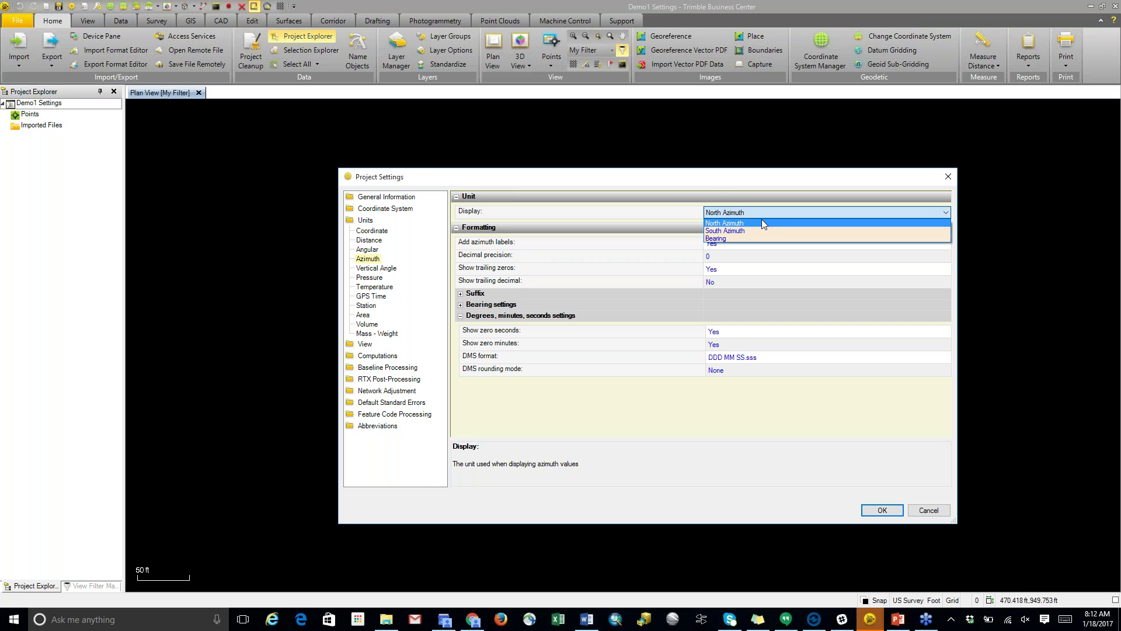
click(724, 239)
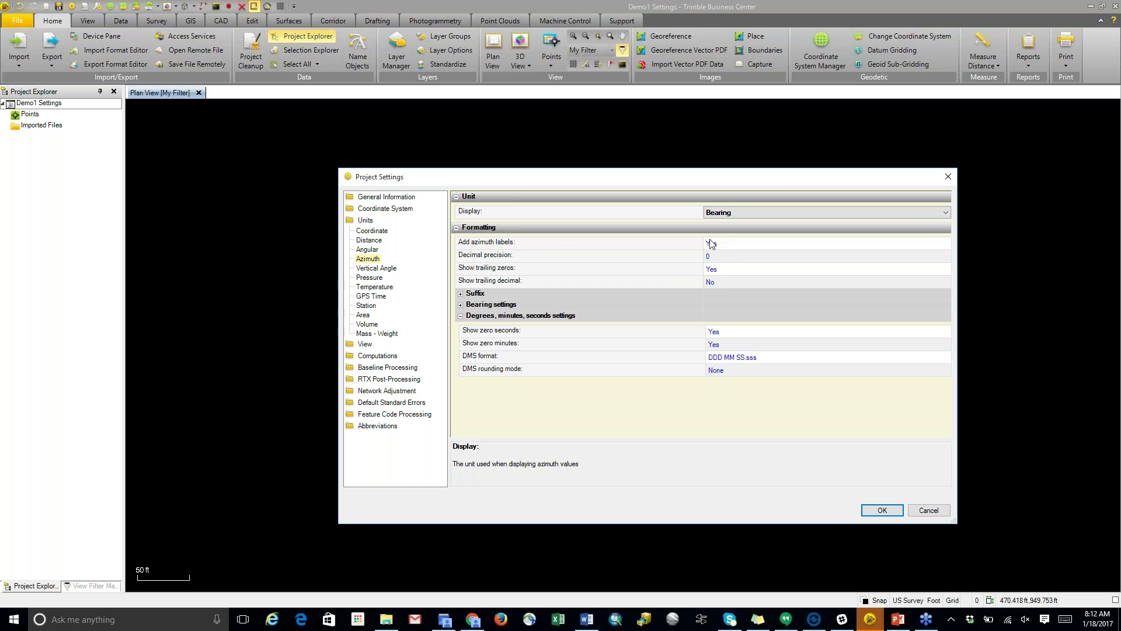
Step: Review the minimum precision setting for COGO parcel computations and accept the project settings
click(379, 356)
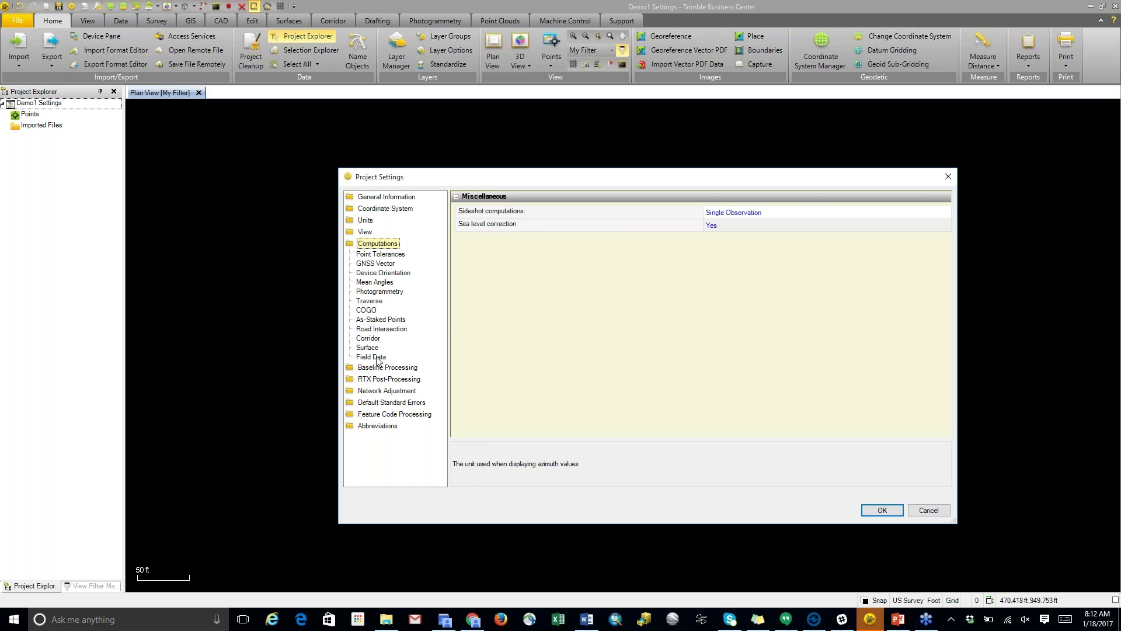
click(366, 310)
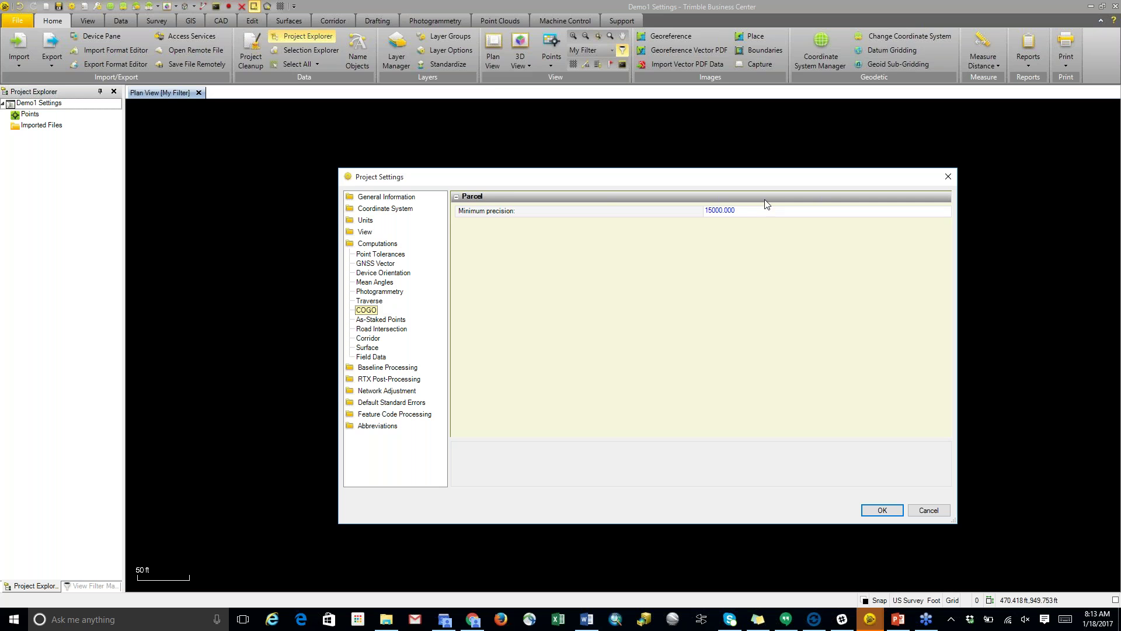
click(748, 213)
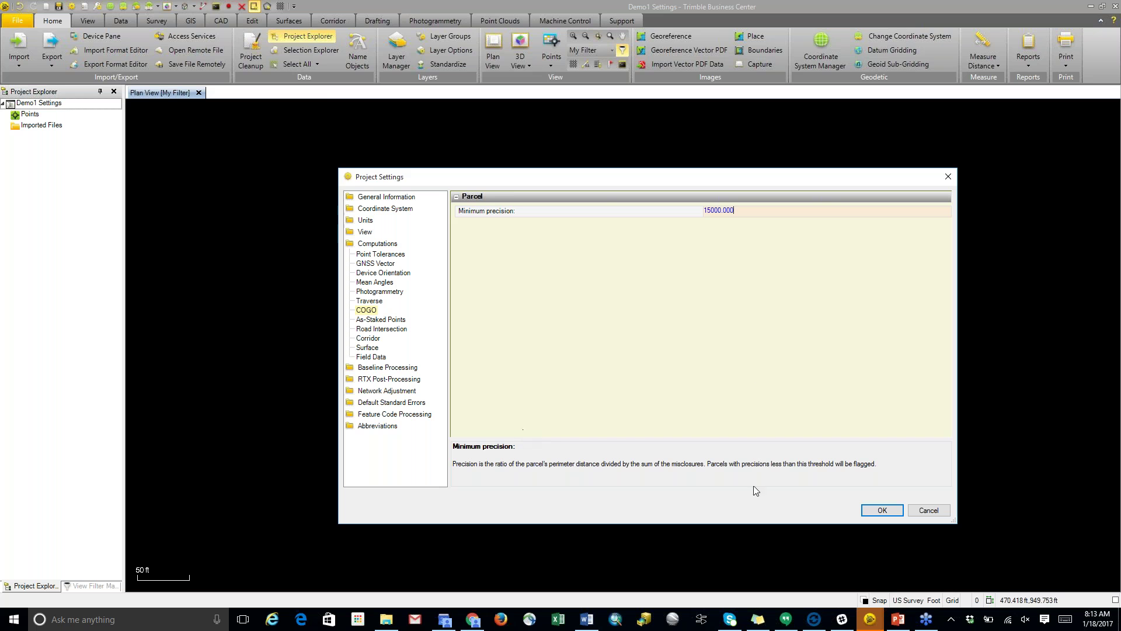
click(882, 510)
Step: Start the Create COGO command and choose COGO as the COGO layer
click(159, 22)
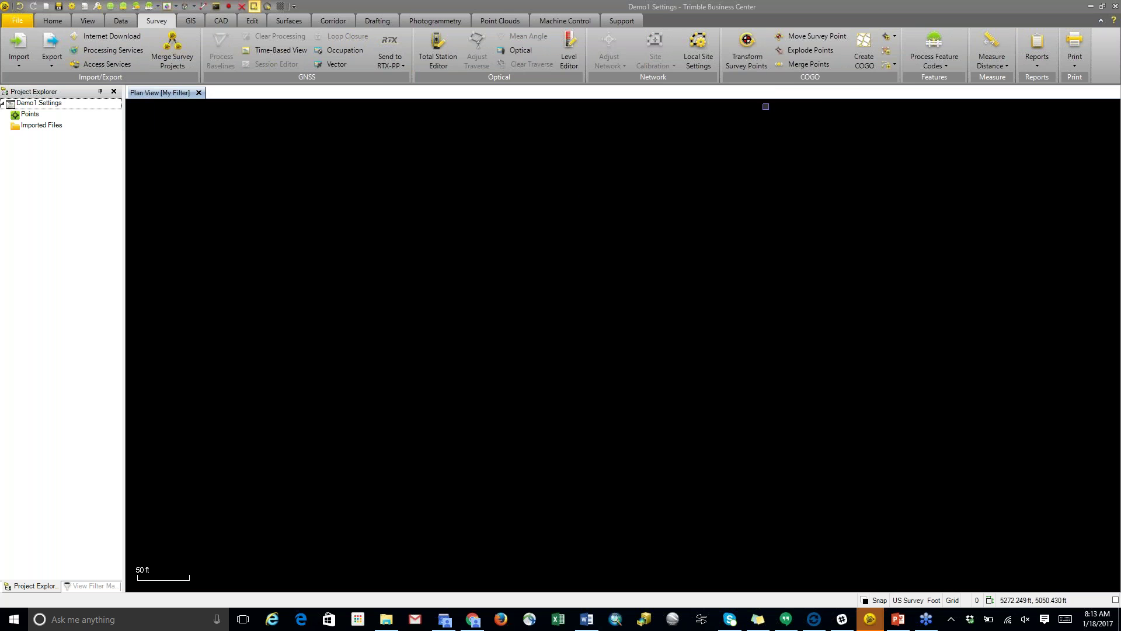
click(865, 42)
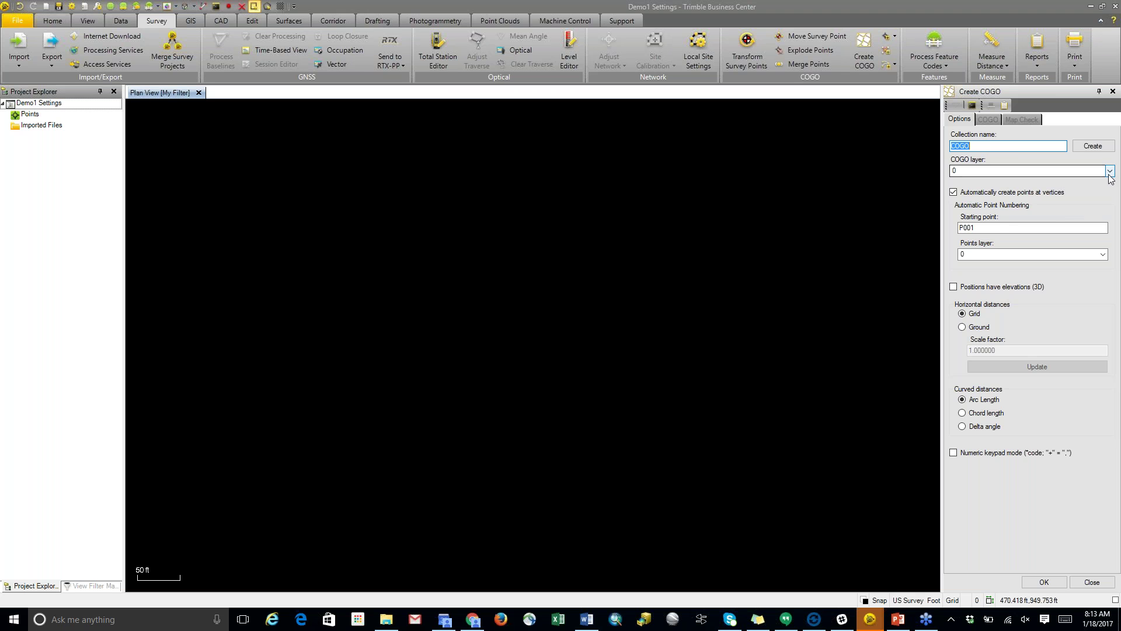
click(1087, 171)
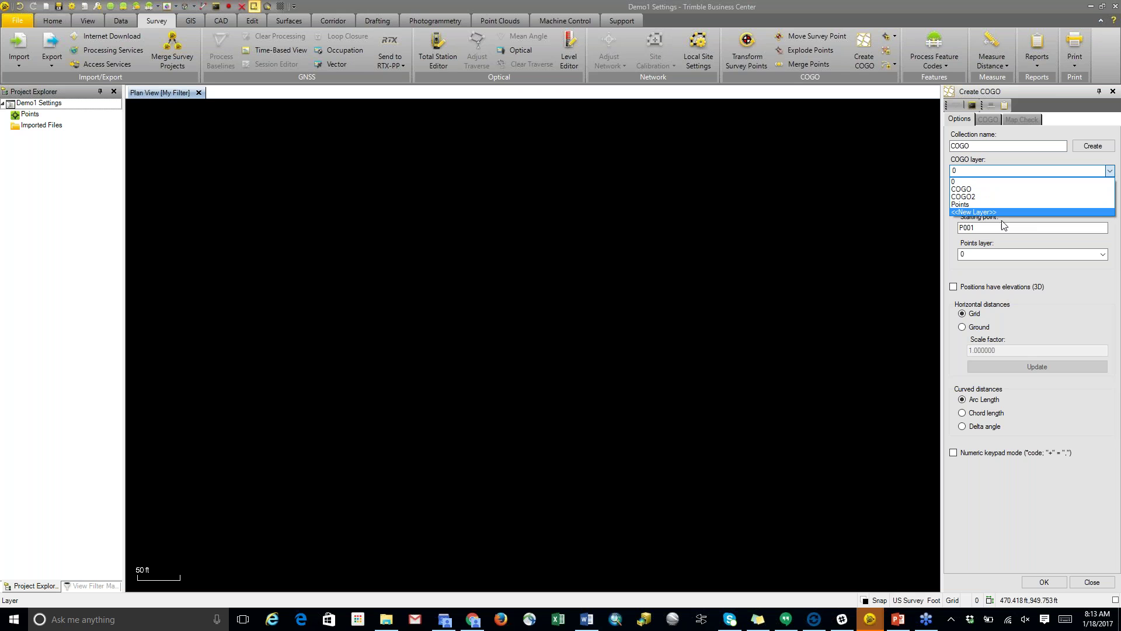
click(969, 191)
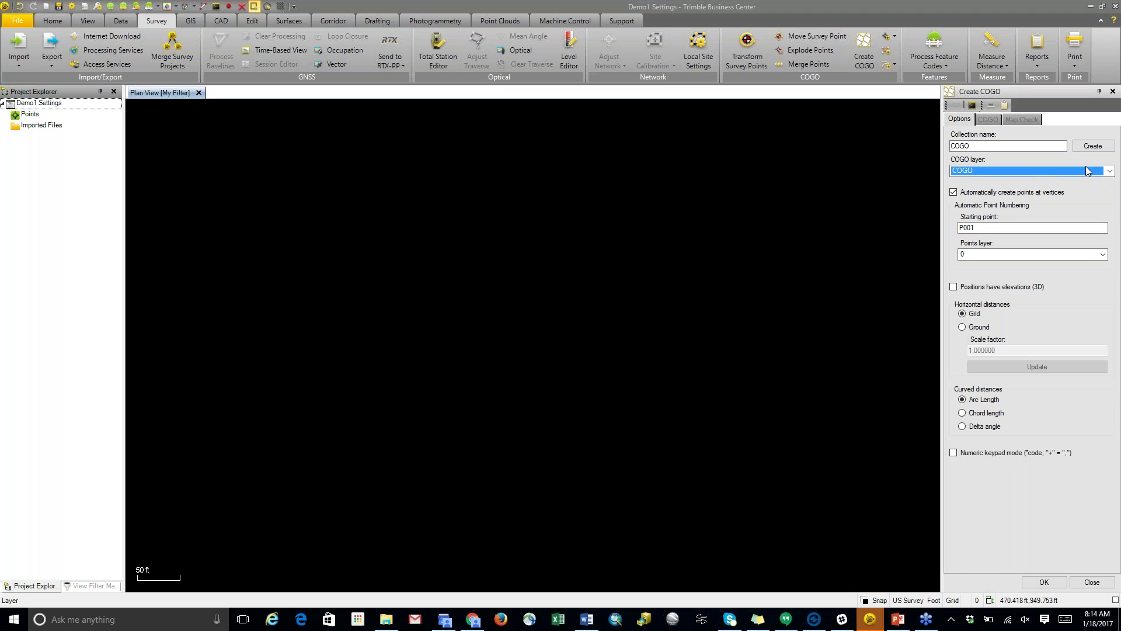
click(1111, 172)
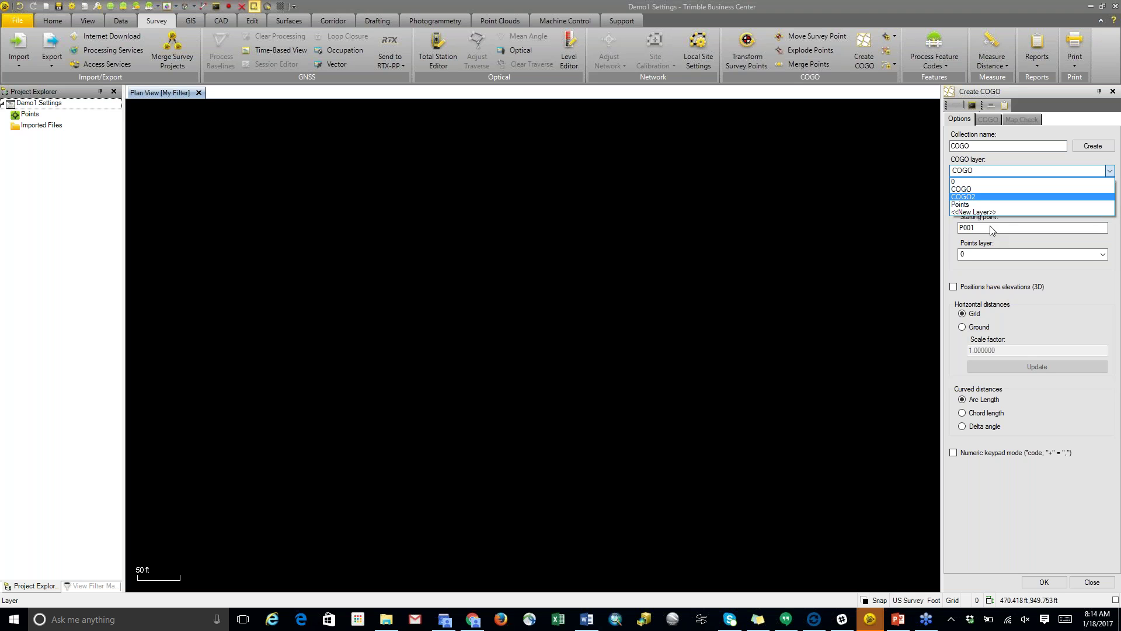
click(977, 212)
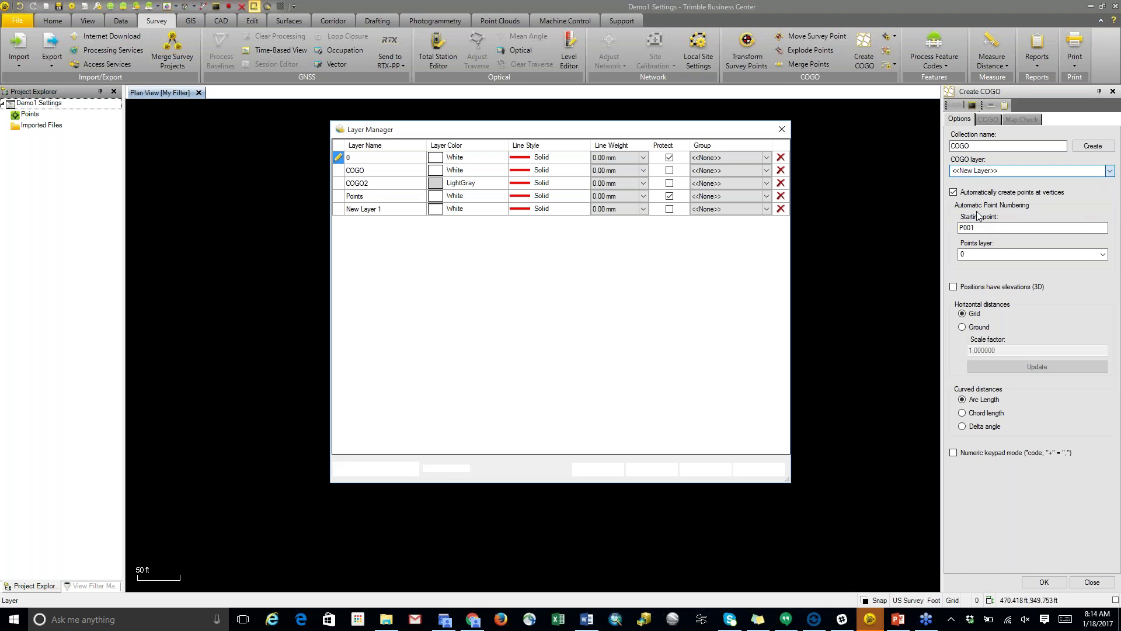
click(782, 129)
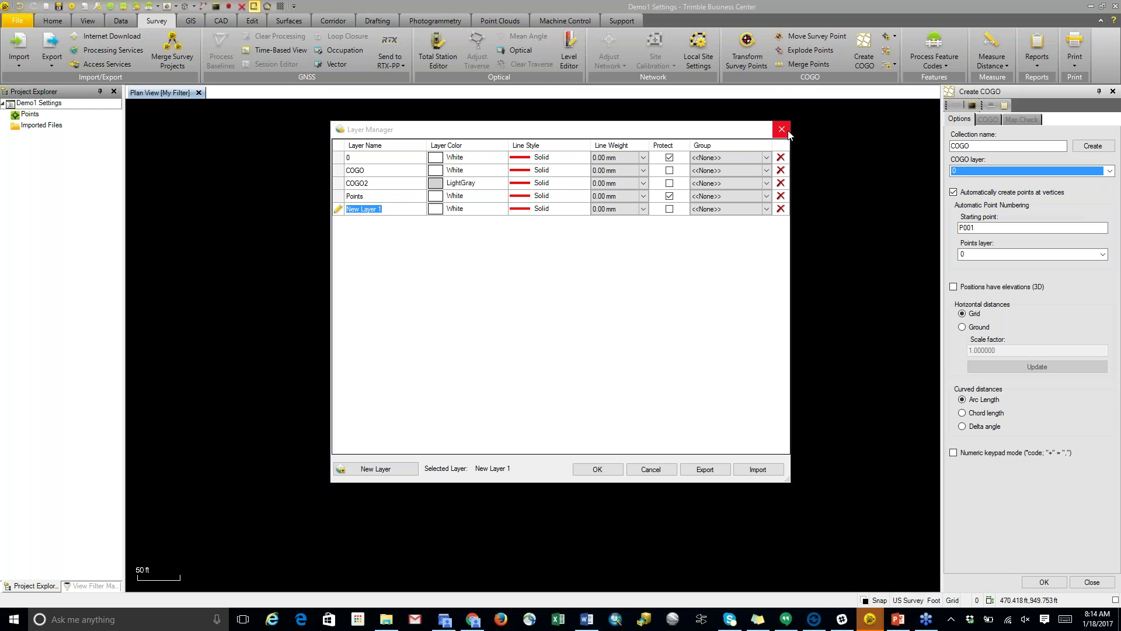
click(987, 173)
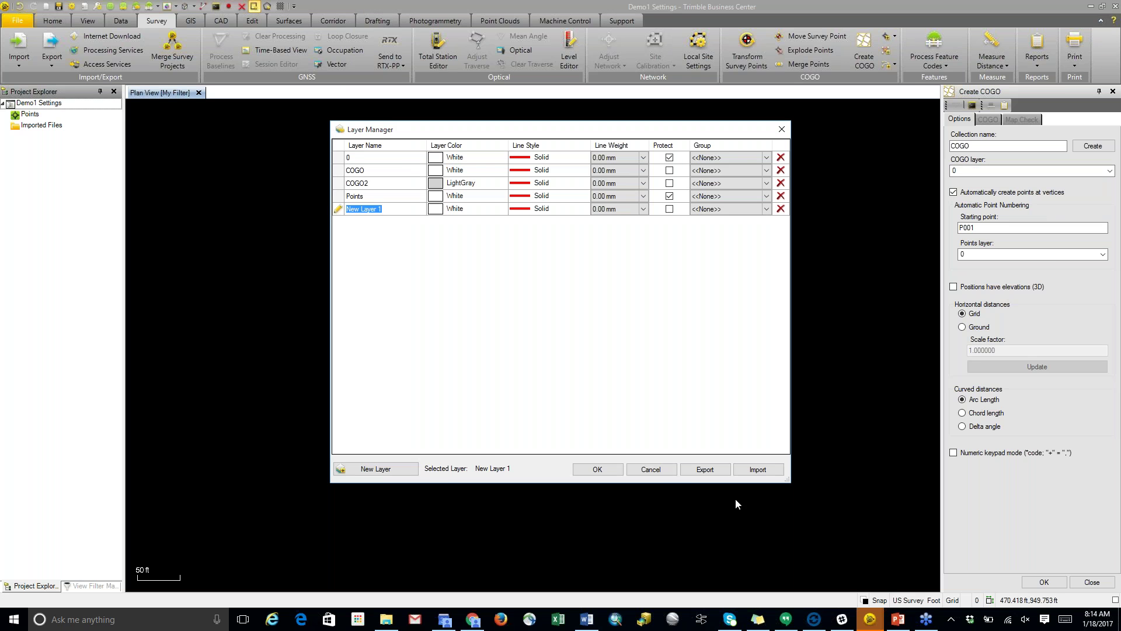
click(650, 469)
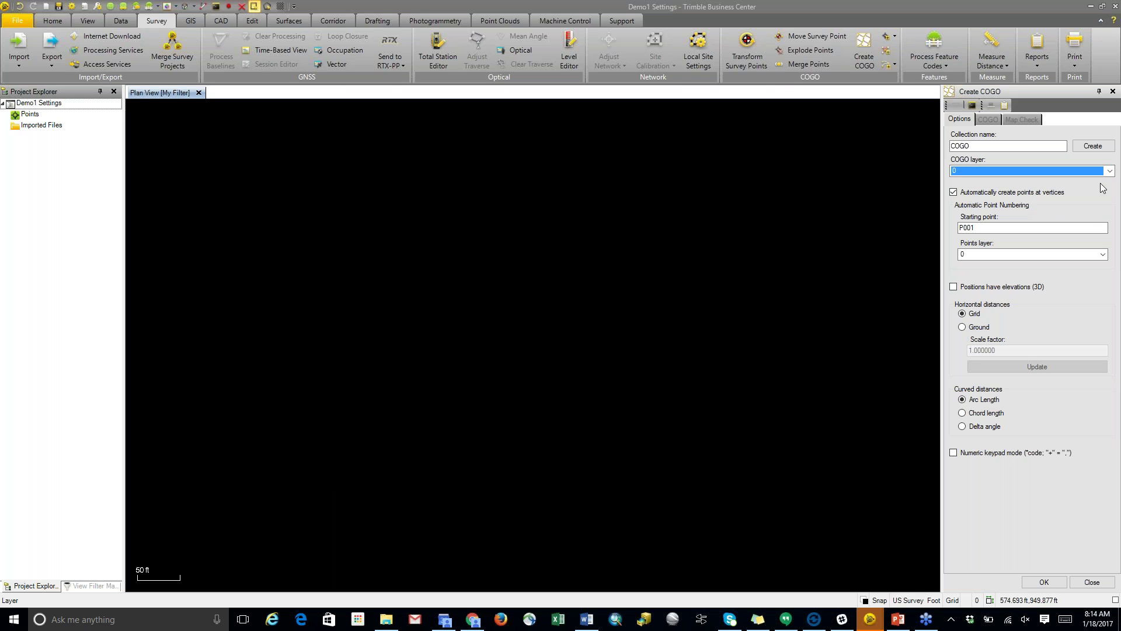
Step: Set the collection's COGO layer to COGO and its automatic point numbering to start at 1000
click(1108, 171)
click(965, 194)
click(988, 227)
double_click(987, 228)
text(1000)
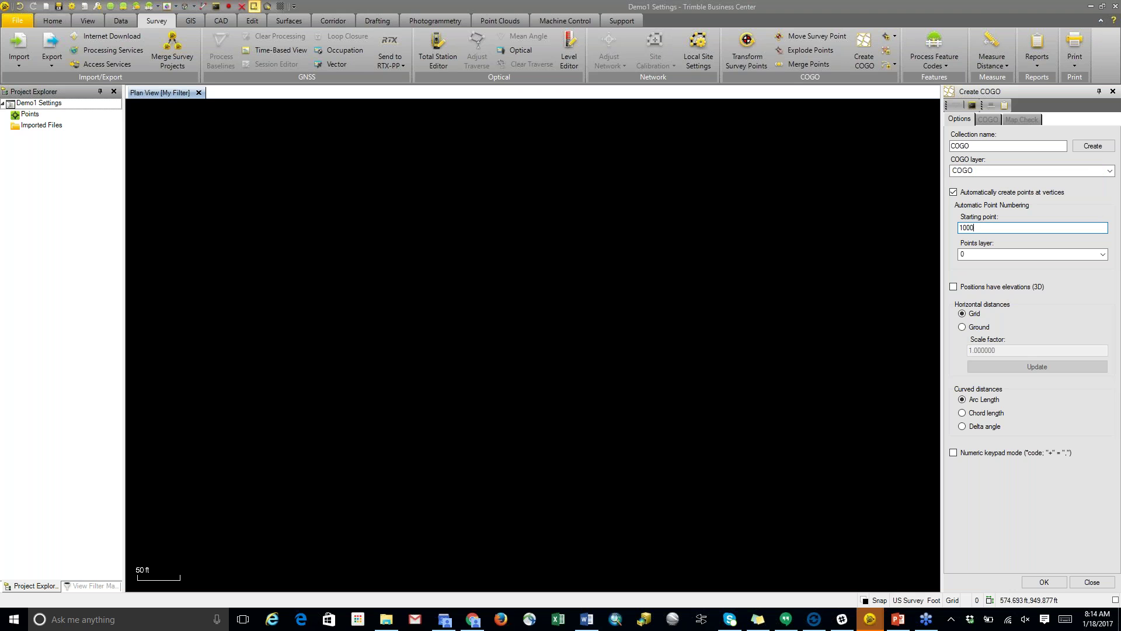
key(Tab)
click(996, 229)
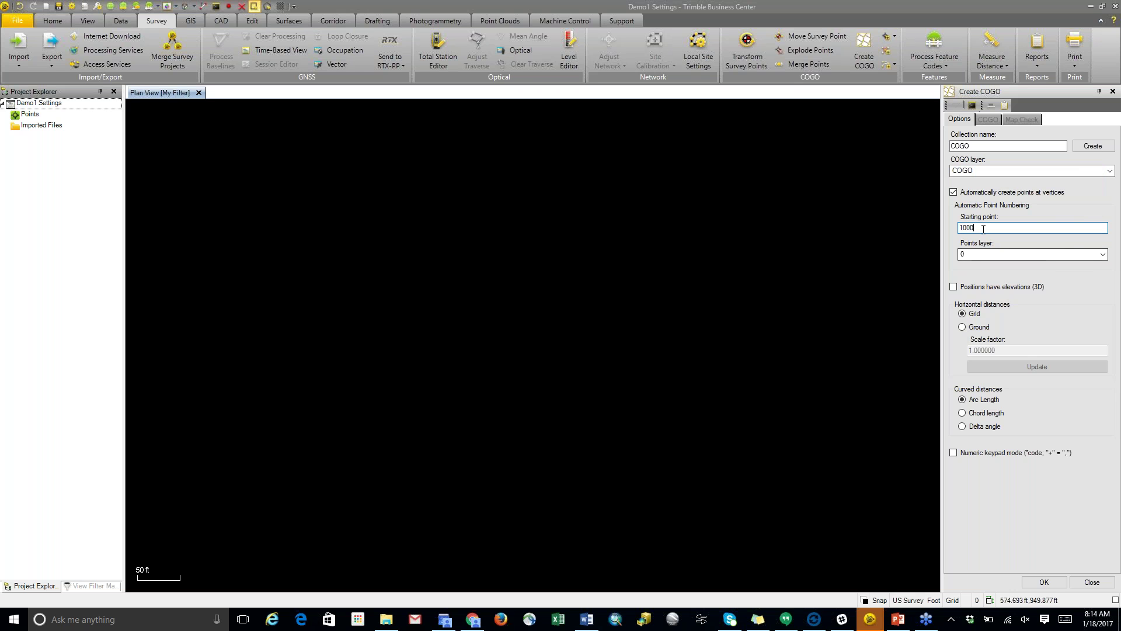
Step: Assign the automatic points to the Points layer and create the collection named COGO
click(1104, 254)
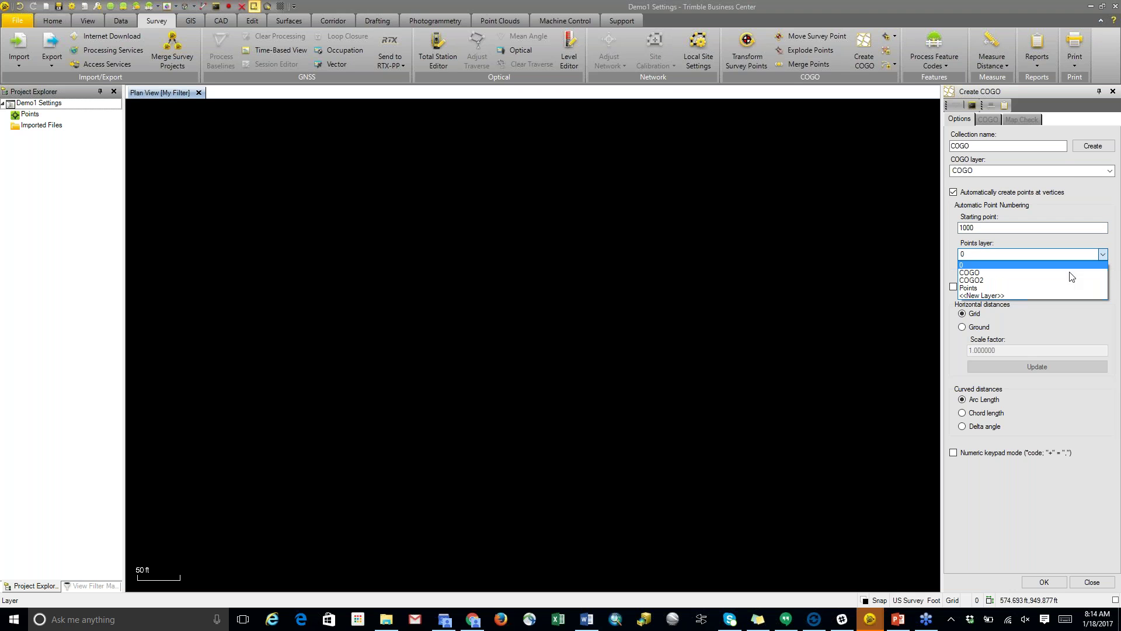
click(996, 289)
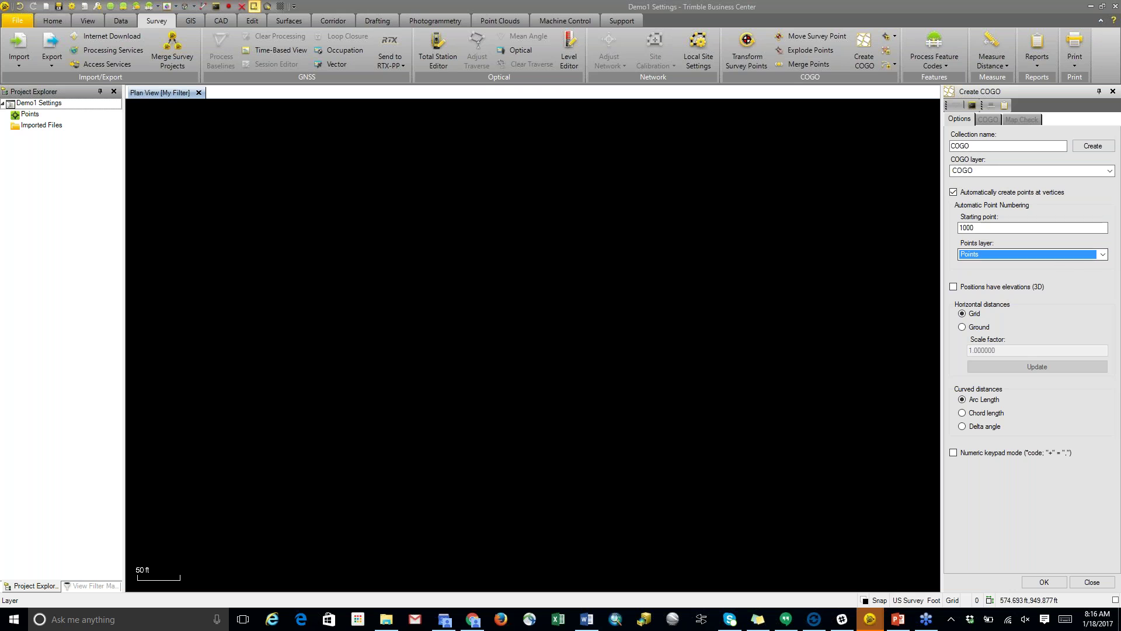
click(1091, 147)
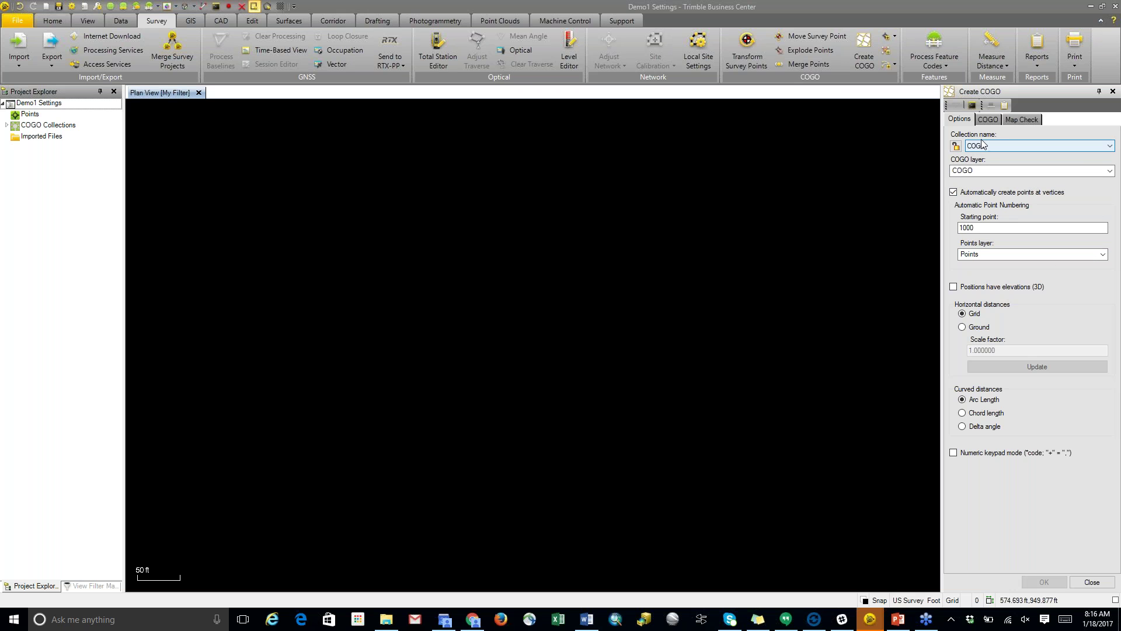
Step: Examine the start, line, arc and sideshot command options available for the COGO collection
click(987, 119)
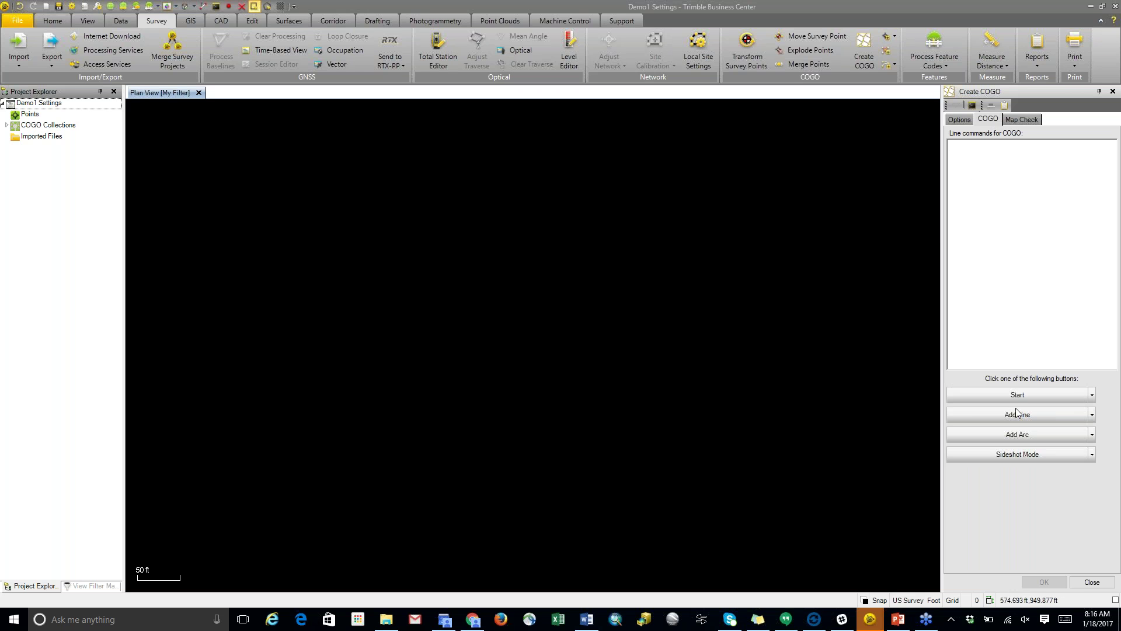
click(1092, 396)
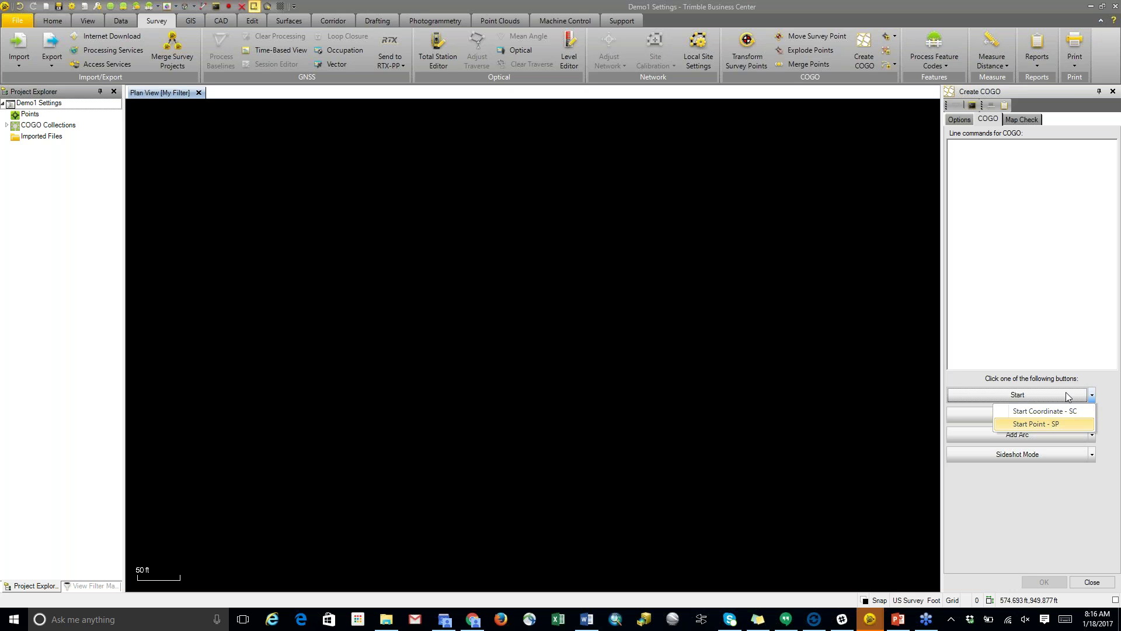
click(1100, 384)
click(1093, 416)
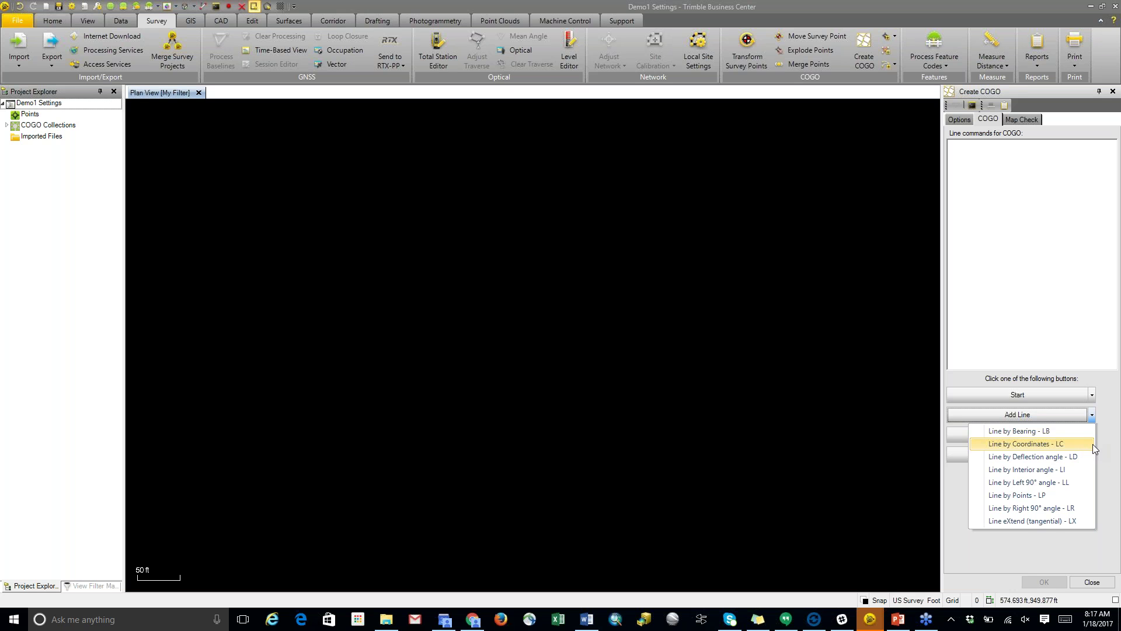
click(1112, 411)
click(1092, 436)
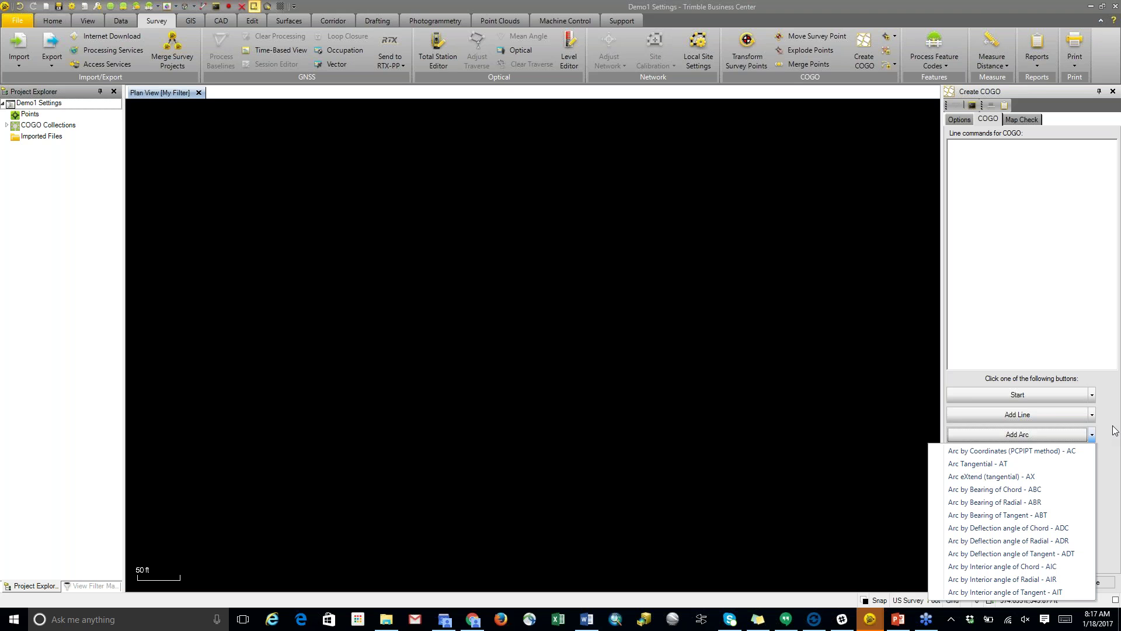
click(1108, 440)
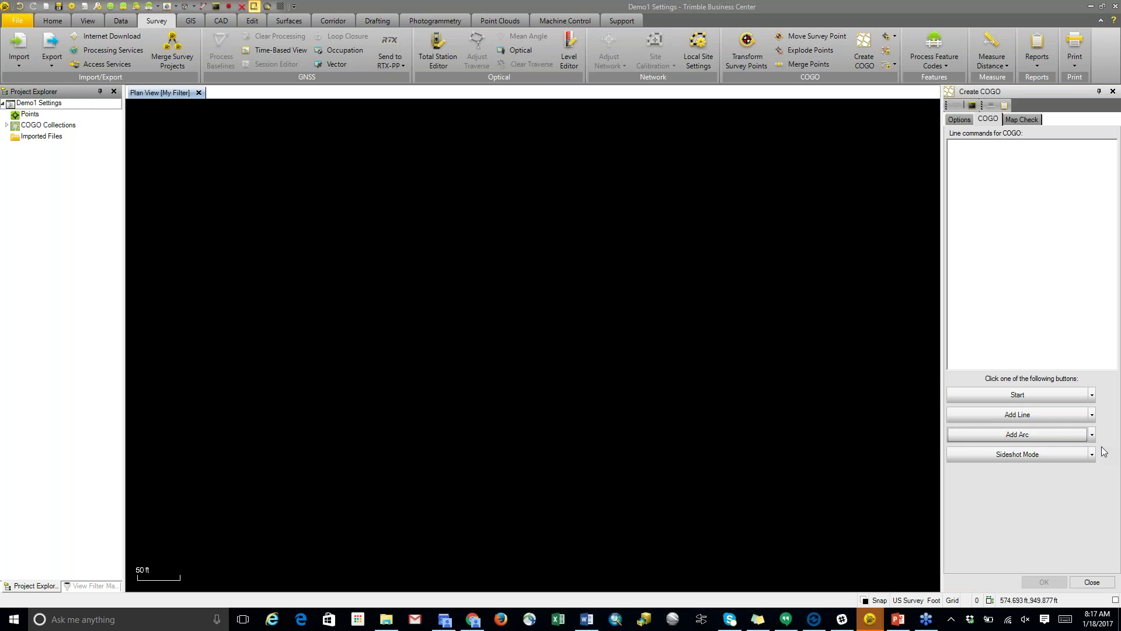
click(1092, 455)
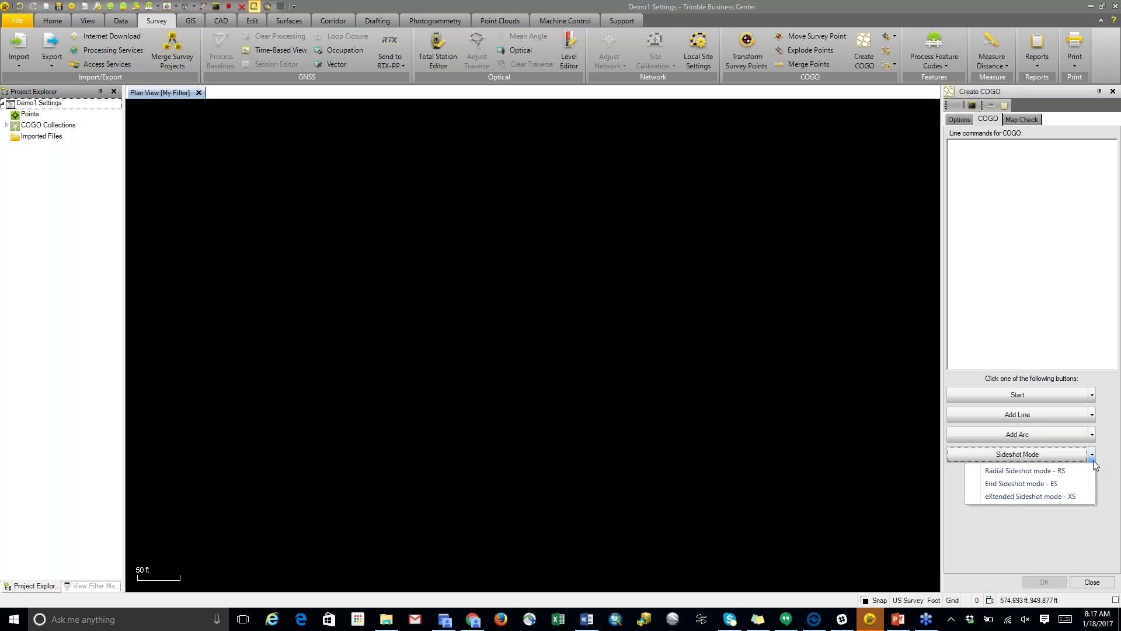
click(1105, 447)
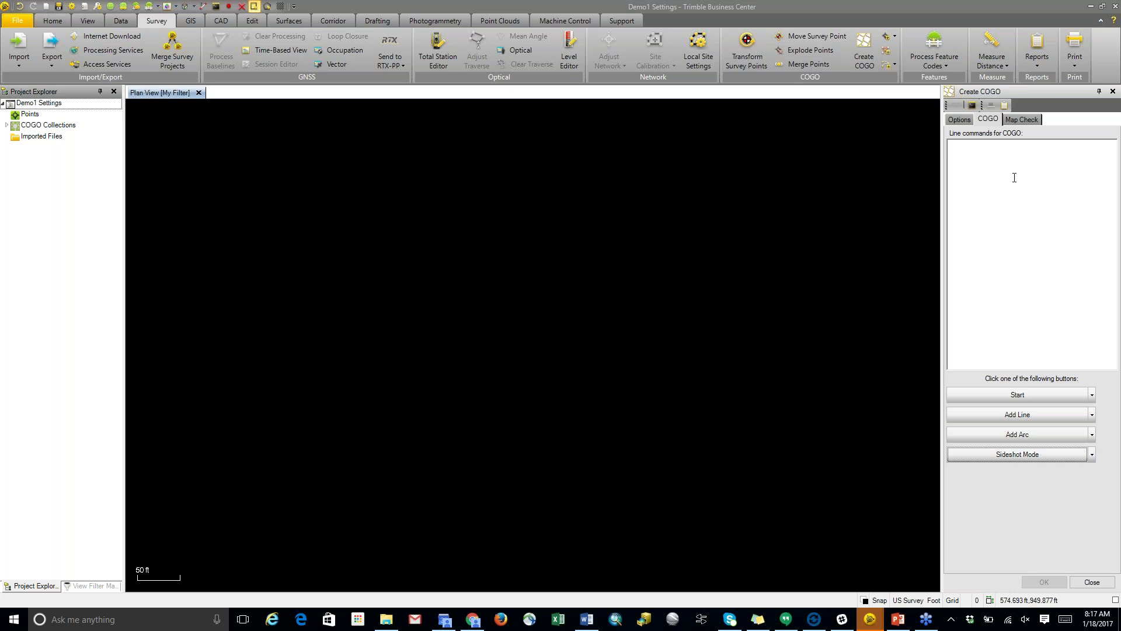
Step: Add a Start Coordinate command at 5000, 5000 to the COGO collection
click(1010, 395)
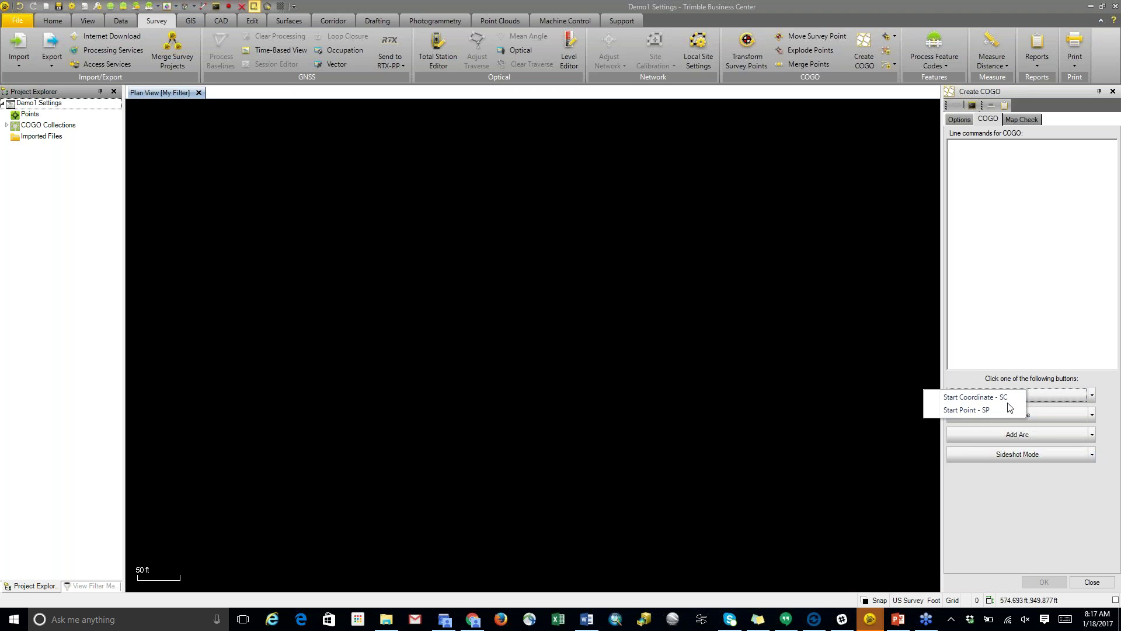
click(990, 398)
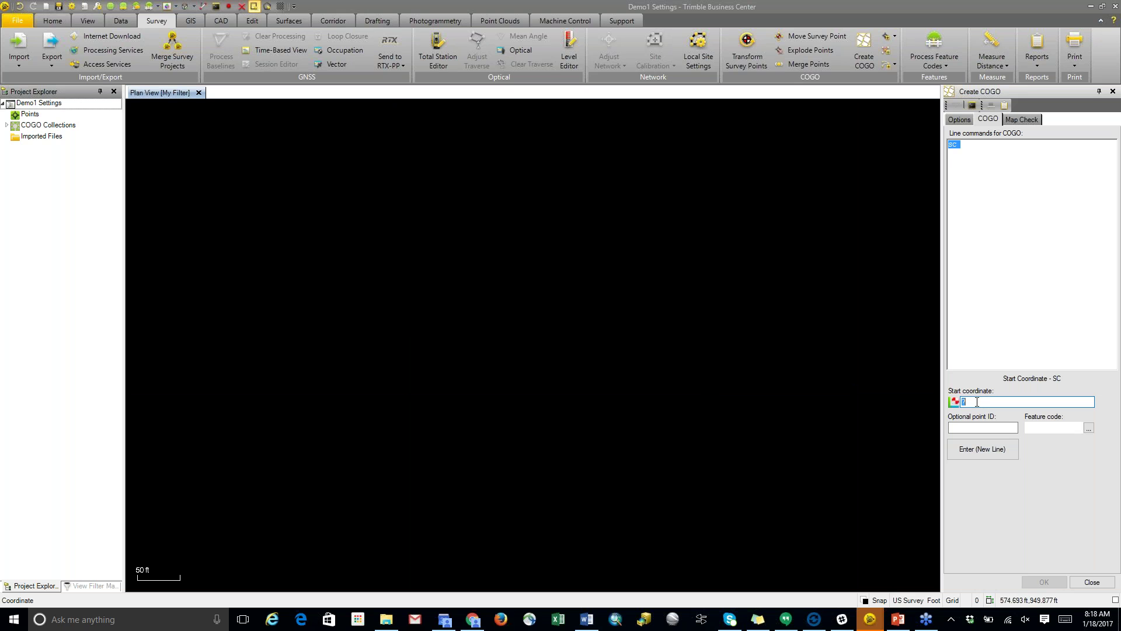
text(5000, 5000)
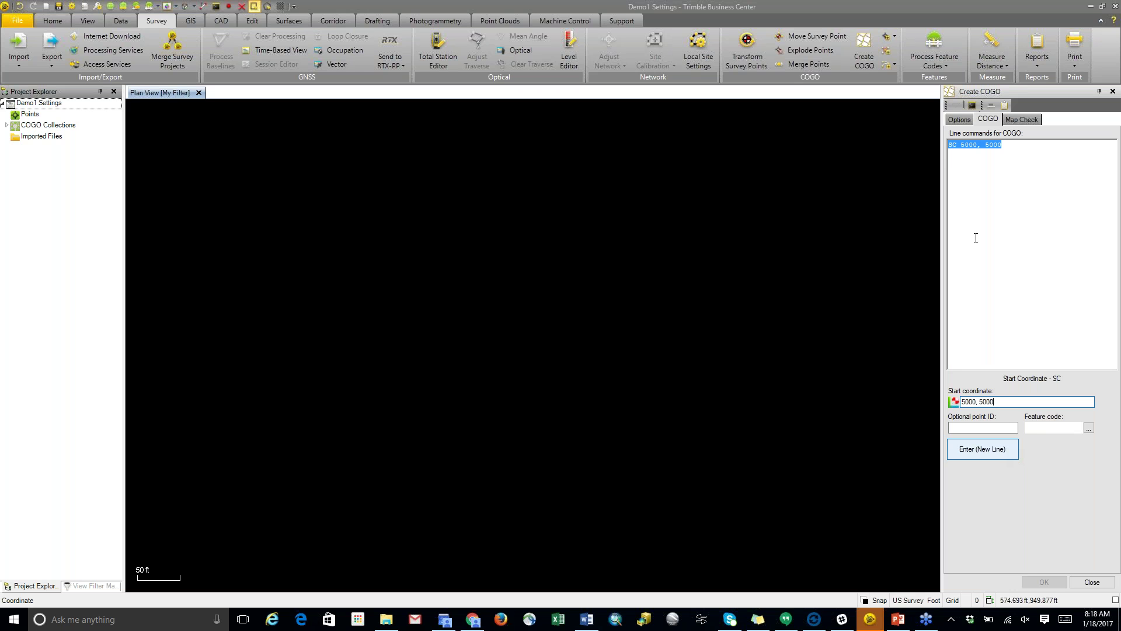
click(987, 449)
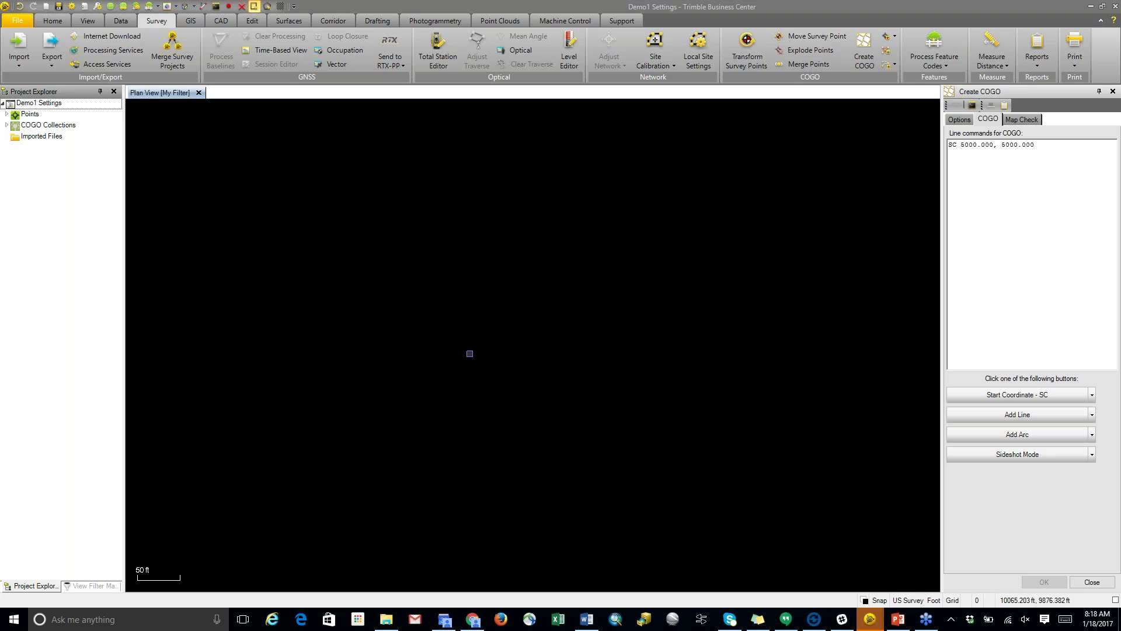
Step: Add a Line by Bearing command to the COGO collection with bearing S89°00'00"W and length 100
scroll(438, 311, down, 5)
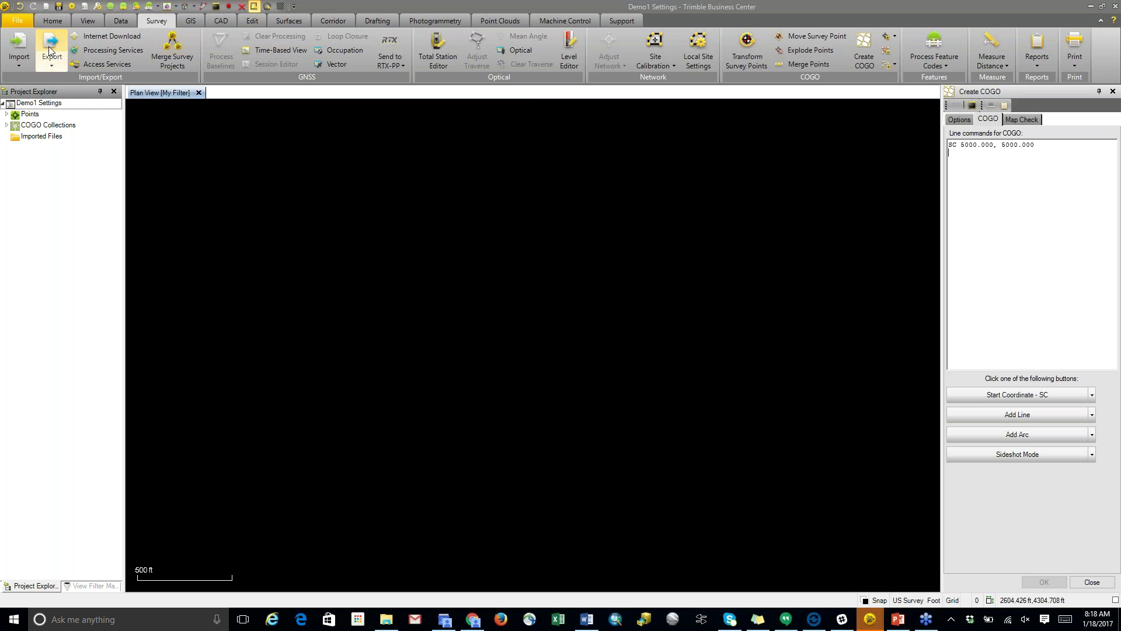
click(88, 22)
click(17, 50)
scroll(506, 347, up, 8)
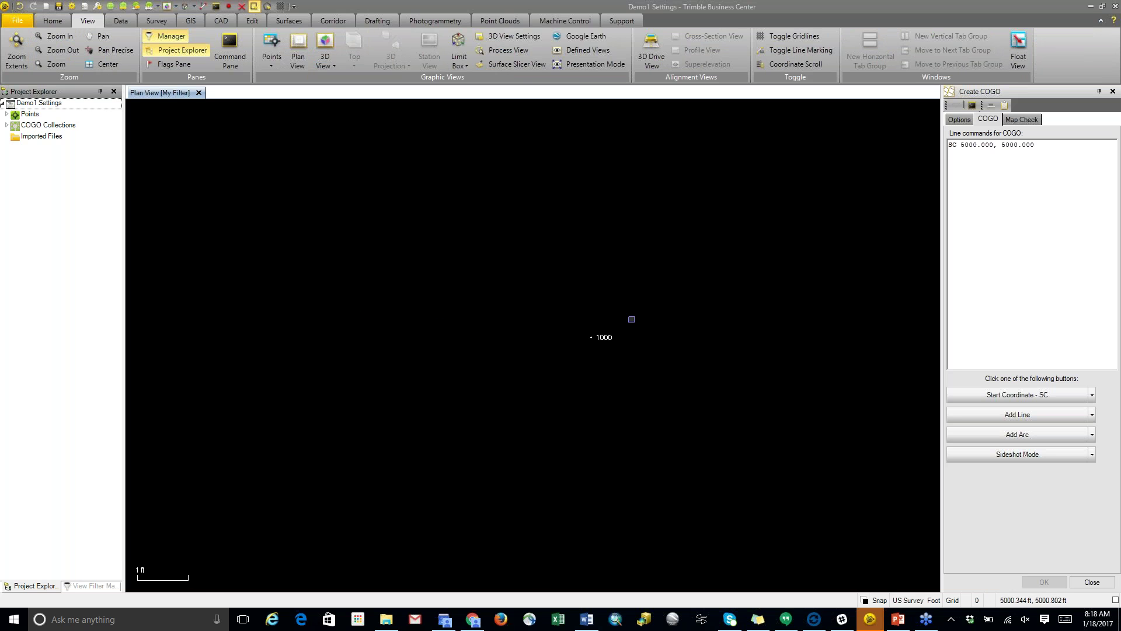
scroll(467, 403, up, 1)
click(1091, 414)
click(1040, 430)
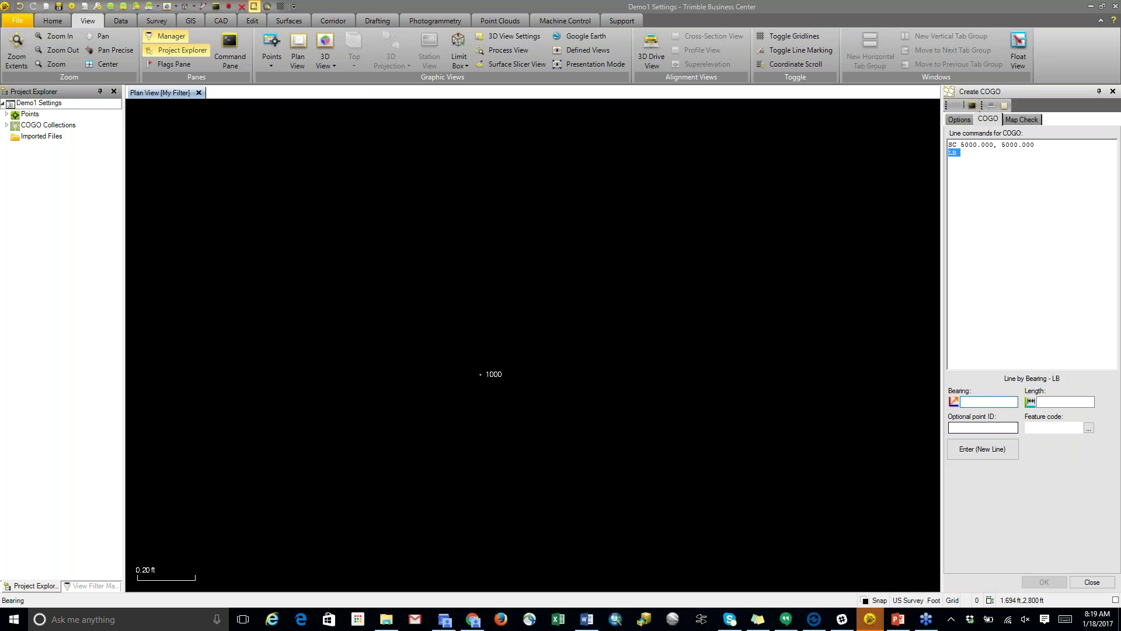
text(3)
text(89.000)
key(Tab)
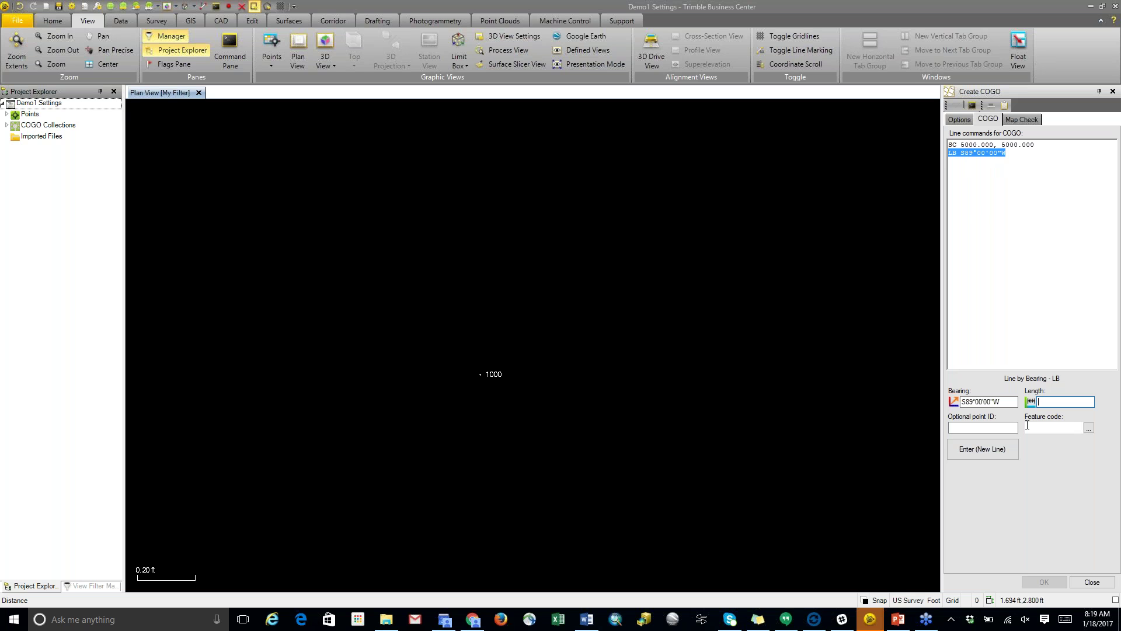
text(100)
key(Return)
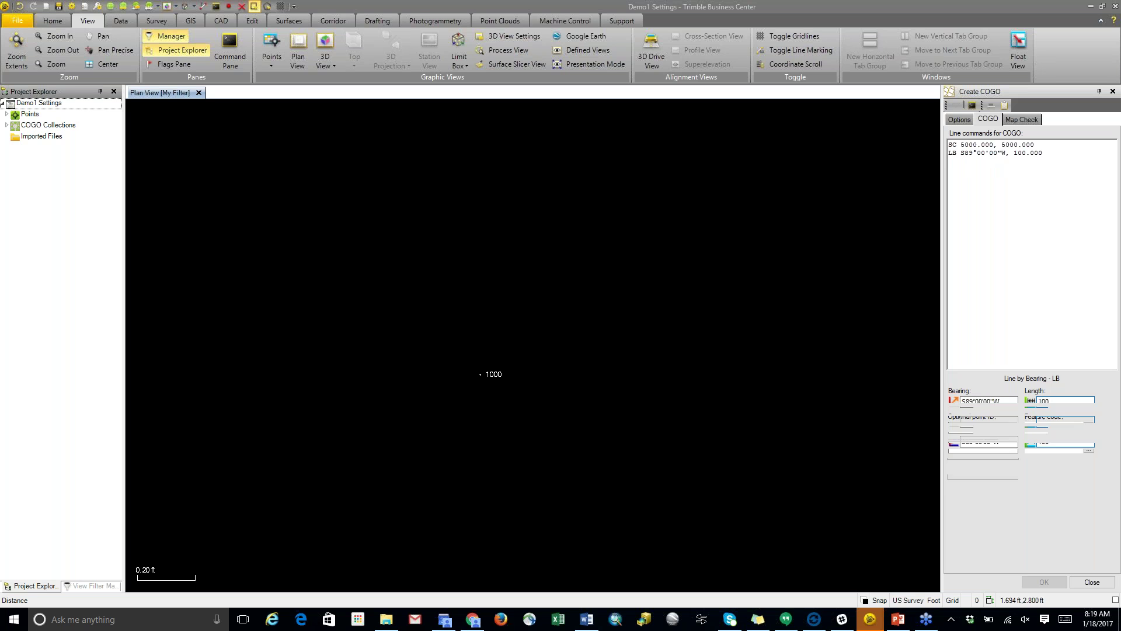
Step: Continue the line from its end with a Line eXtend (tangential) command of length 100
scroll(556, 436, down, 5)
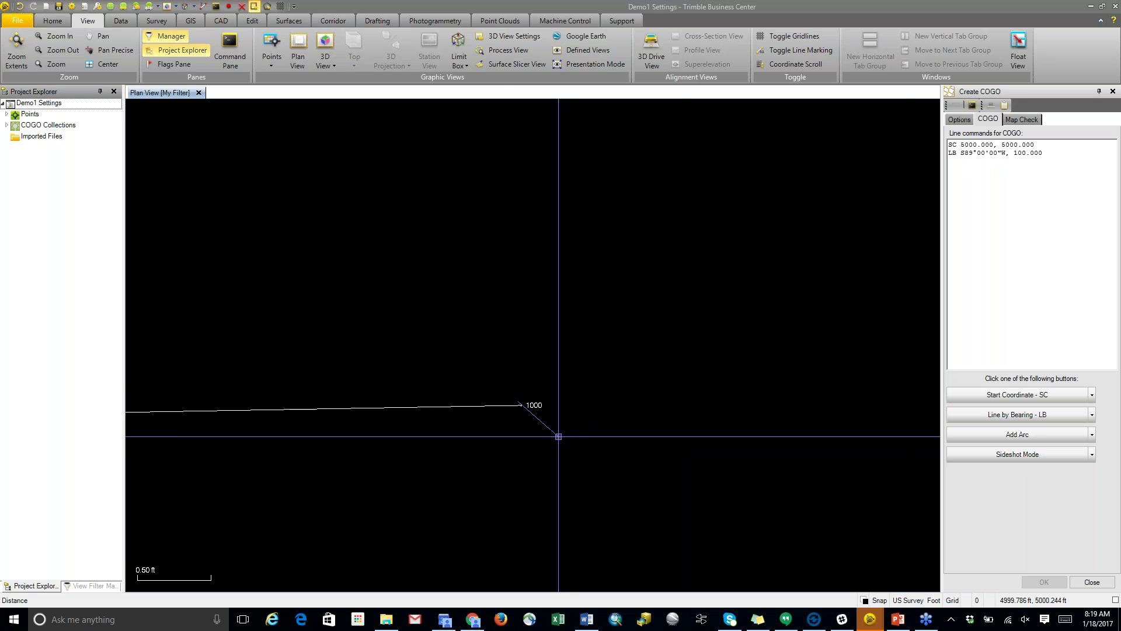
scroll(436, 401, down, 2)
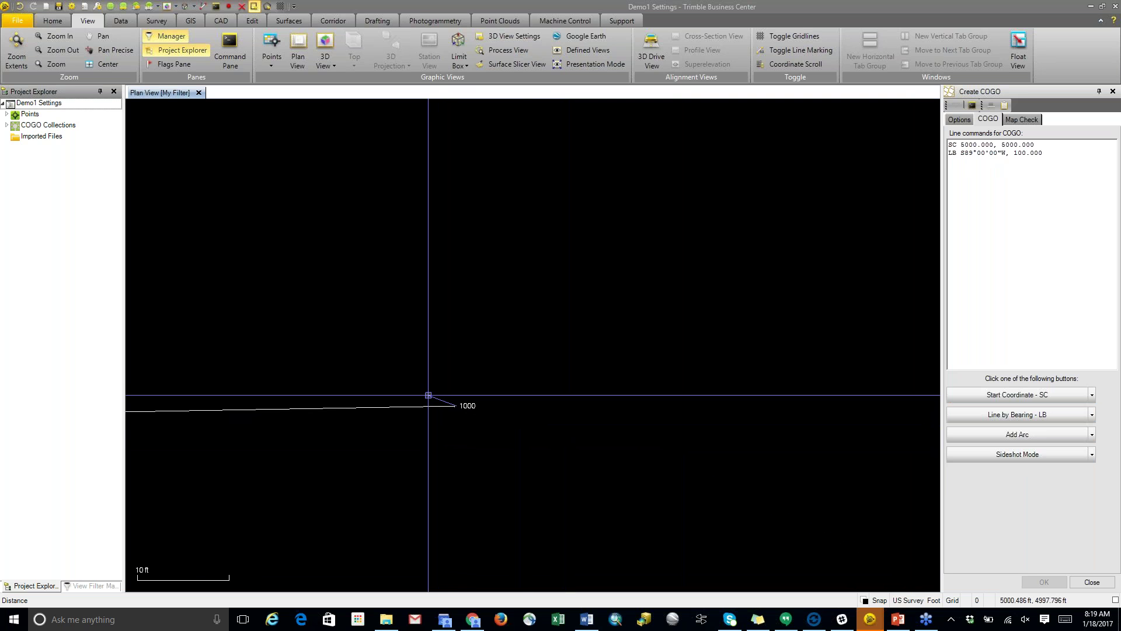
middle_drag(379, 395, 646, 366)
scroll(646, 365, down, 1)
scroll(550, 376, down, 2)
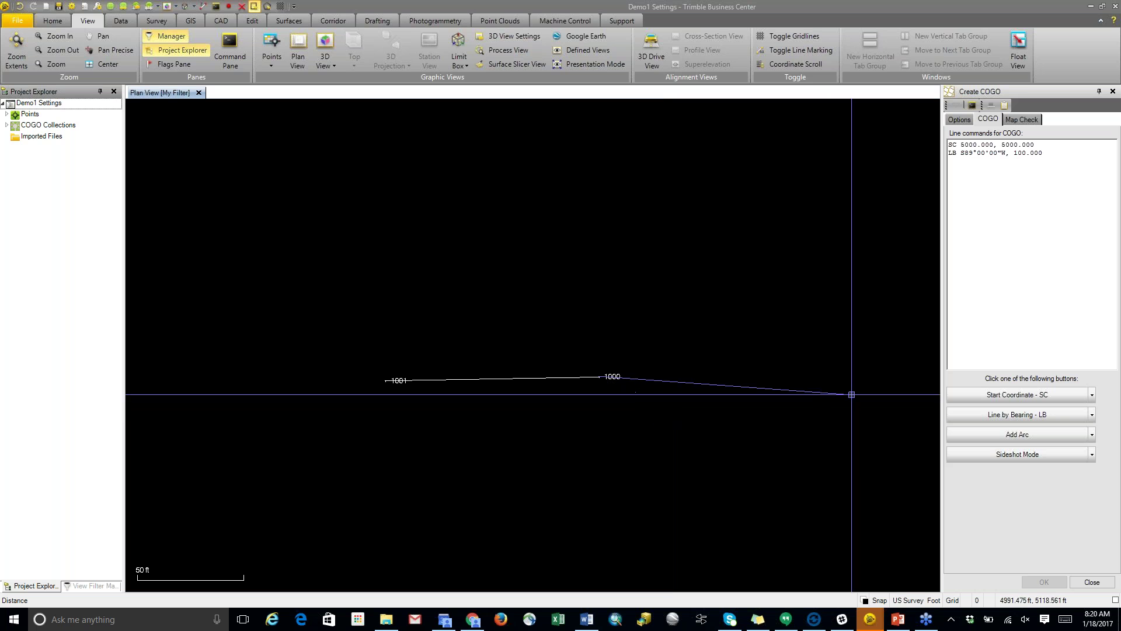
click(1091, 414)
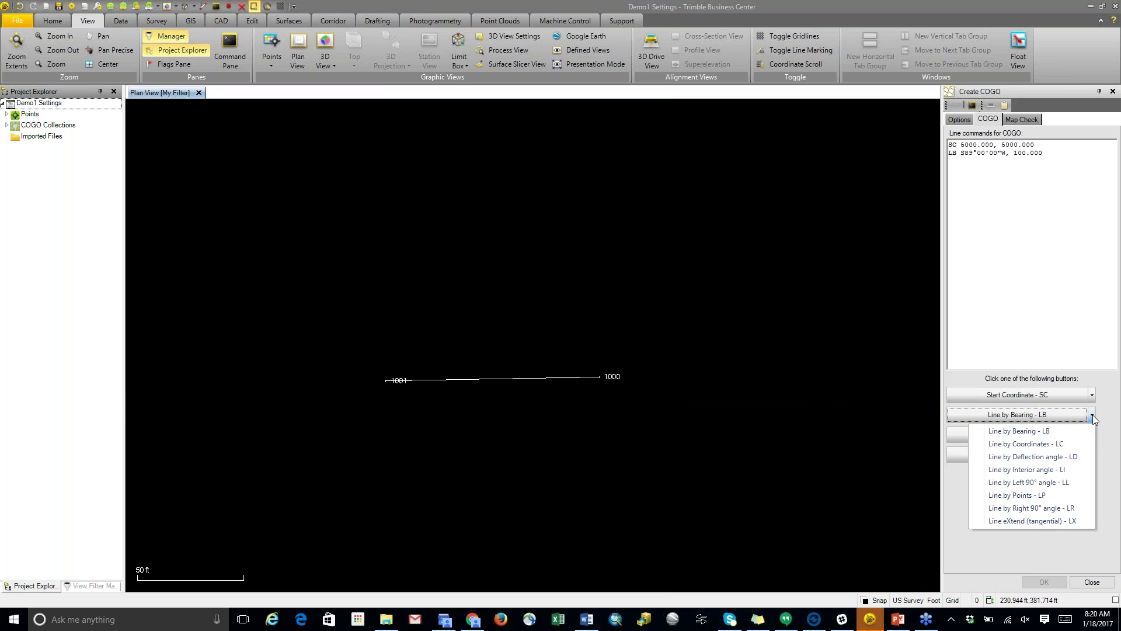
click(1045, 521)
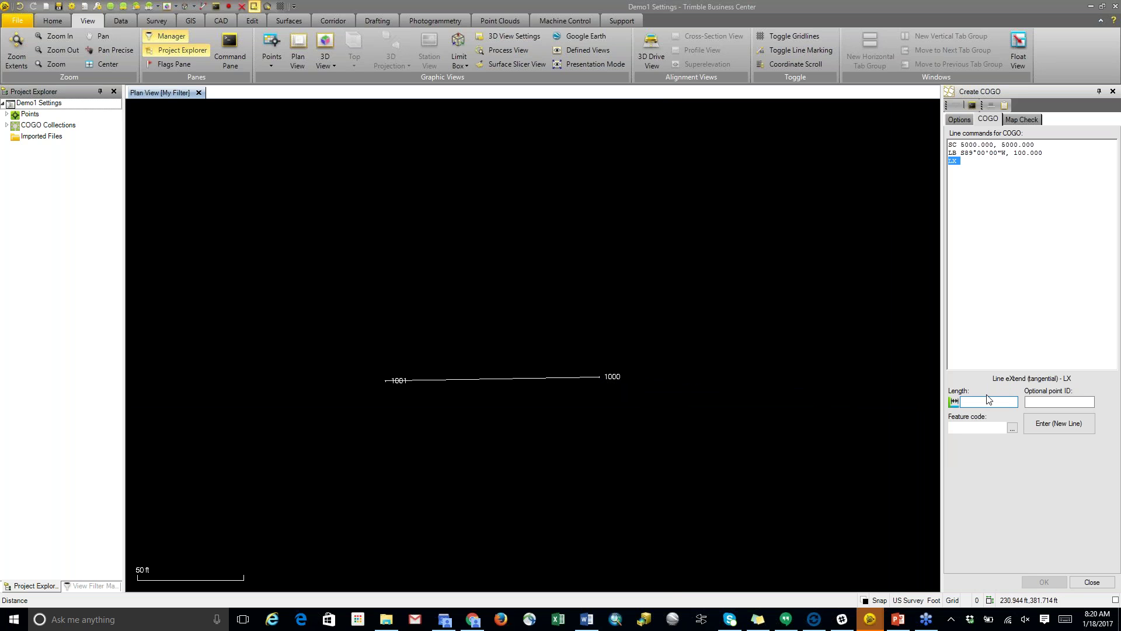
text(100)
key(Return)
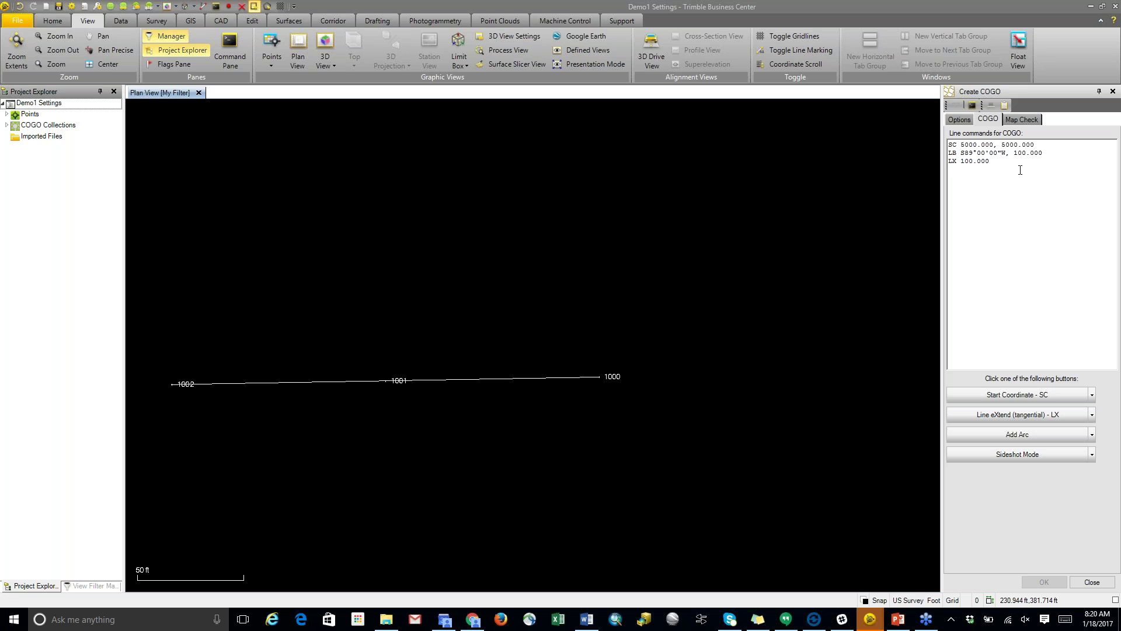
Step: Write another tangential extension directly into the line commands as LX 100
text(LX 100)
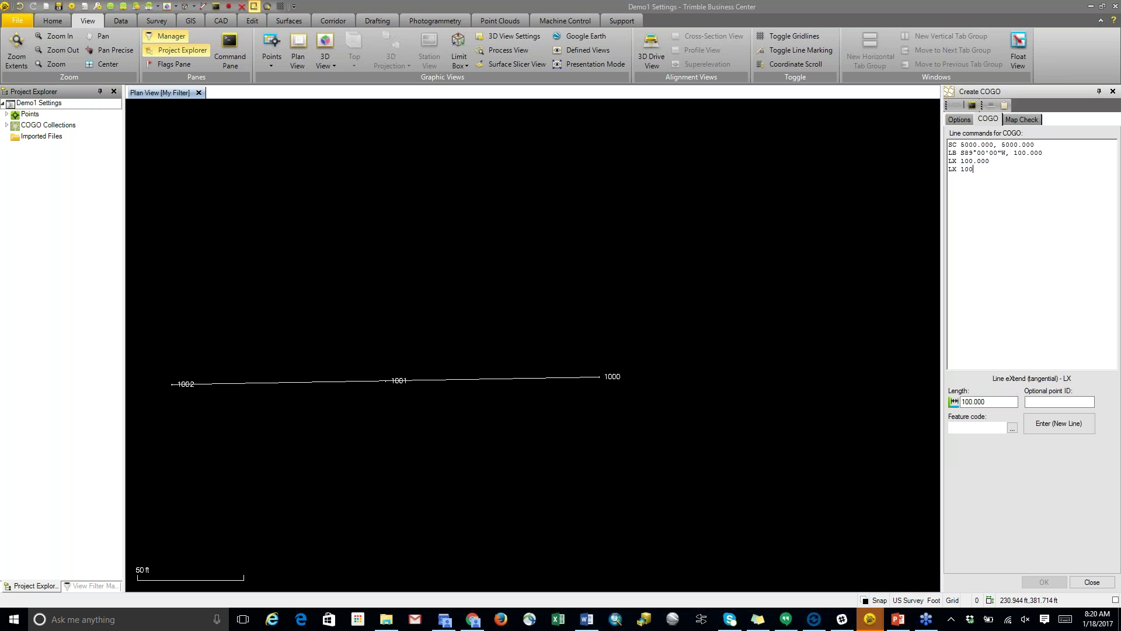
key(Return)
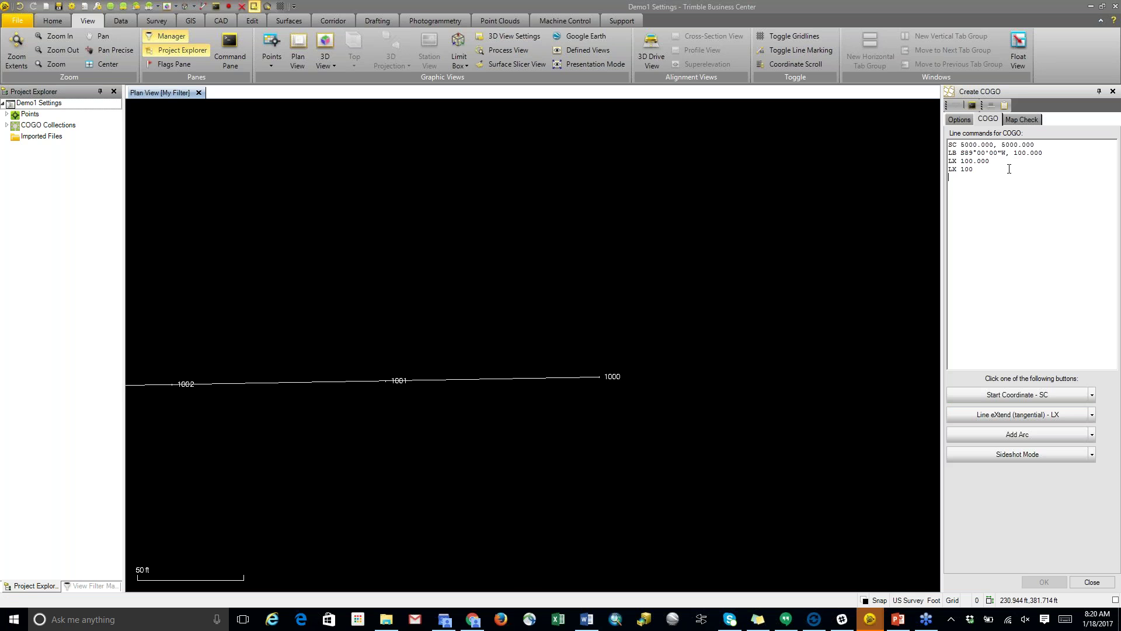
scroll(493, 288, down, 2)
middle_drag(405, 295, 543, 313)
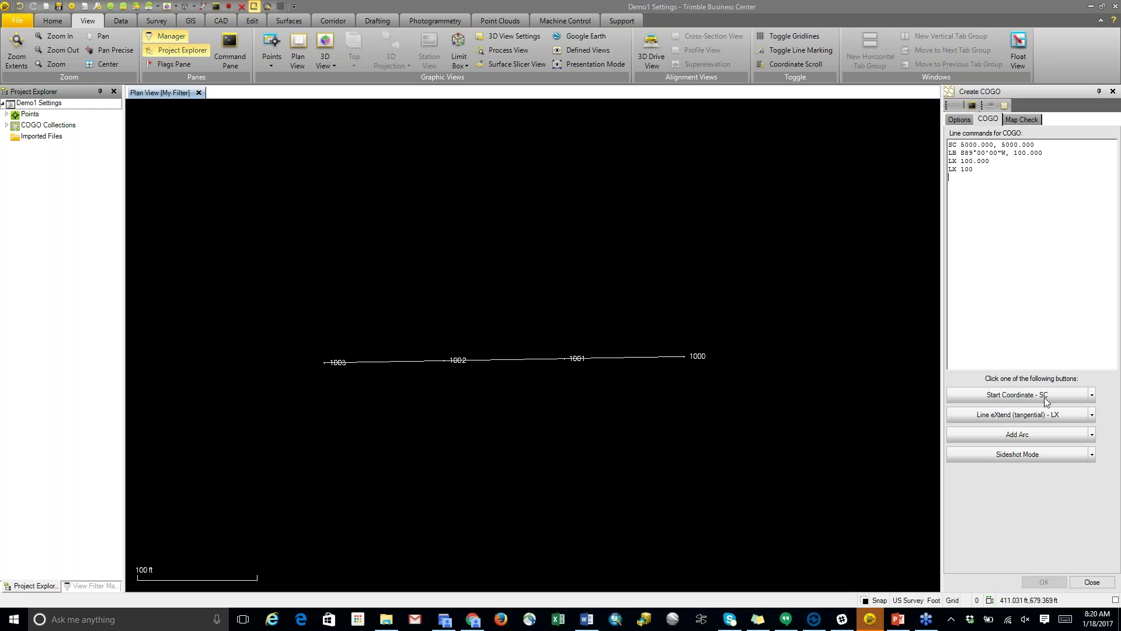
Step: Start Radial Sideshot mode and add a sideshot Line by Bearing of N0°00'00"E with length 100
click(965, 212)
click(1094, 456)
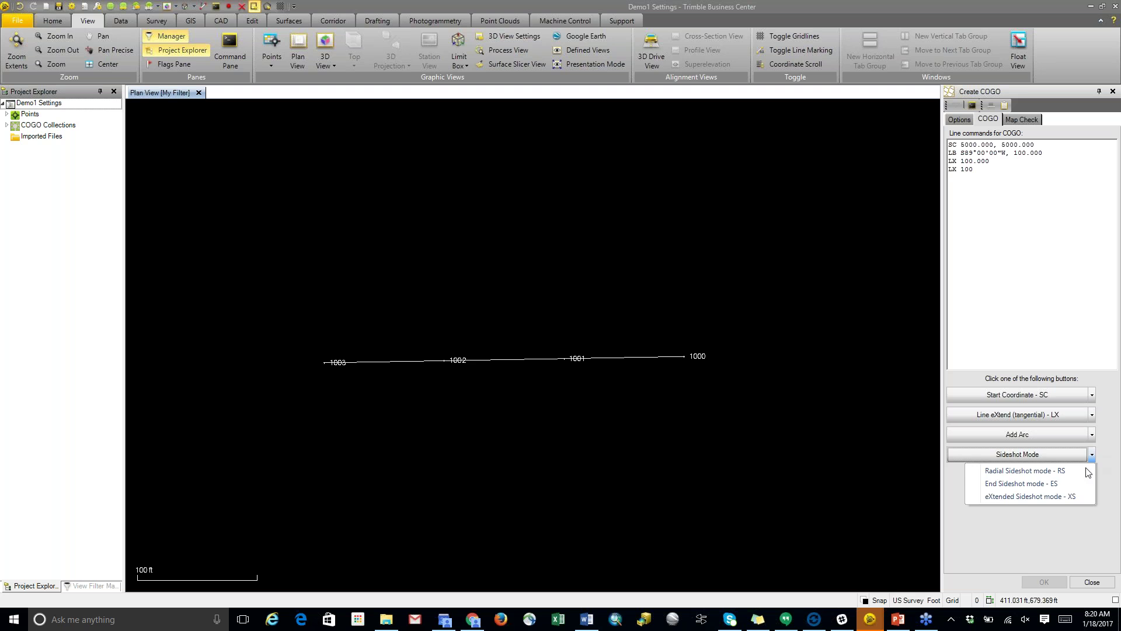
click(1027, 471)
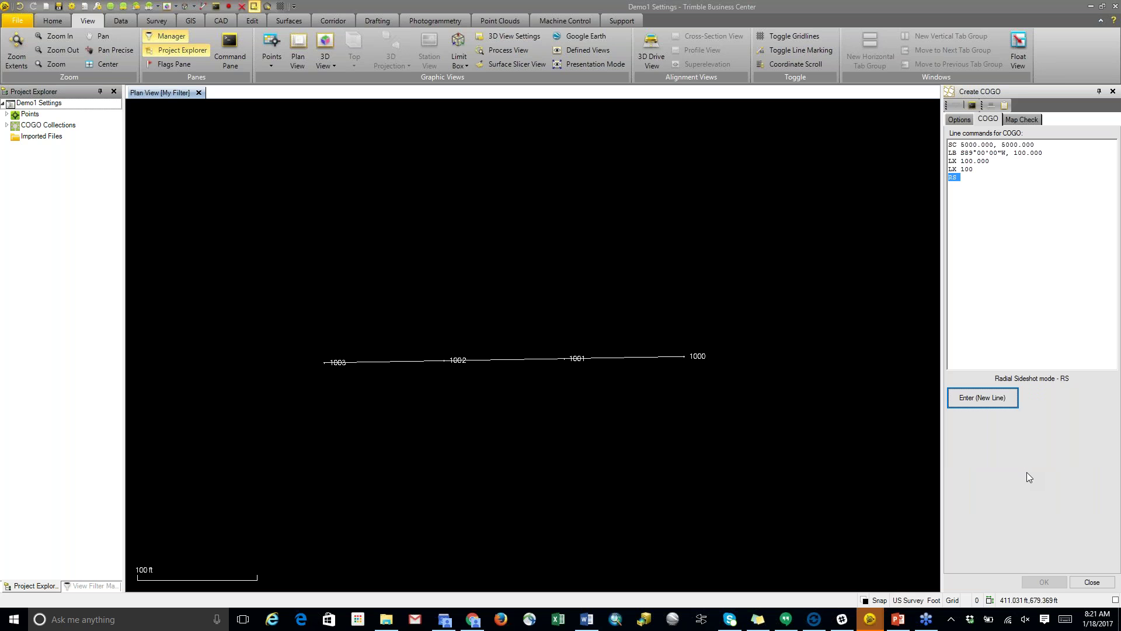
click(986, 404)
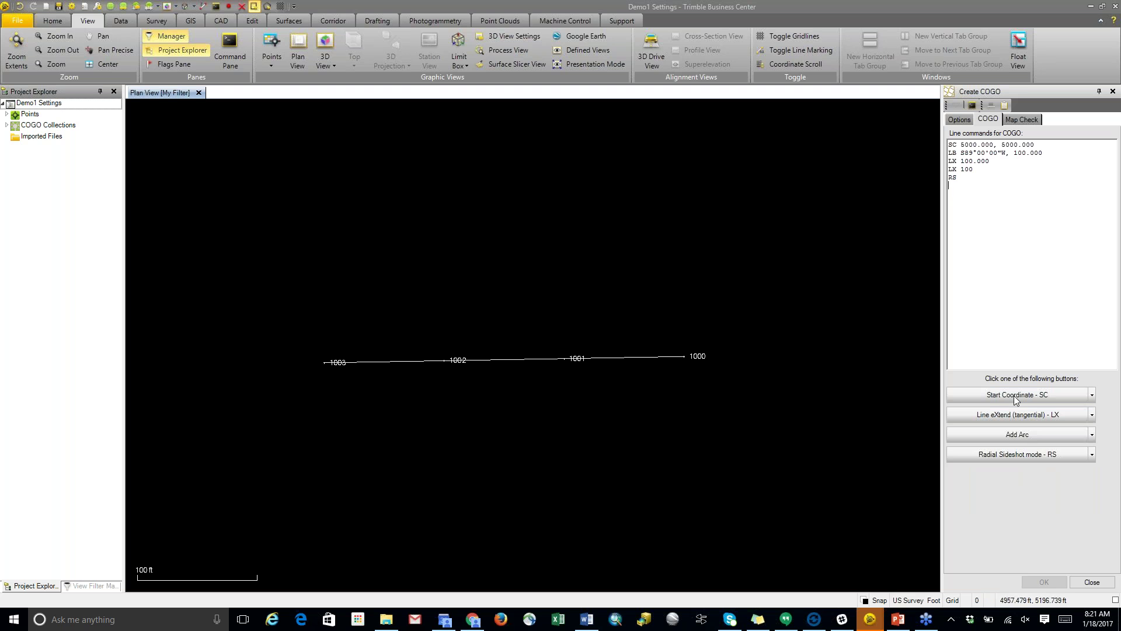
click(1092, 415)
click(1037, 430)
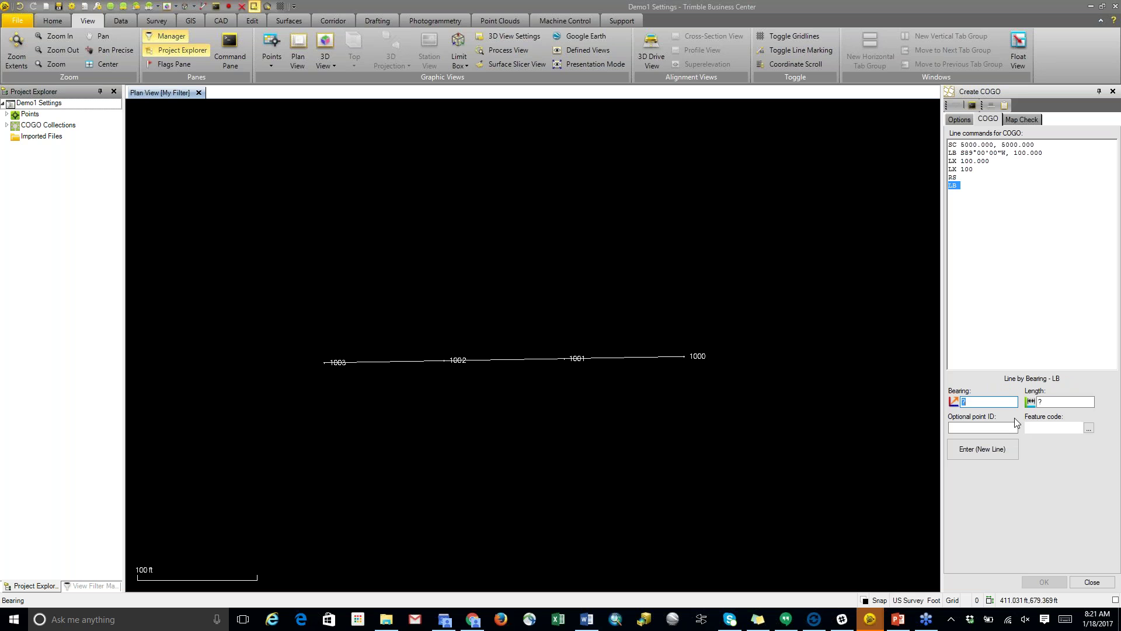
text(4 0.0000)
key(Tab)
text(100)
key(Return)
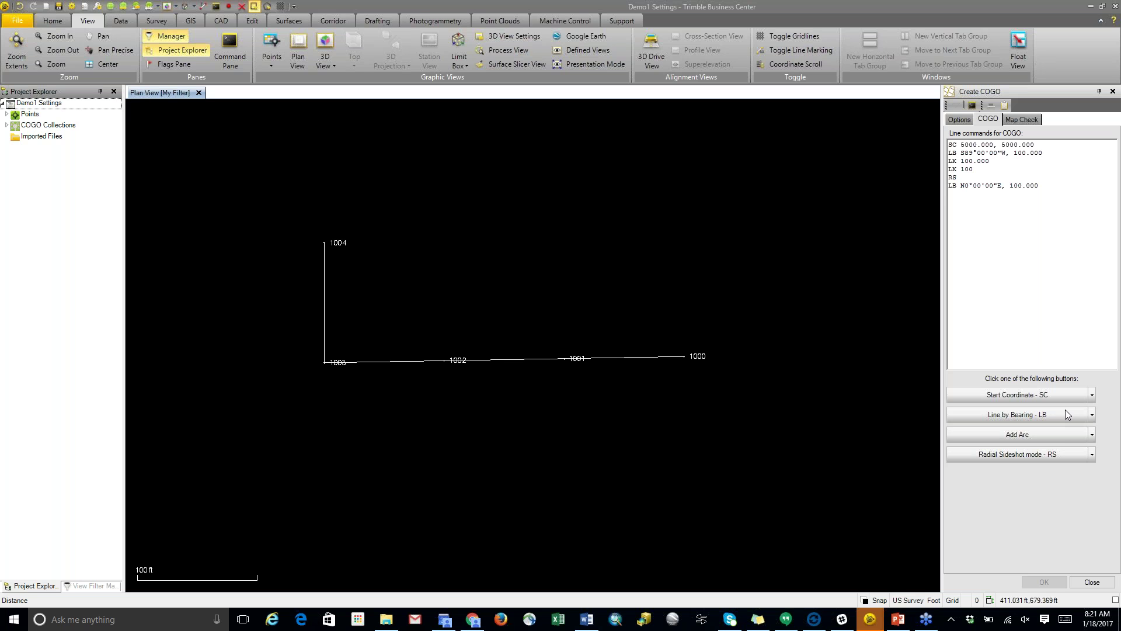
Step: End the sideshot mode and add a Line eXtend (tangential) command of length 100
click(1092, 457)
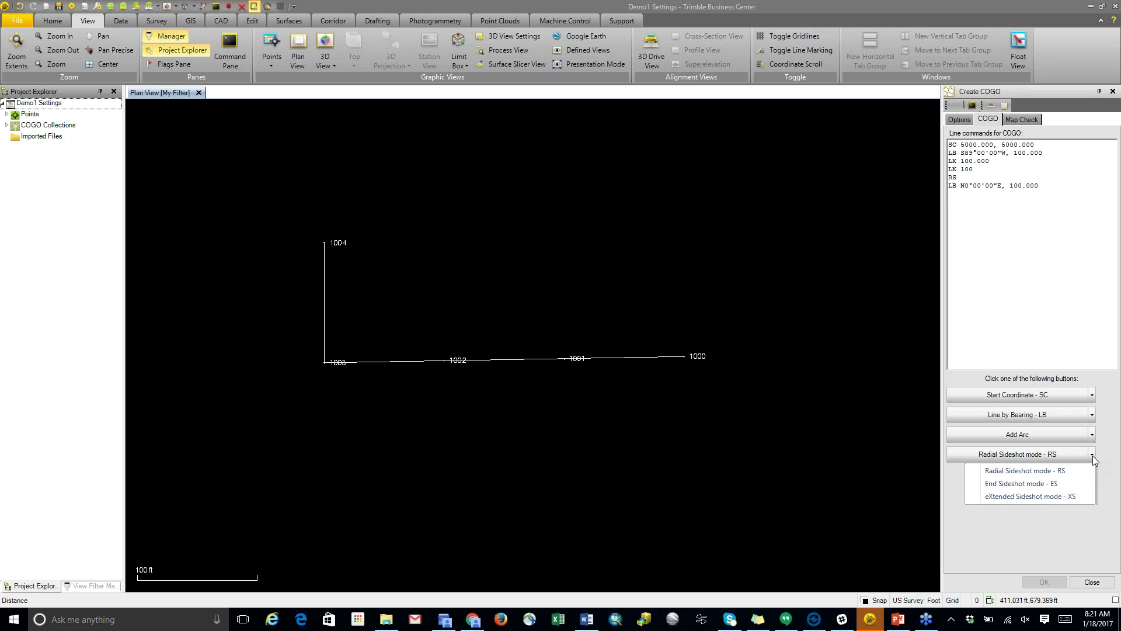
click(1019, 487)
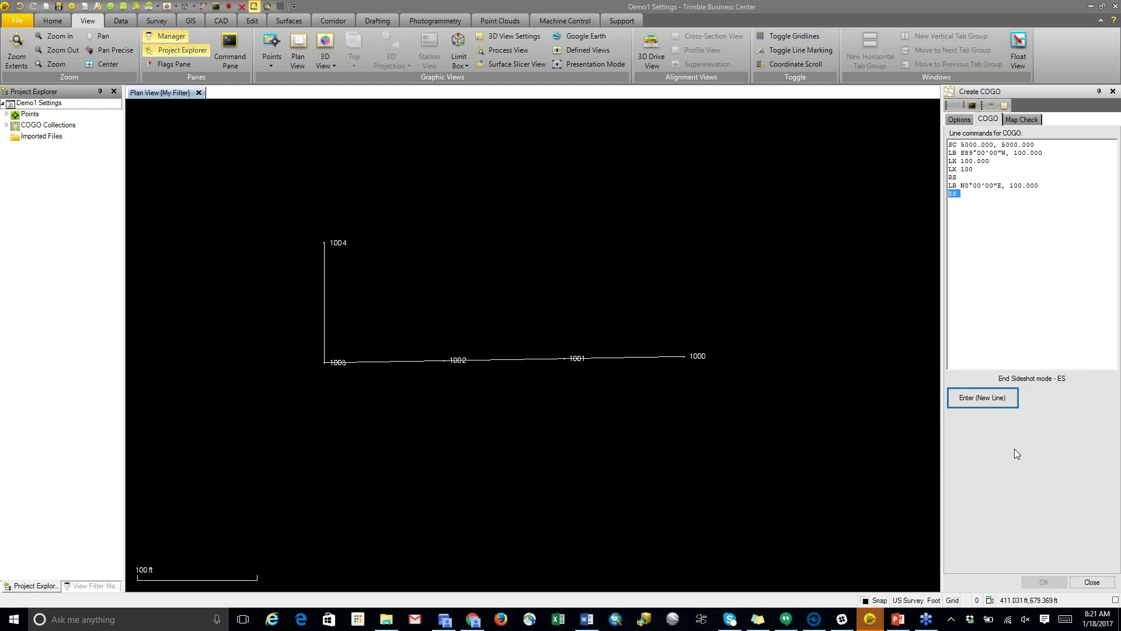
click(987, 397)
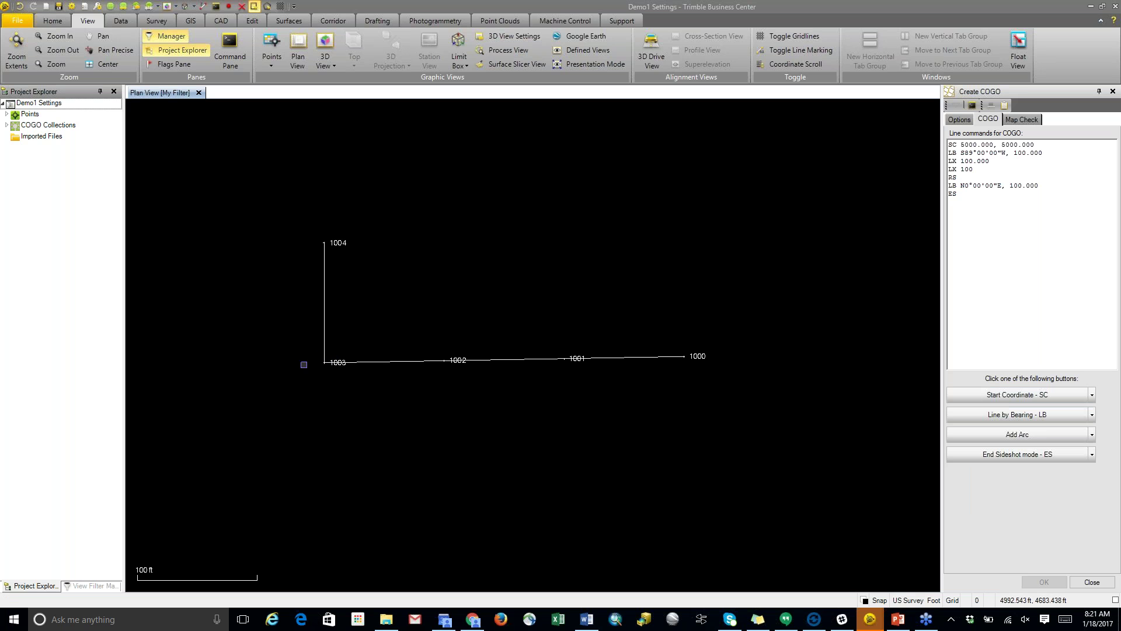
click(1092, 415)
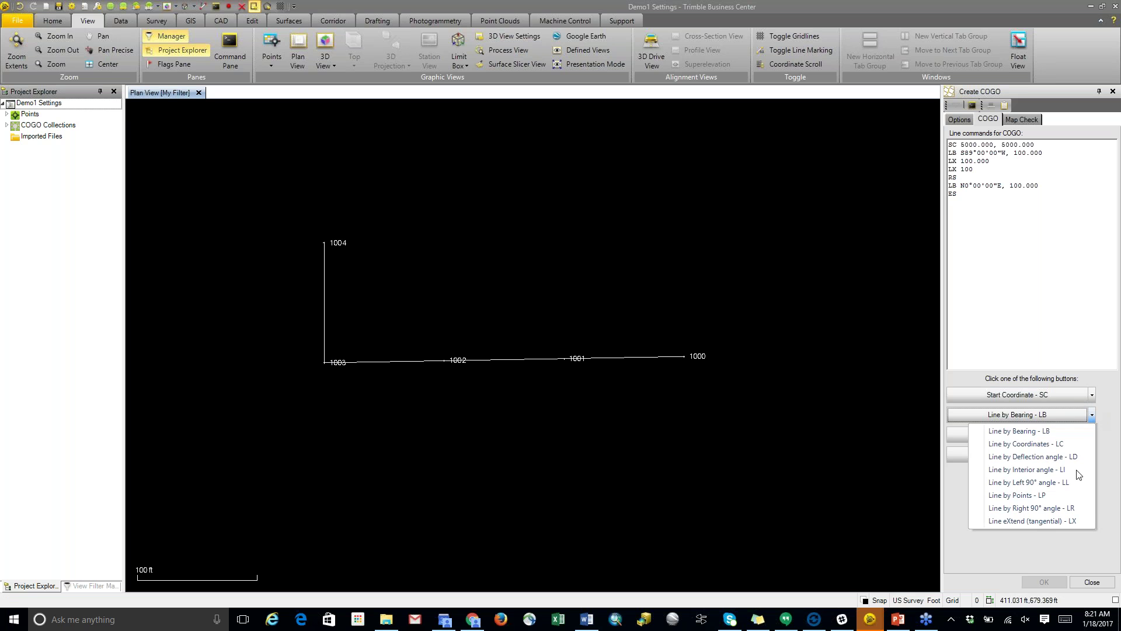
click(1054, 519)
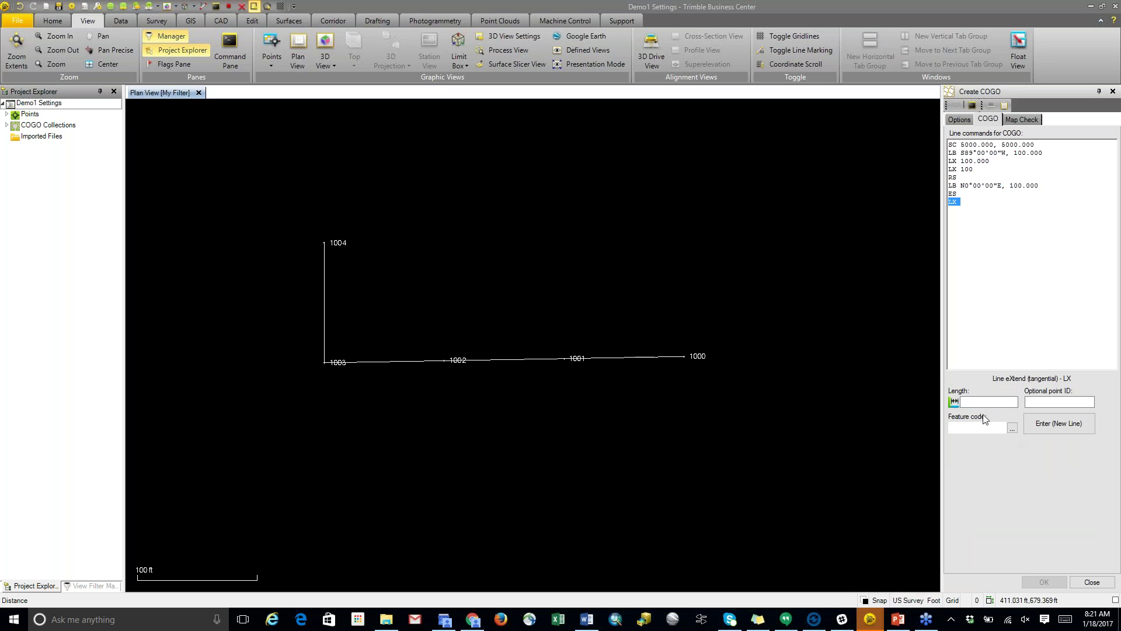
text(100)
key(Return)
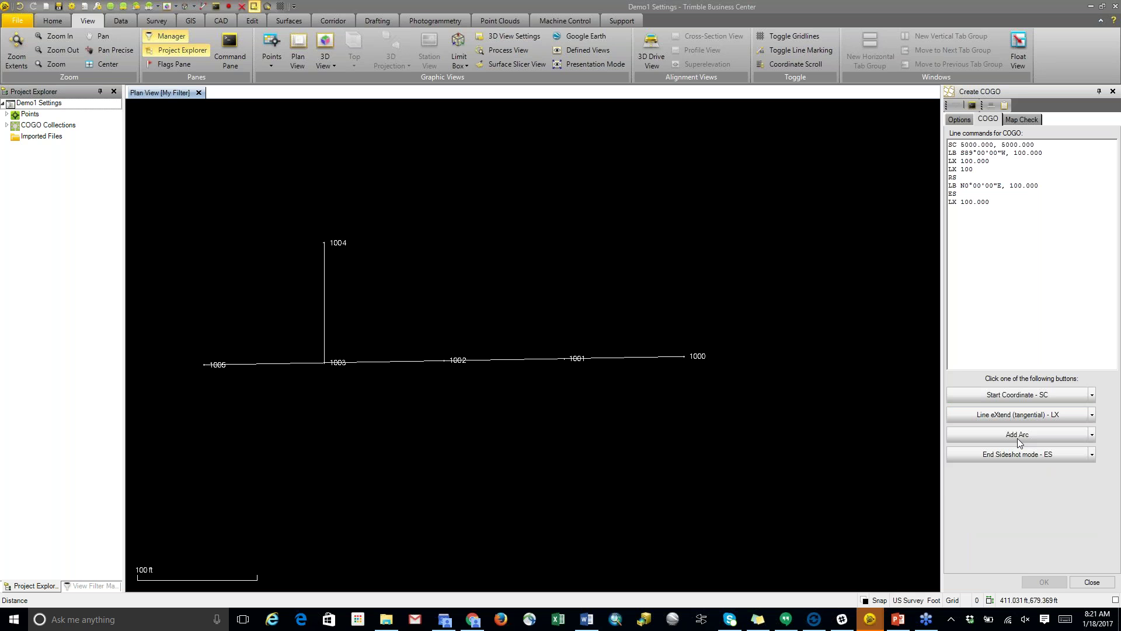
Step: Write a radial sideshot as text in the line commands: rs, followed by lb 3 89.0000, 100
click(1092, 453)
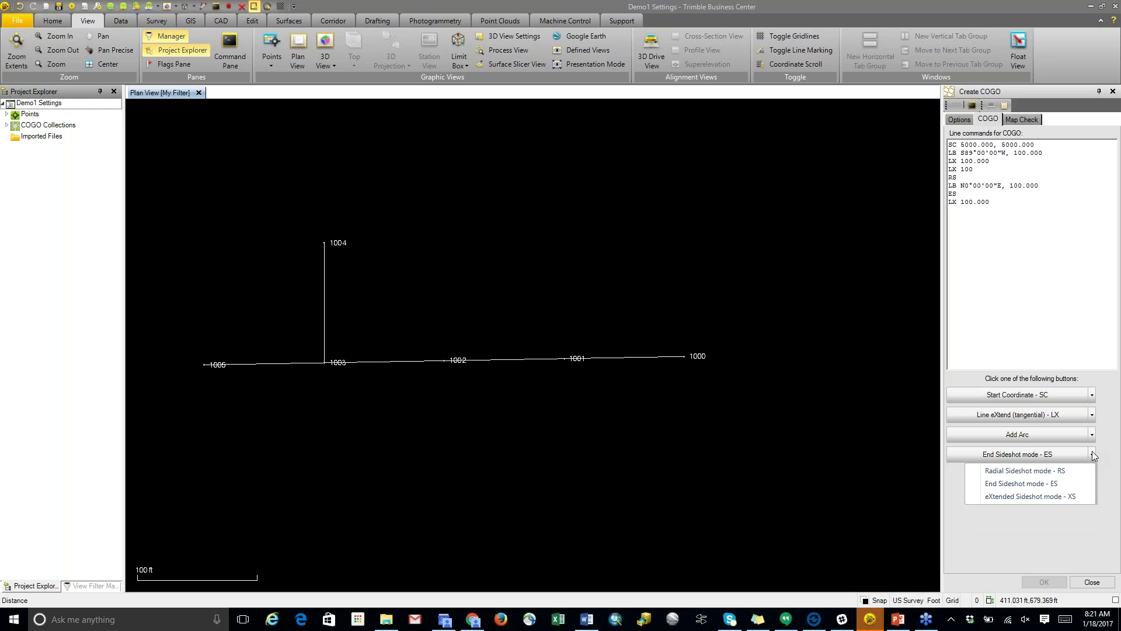
click(951, 219)
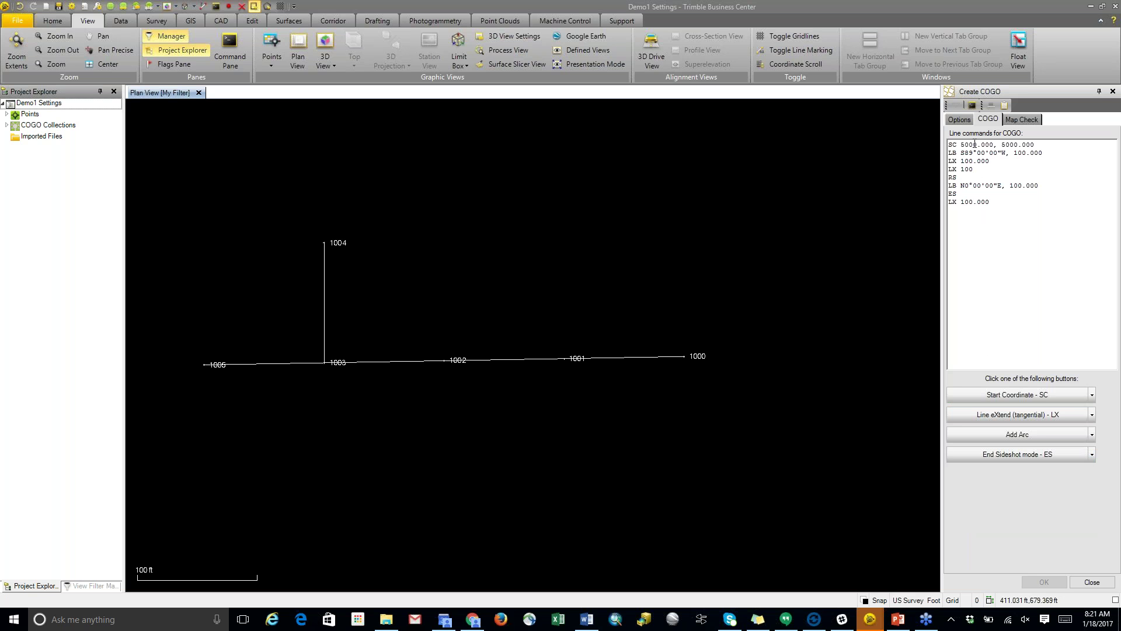
text(rs)
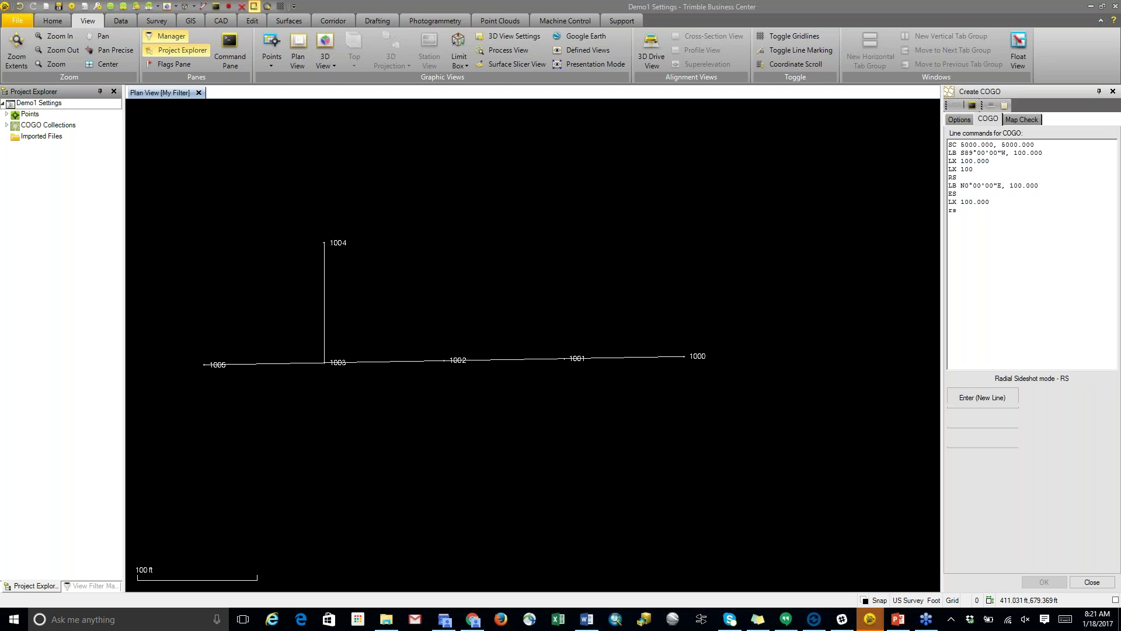
key(Return)
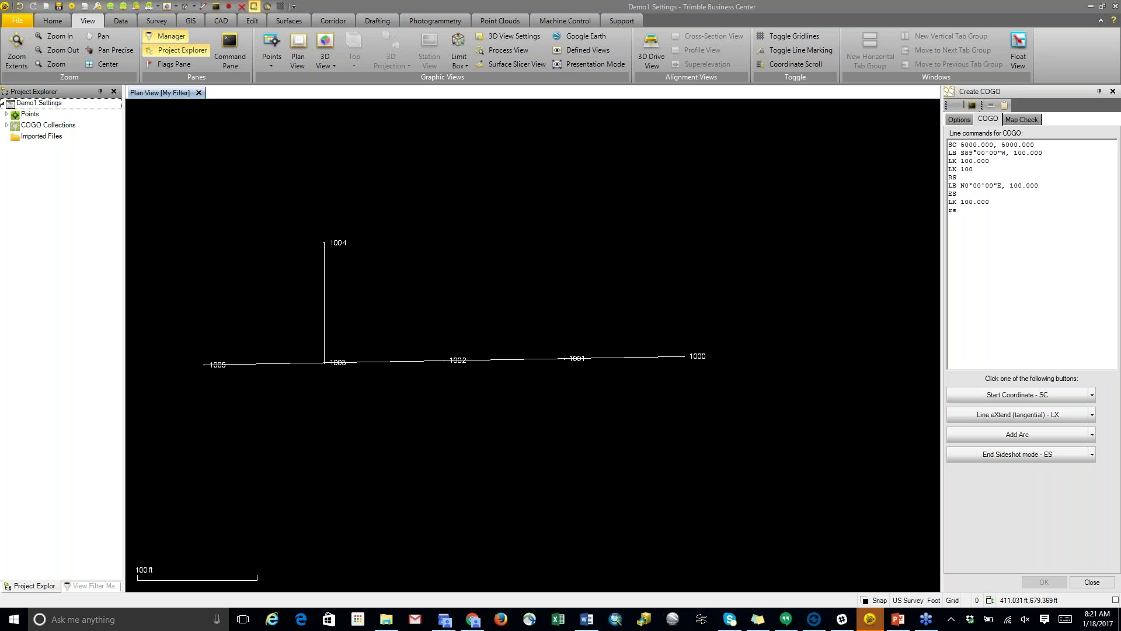
text(RS 3)
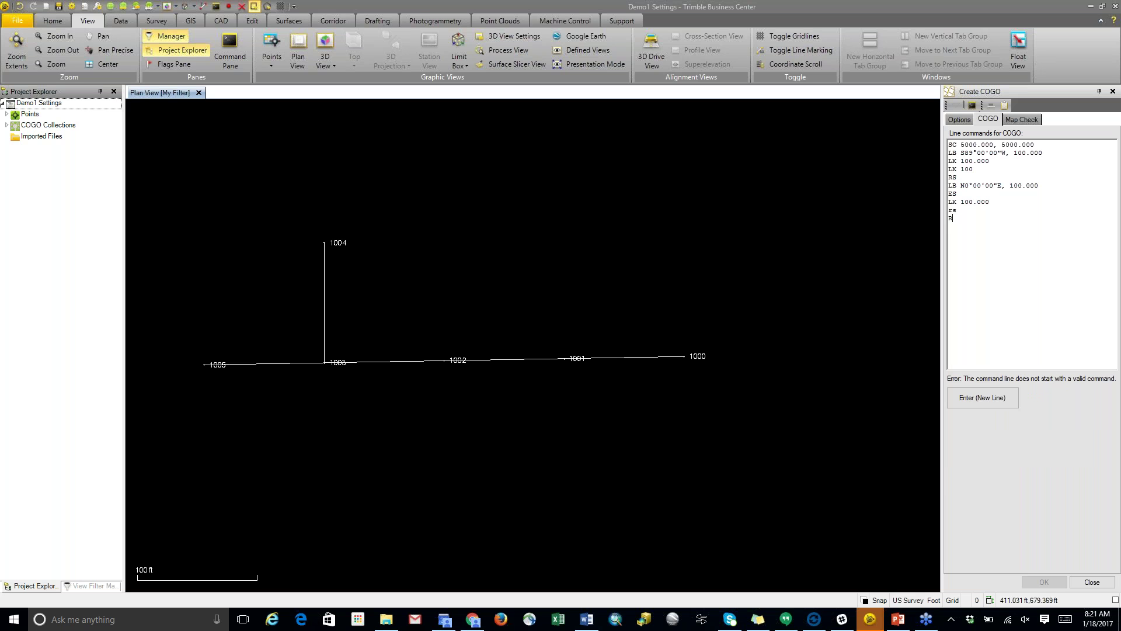
key(BackSpace)
key(BackSpace)
text(lb)
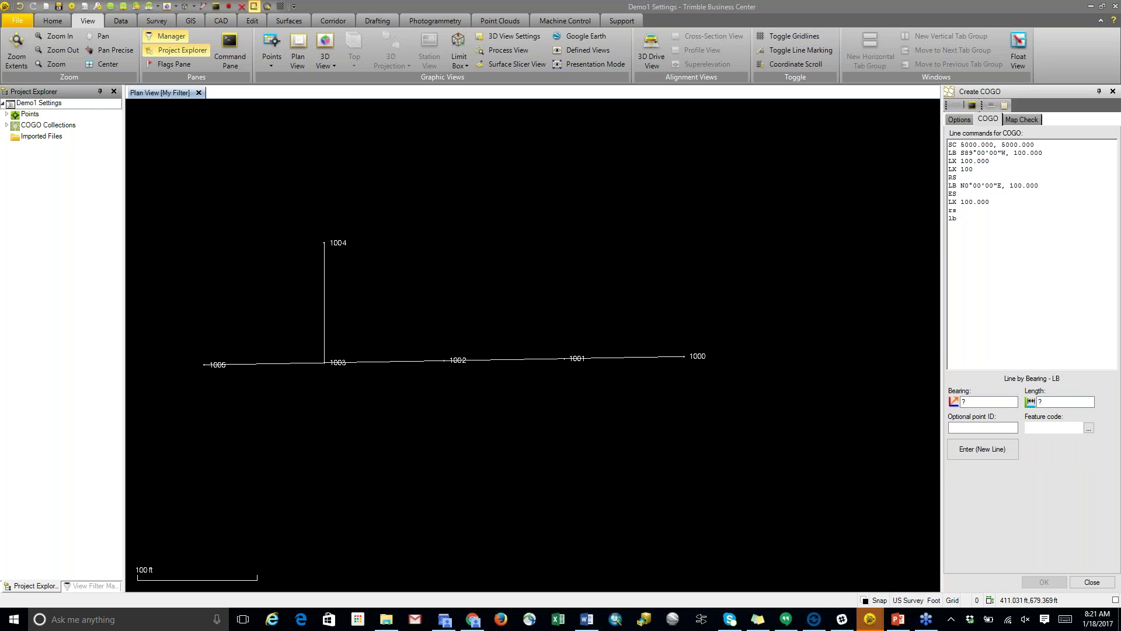
text( 3 89.0000, 100)
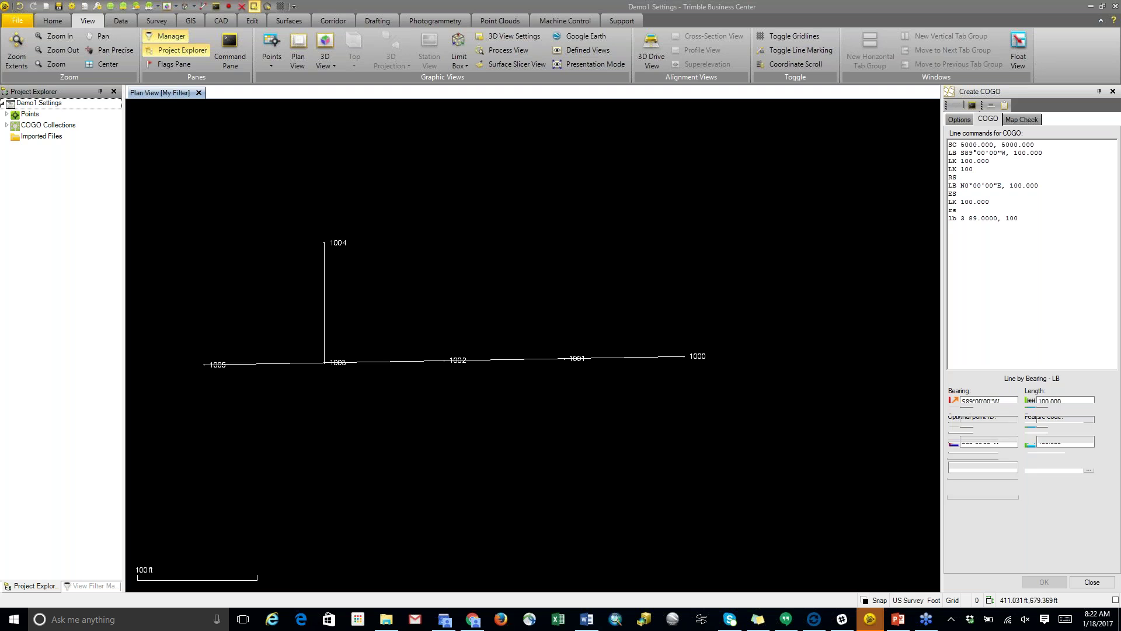
key(Return)
middle_drag(471, 340, 727, 341)
click(1092, 454)
click(1052, 467)
click(983, 398)
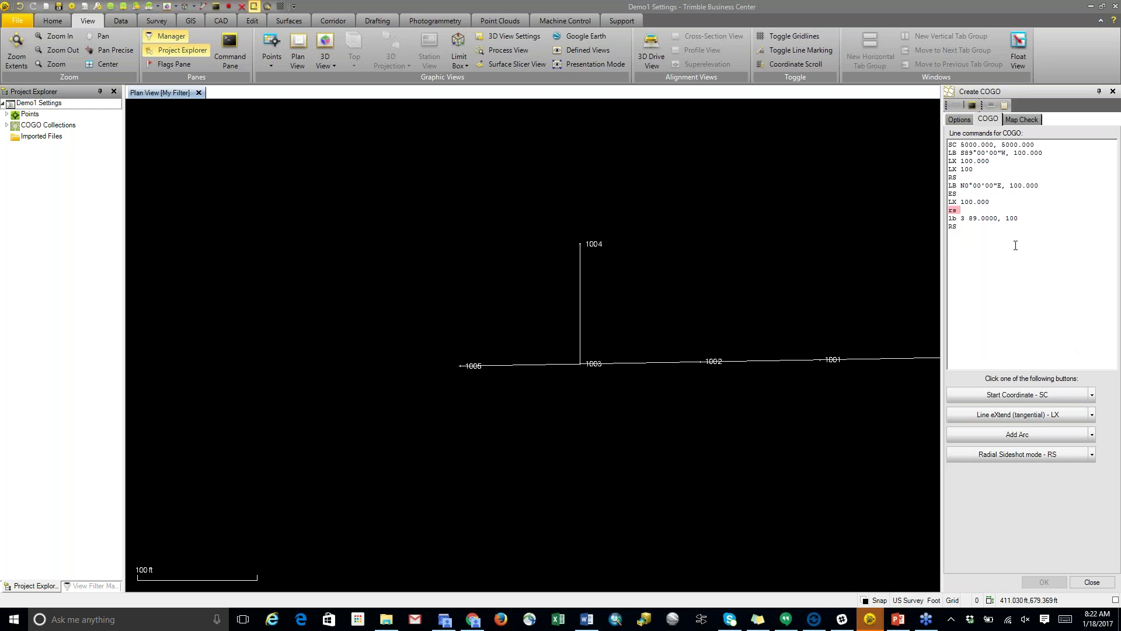
key(BackSpace)
key(BackSpace)
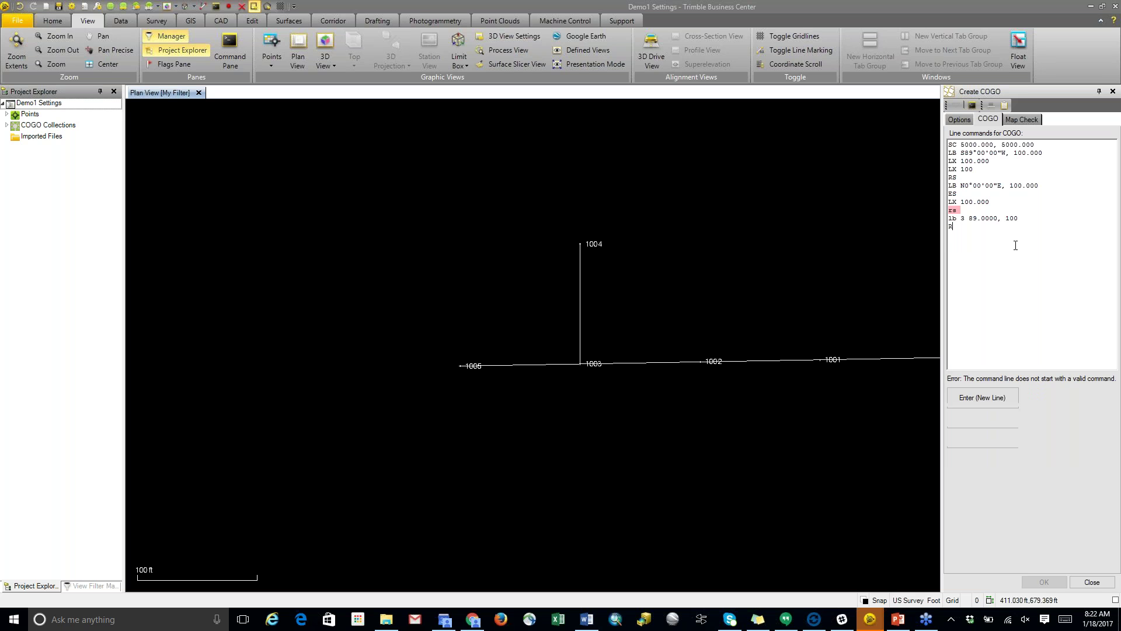
click(1092, 435)
click(971, 476)
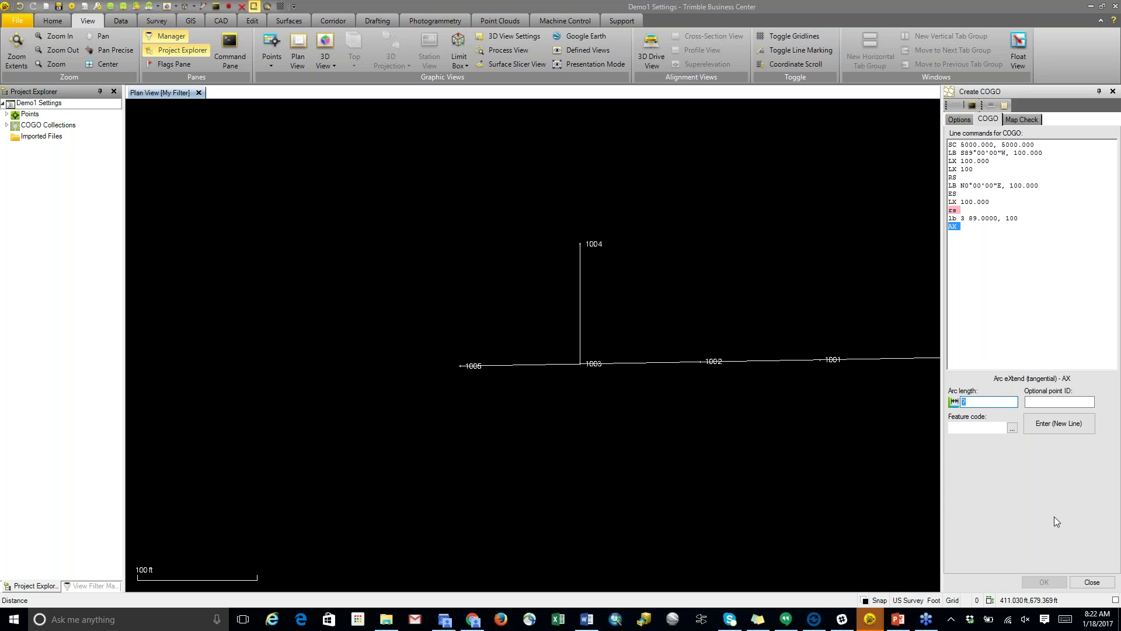
click(978, 236)
key(BackSpace)
key(BackSpace)
key(BackSpace)
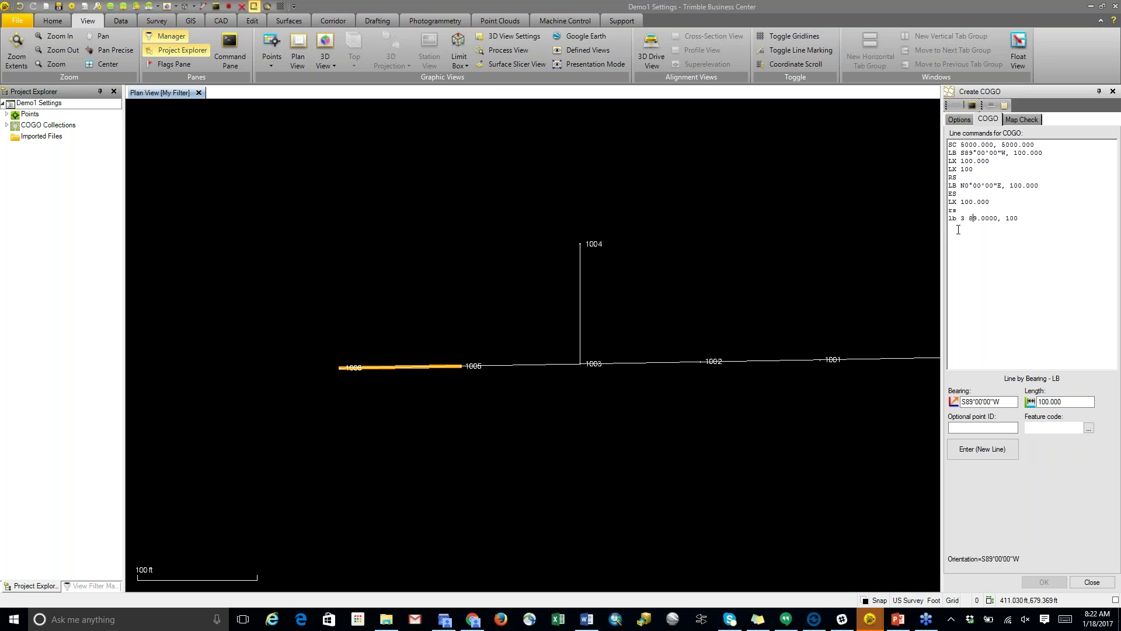
key(Return)
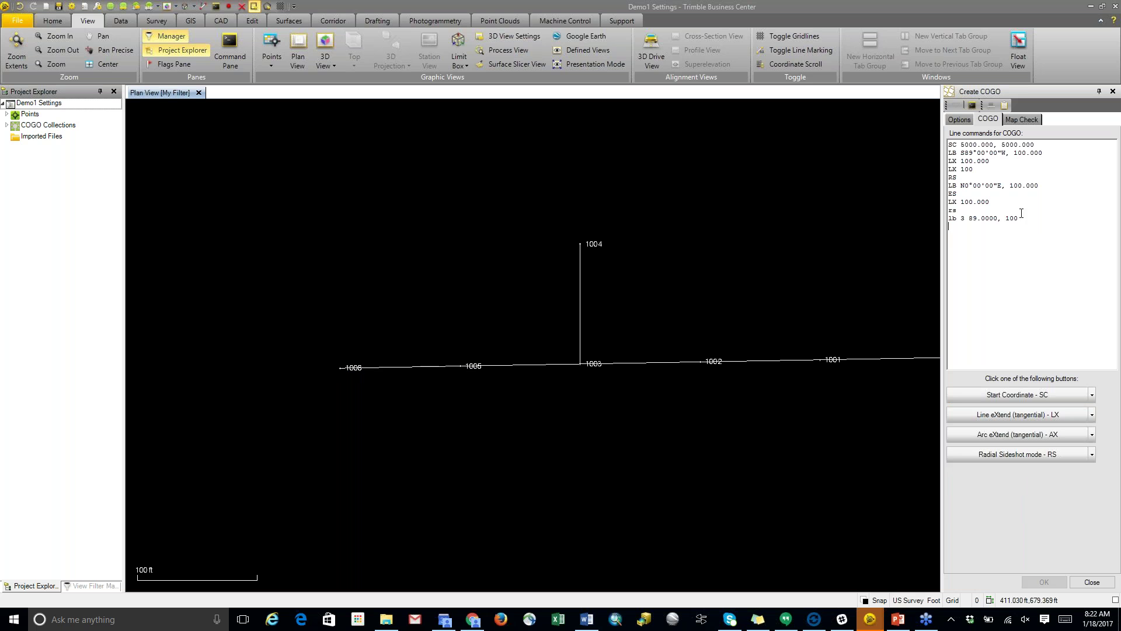
click(1091, 416)
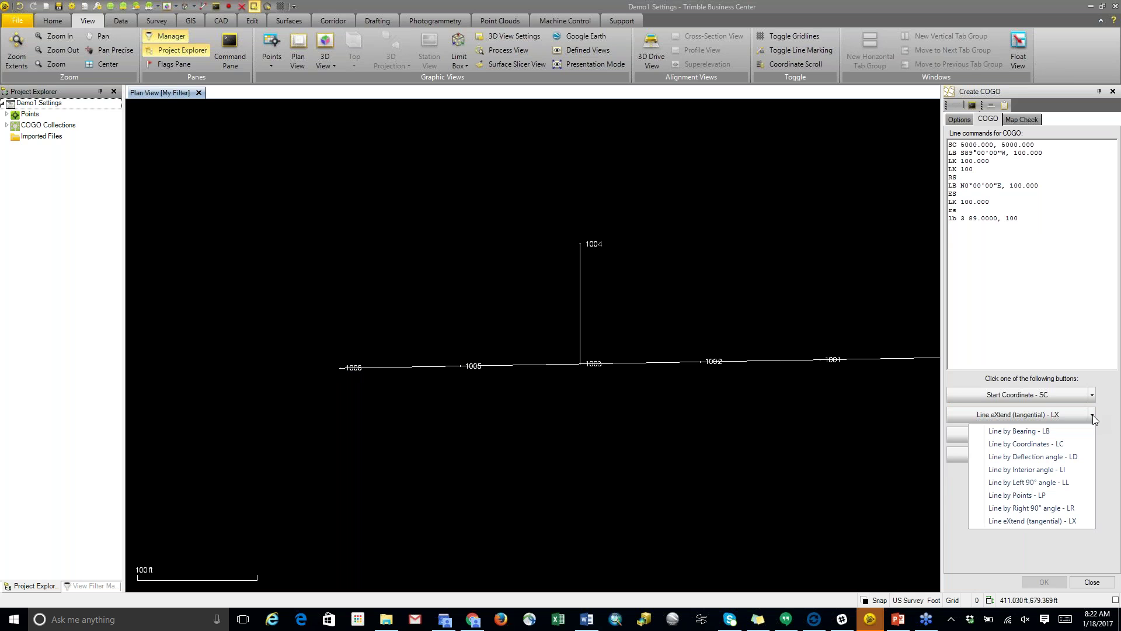
click(1109, 415)
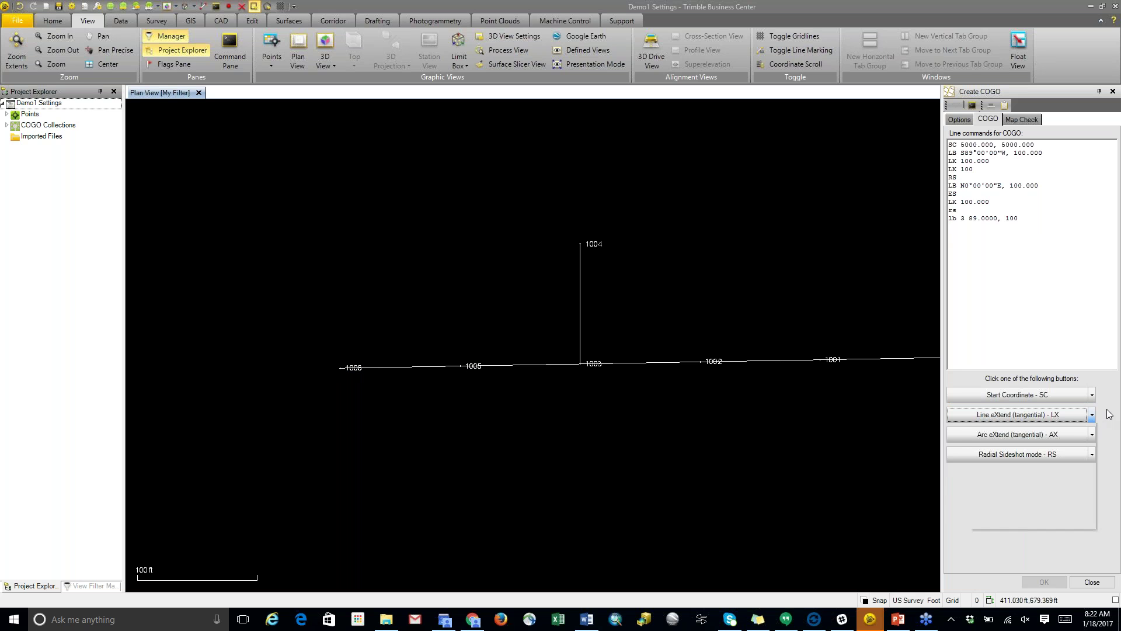
click(1092, 435)
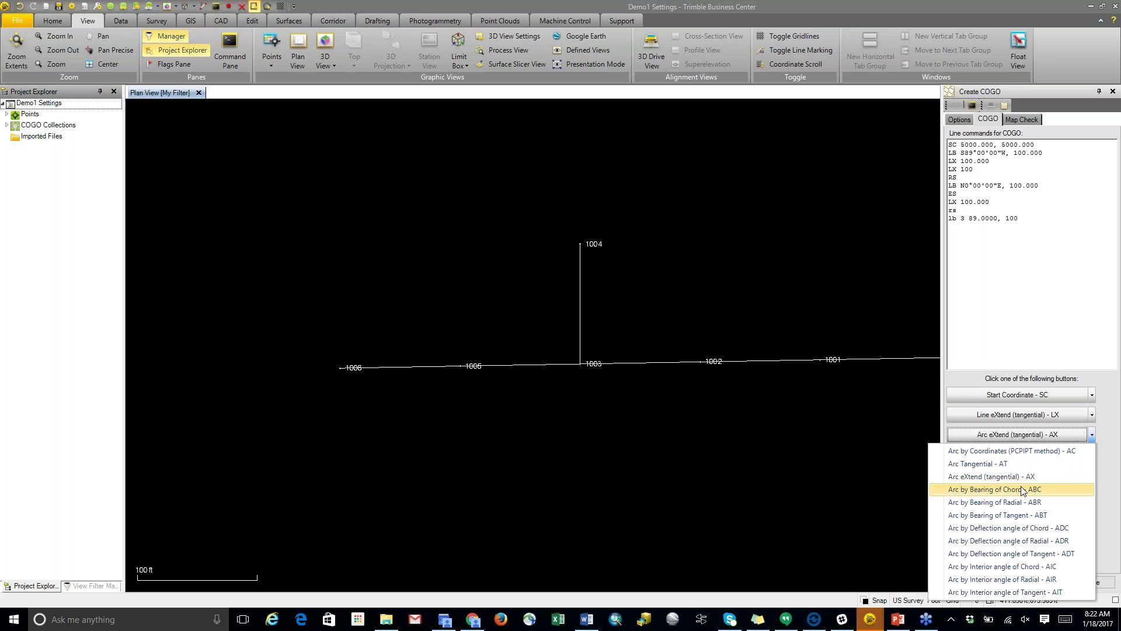
click(1006, 488)
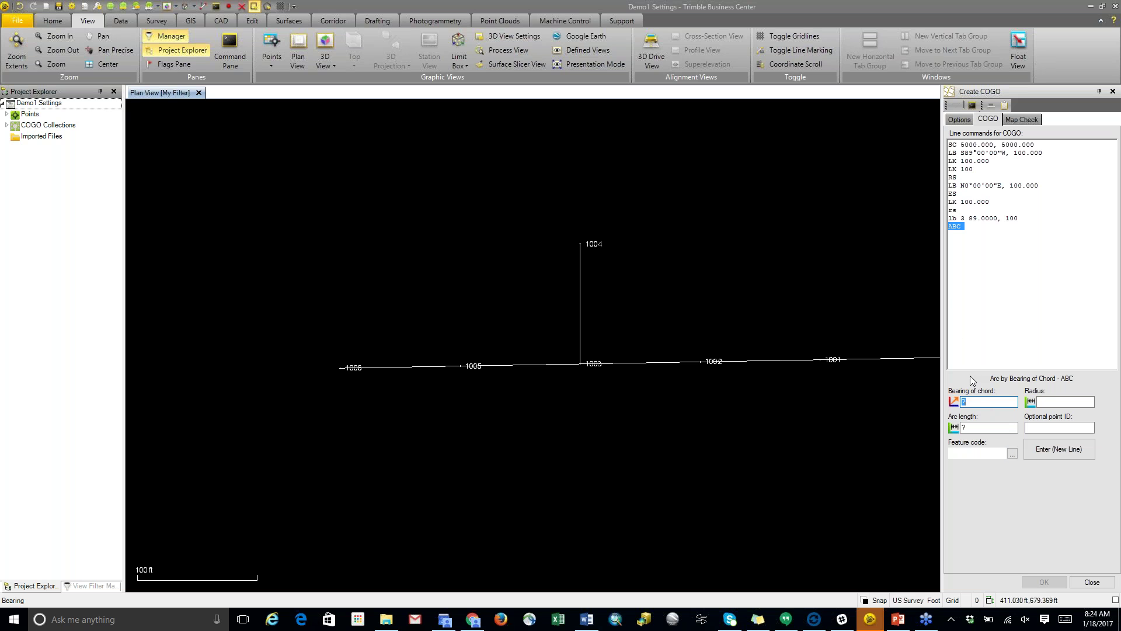
click(976, 229)
key(BackSpace)
key(BackSpace)
key(BackSpace)
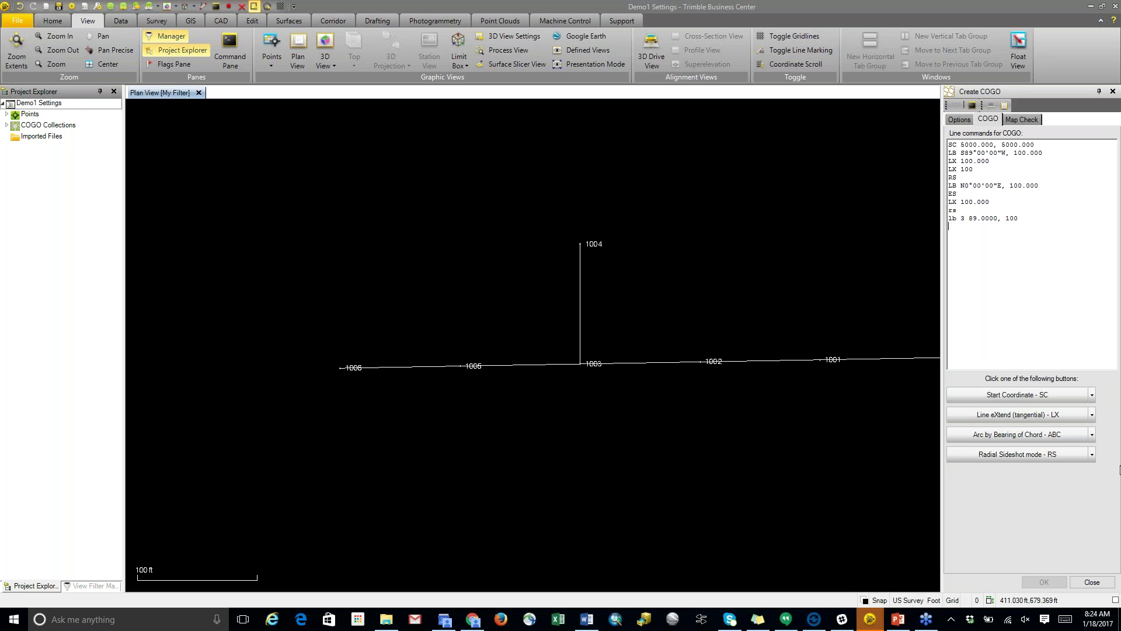
click(1093, 415)
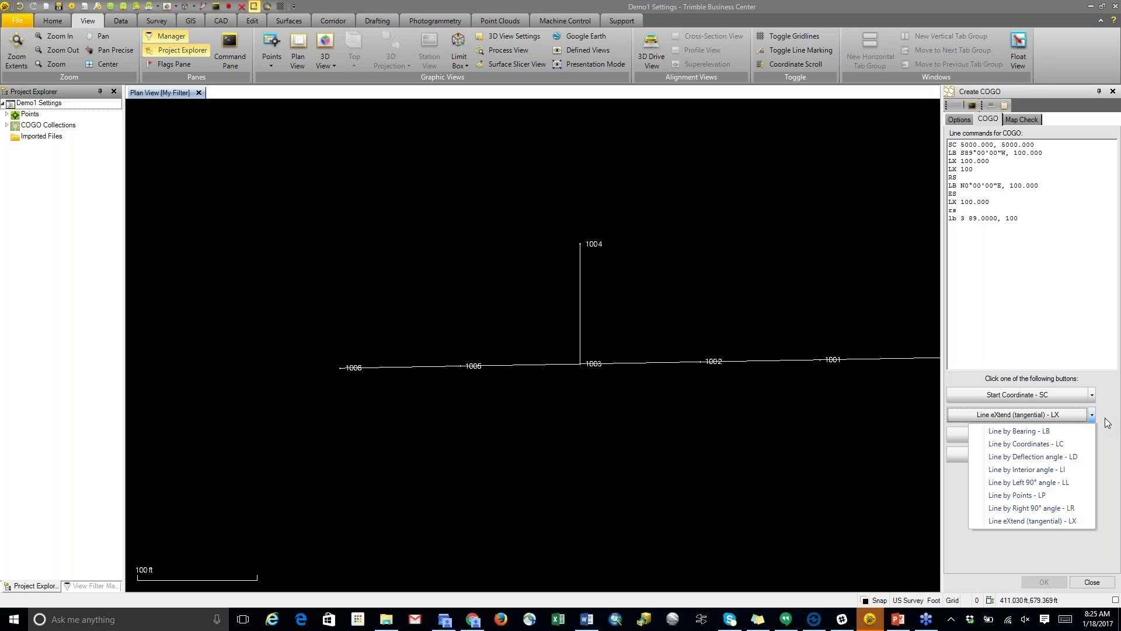
click(1108, 422)
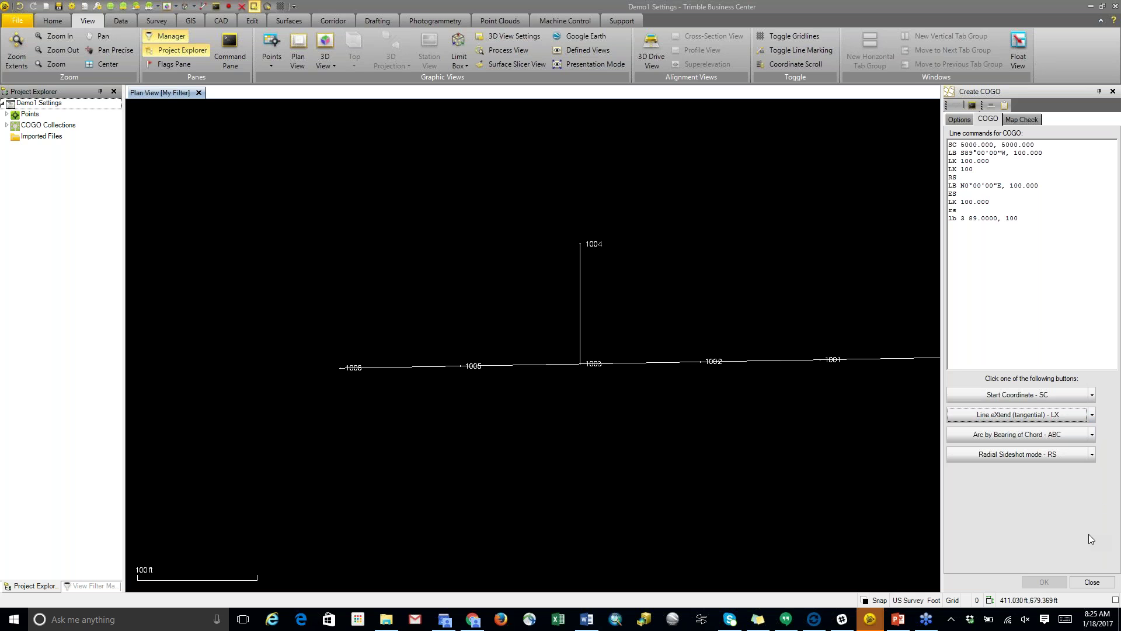
click(975, 228)
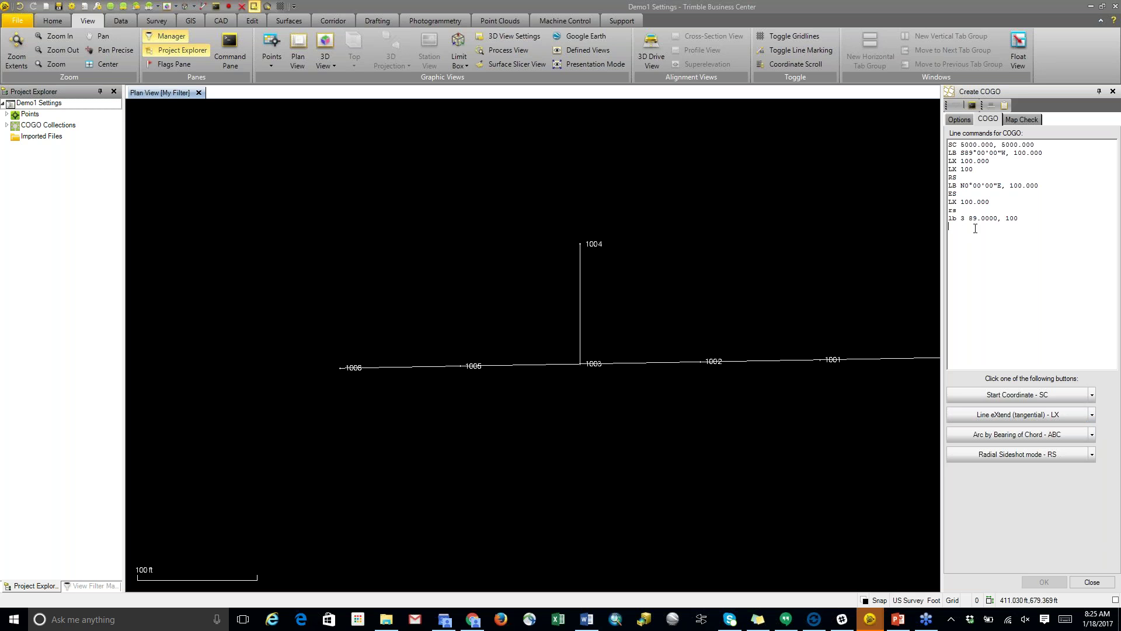
Step: Add an Arc by Bearing of Chord command with bearing N79°00'00"W, radius -300 and arc length 100
click(1092, 435)
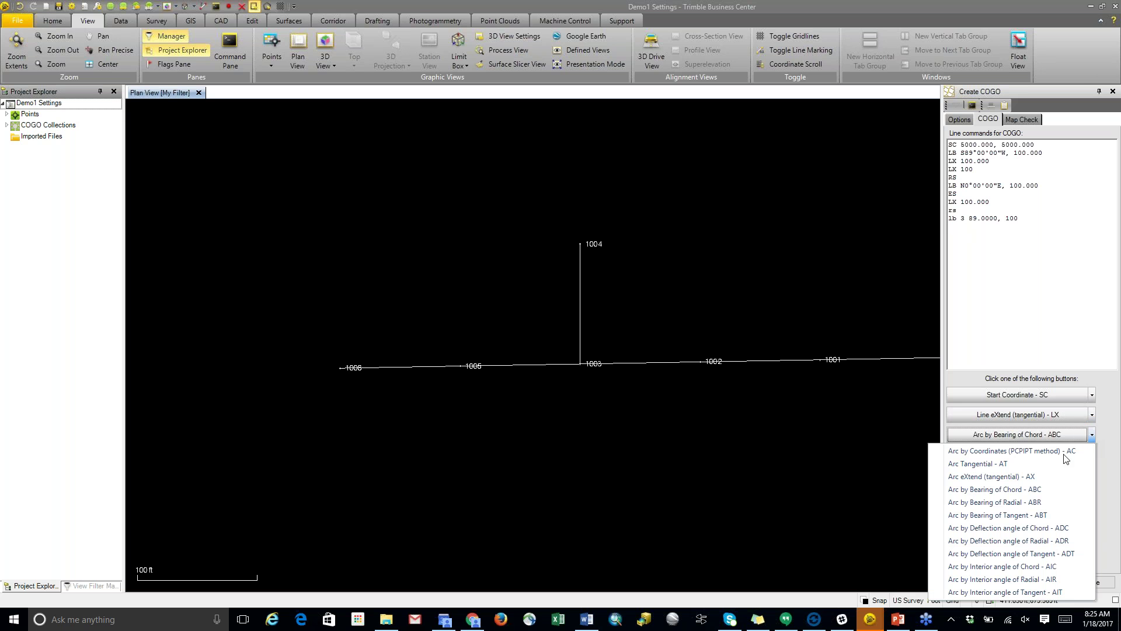
click(998, 494)
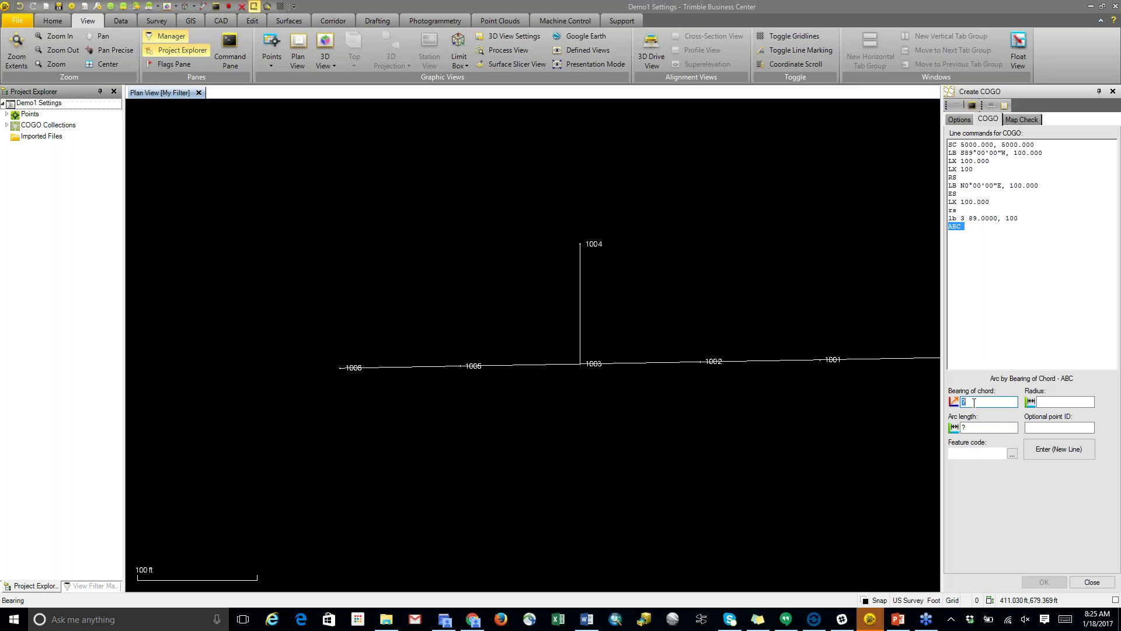
text(4 79.0000)
key(Tab)
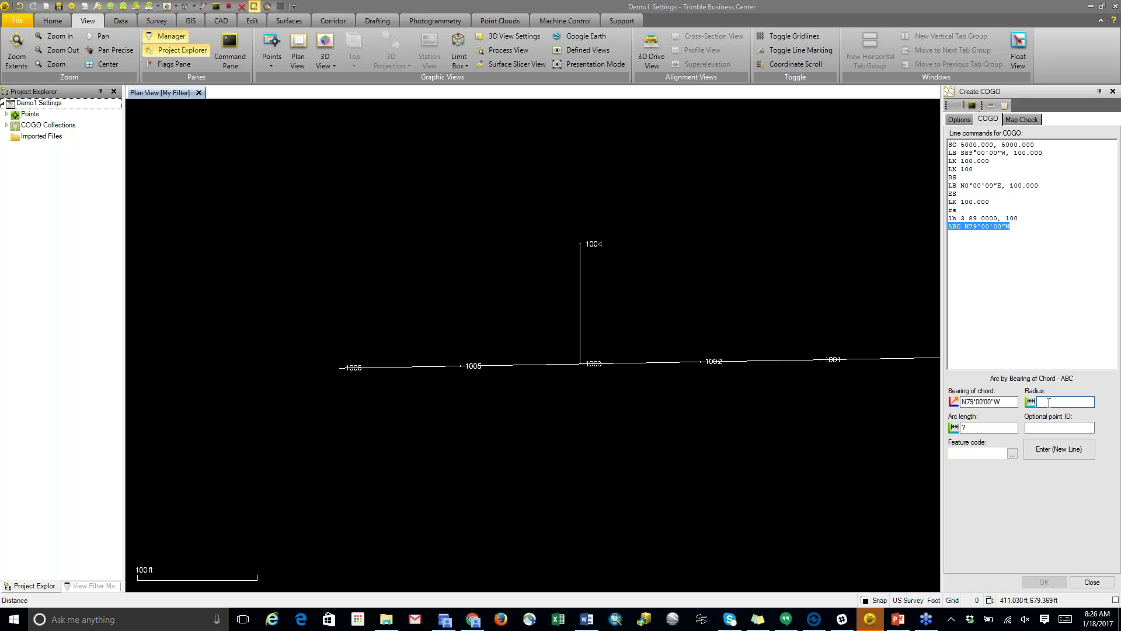
text(-300)
click(990, 427)
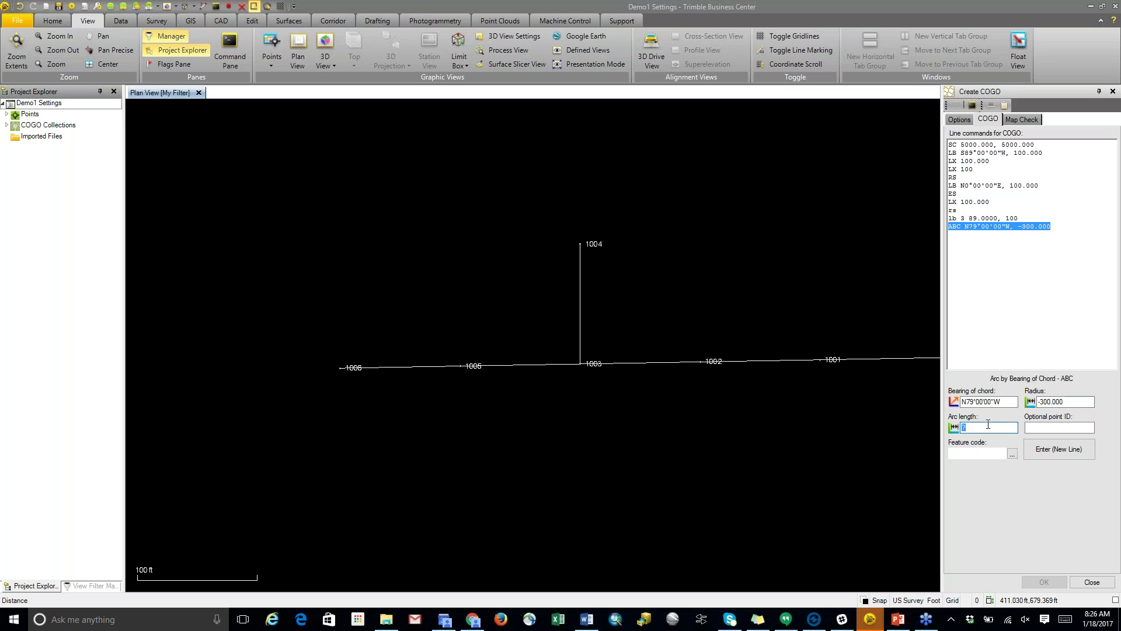
text(100)
key(Return)
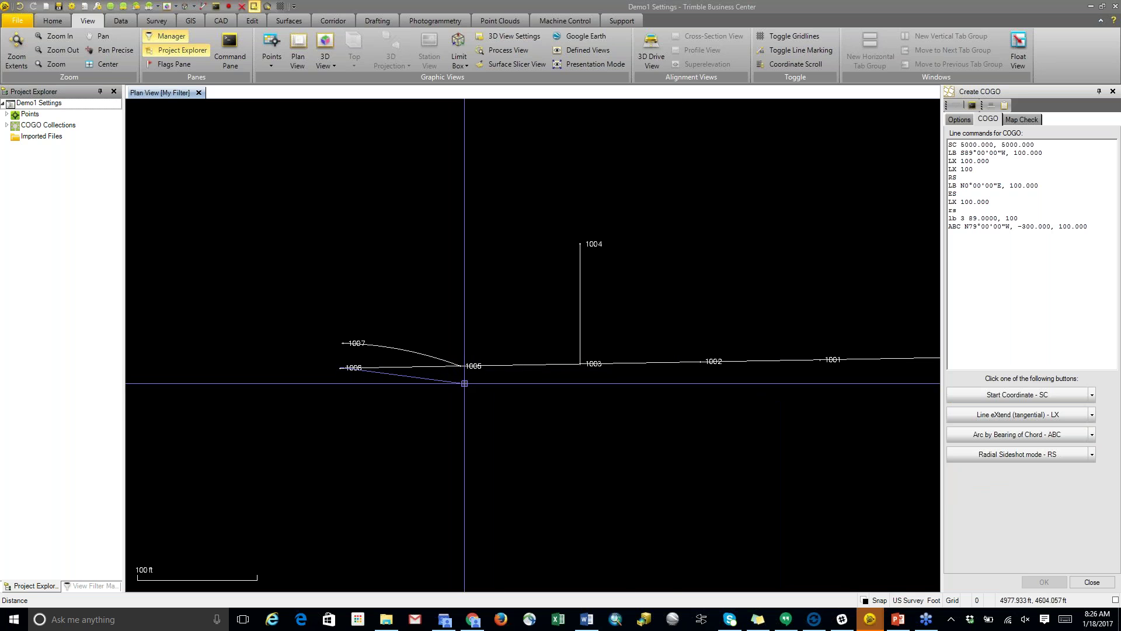
click(956, 240)
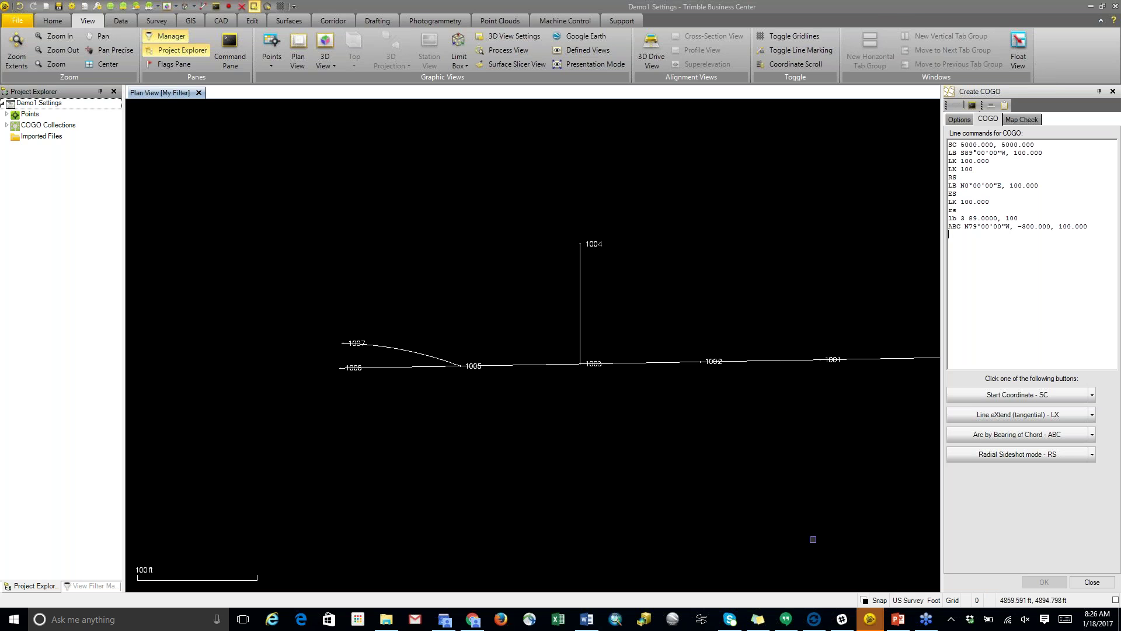
Step: Switch to the Demo 2 Bndy project window and bring its whole boundary into the plan view
mouse_move(876, 621)
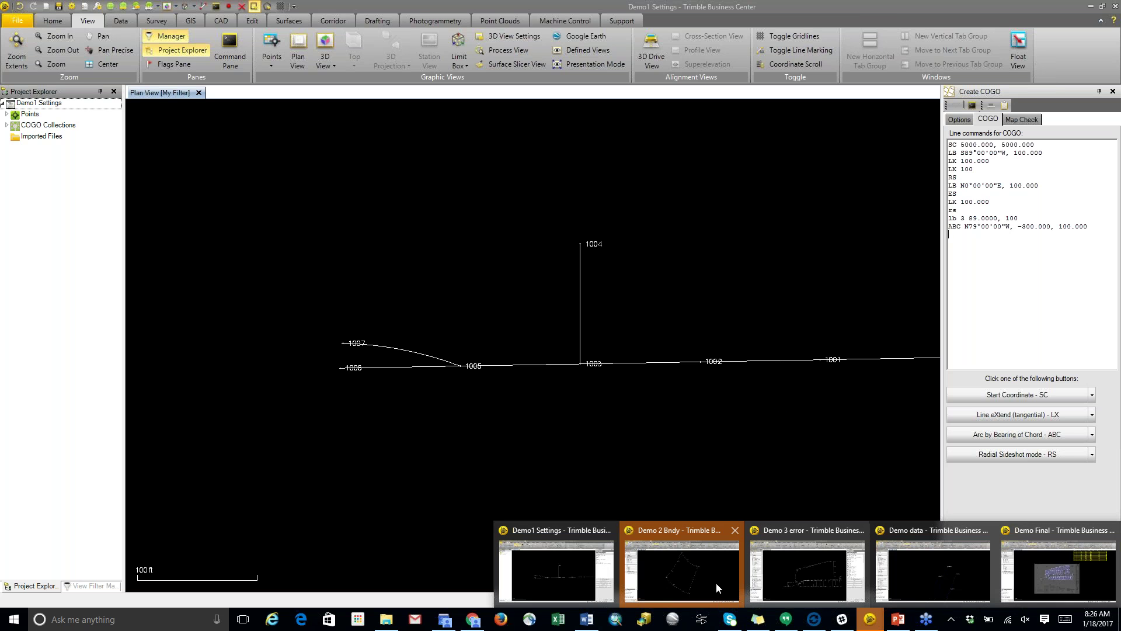
click(682, 531)
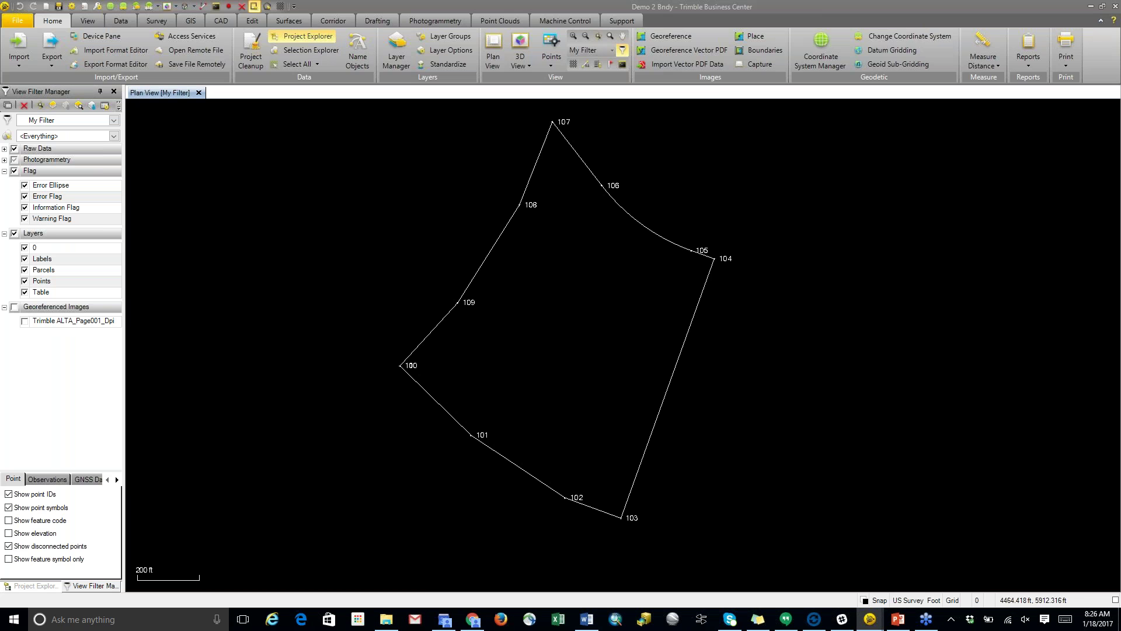
scroll(589, 270, down, 1)
middle_drag(589, 270, 588, 263)
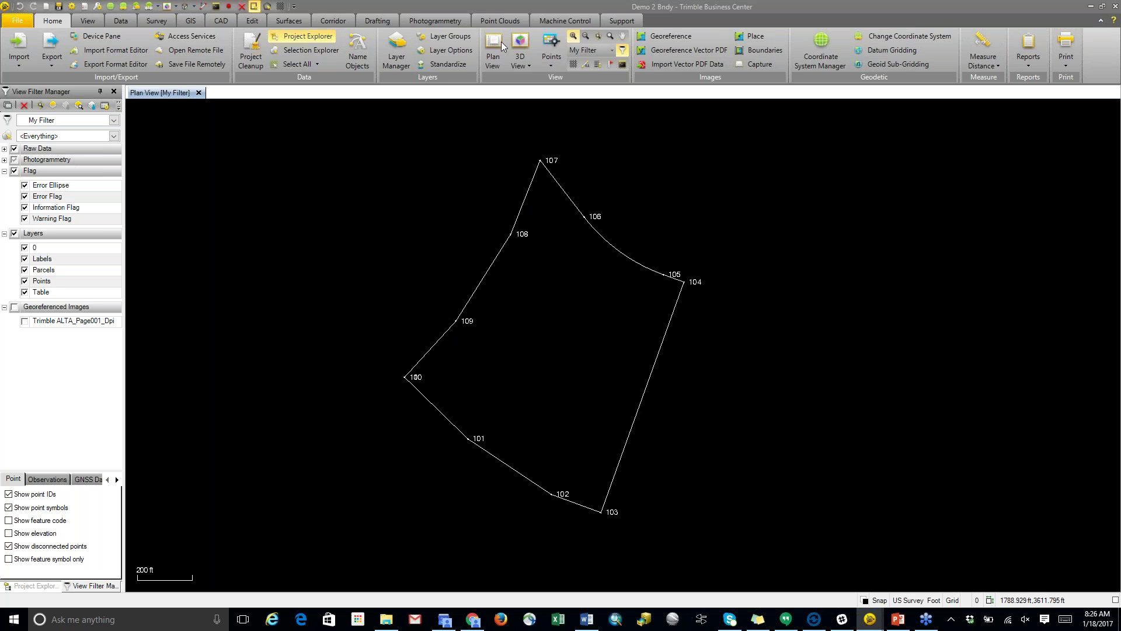
Step: Start the Create COGO command and show its Map Check settings with the Parcels layer
click(143, 24)
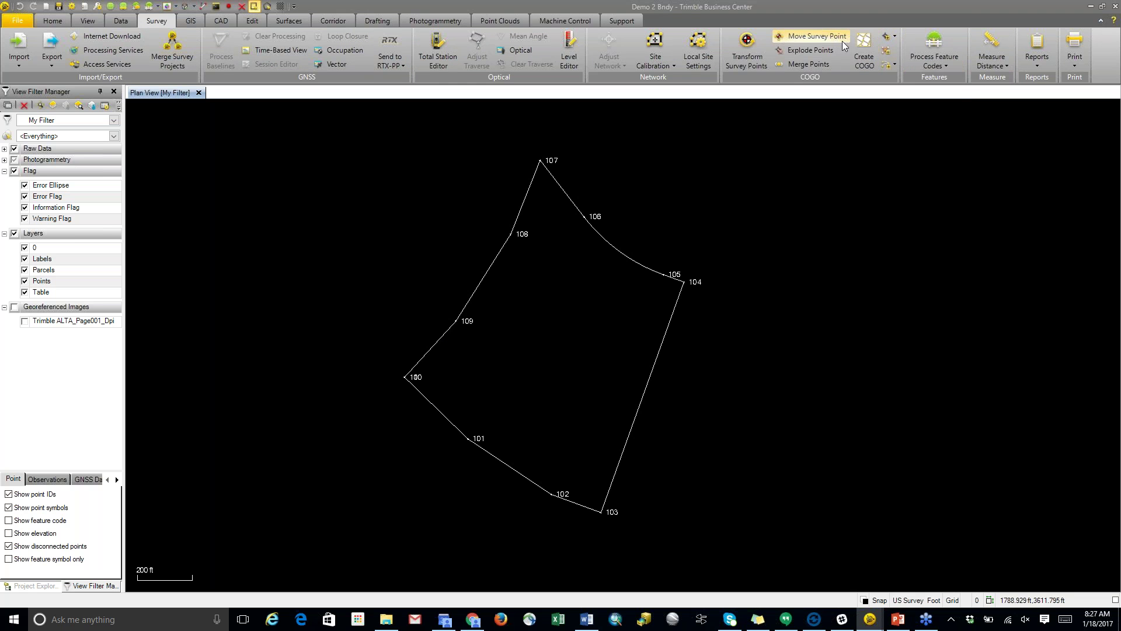
click(864, 46)
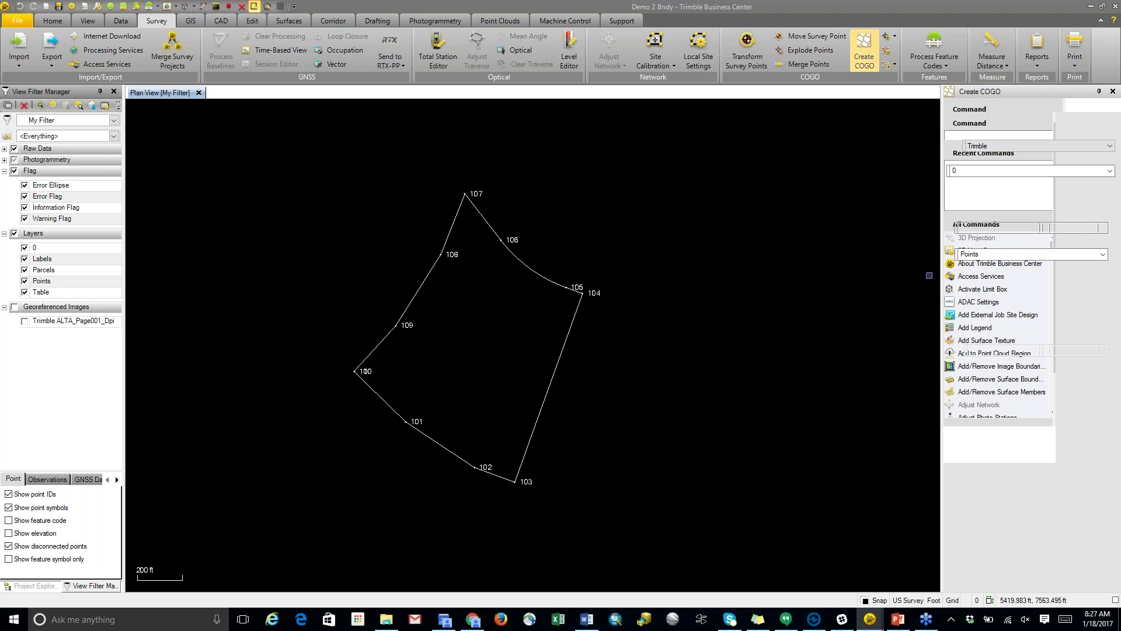
click(1023, 120)
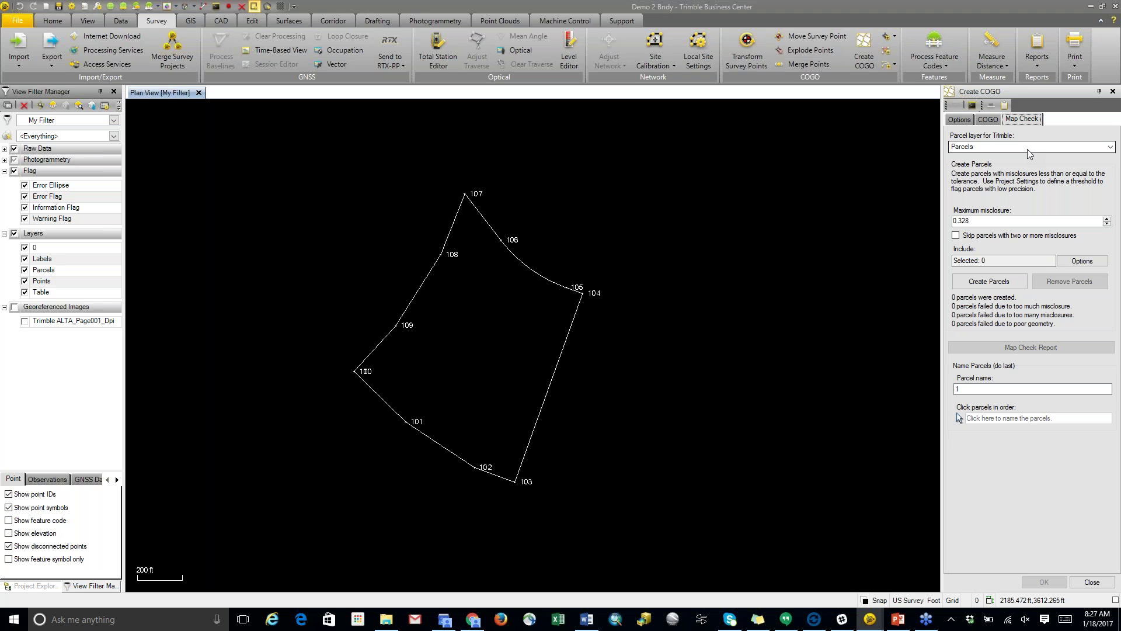
click(1007, 152)
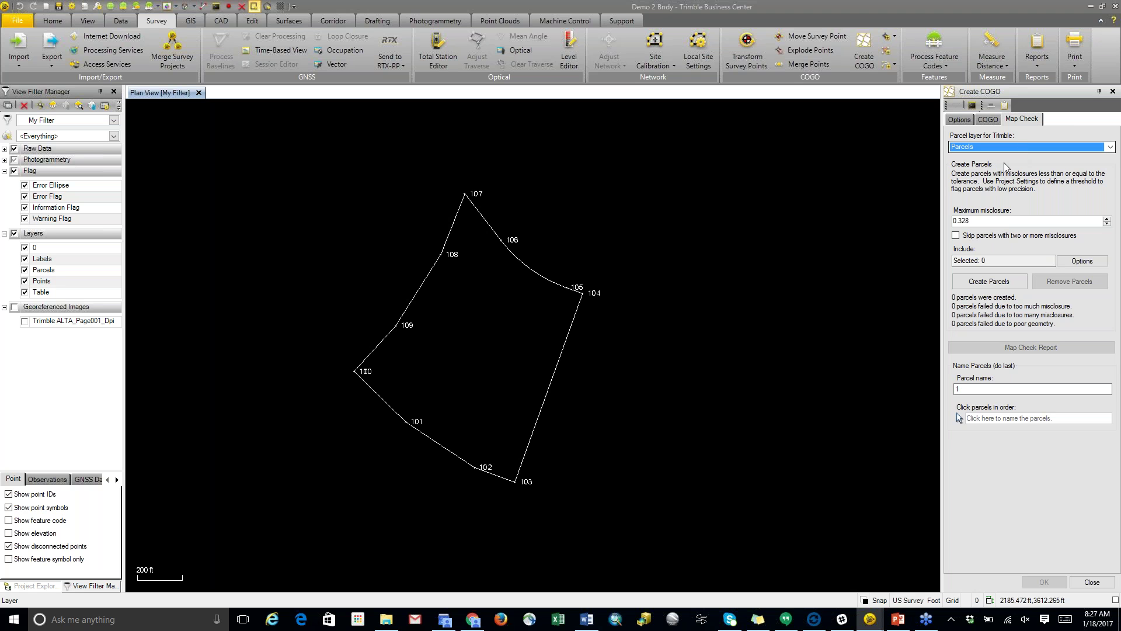
click(1103, 20)
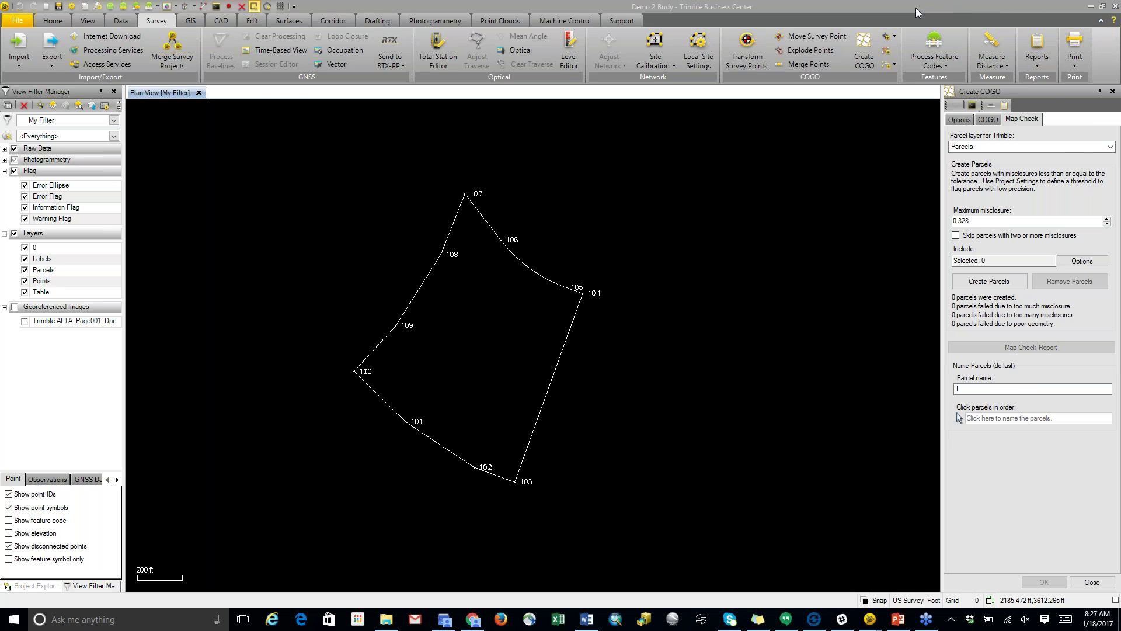
click(934, 10)
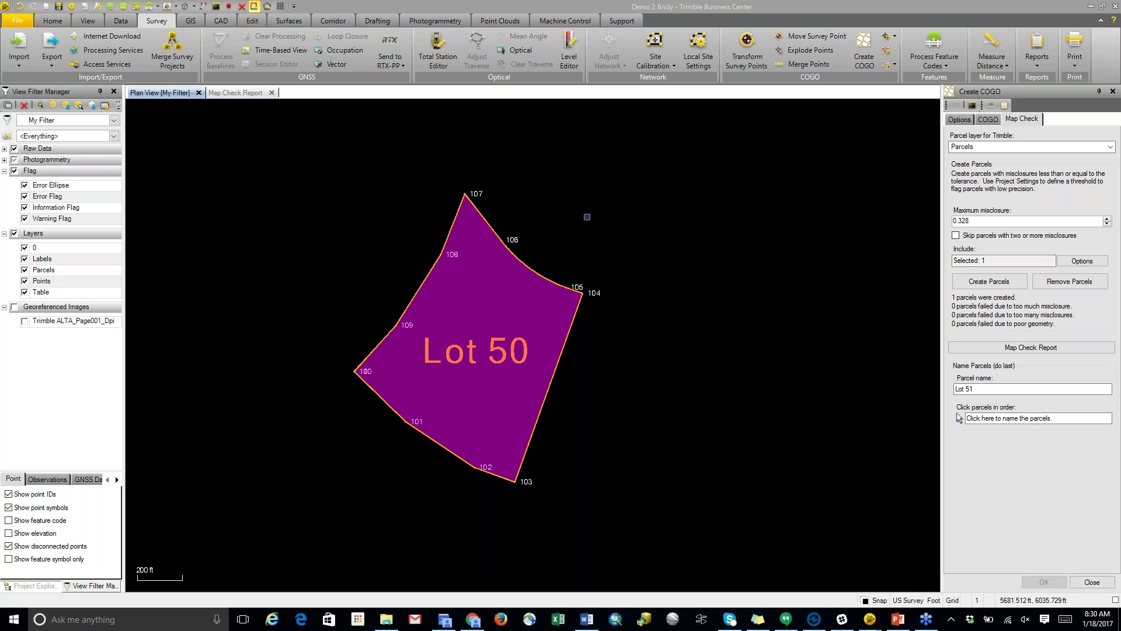
click(1006, 69)
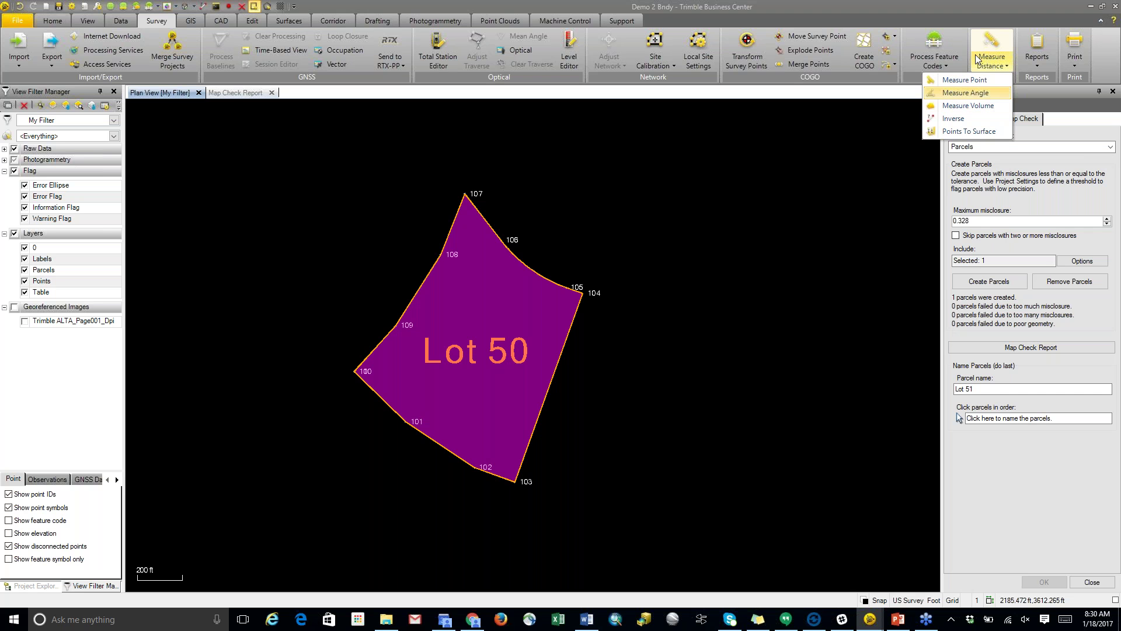
click(967, 2)
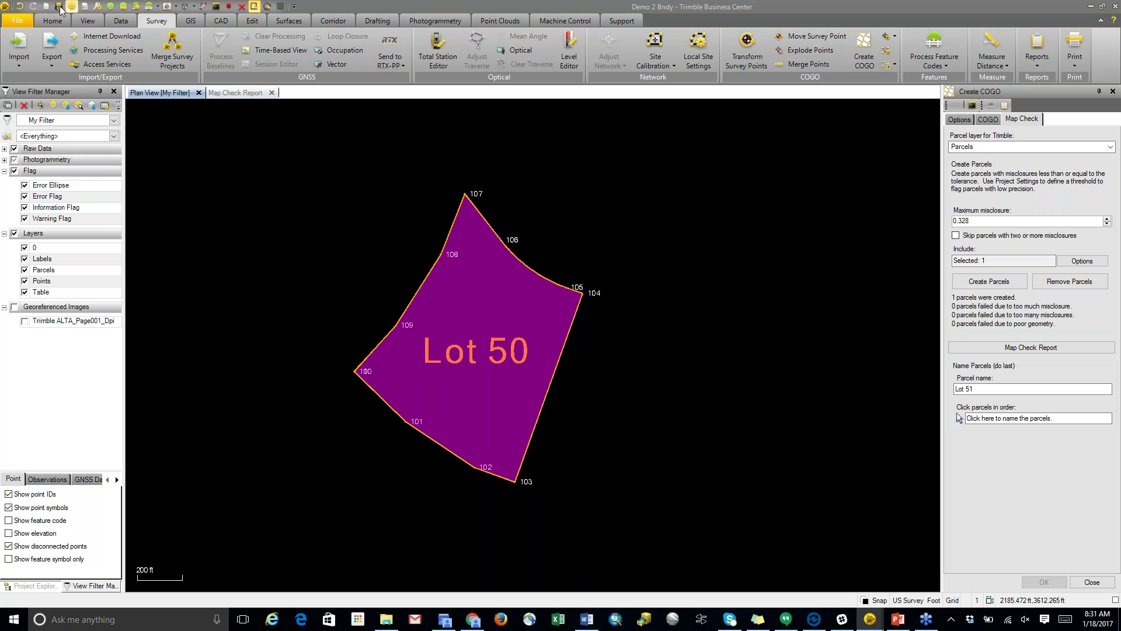
Step: Undo the Lot 50 naming and the creation of the boundary parcel
click(22, 7)
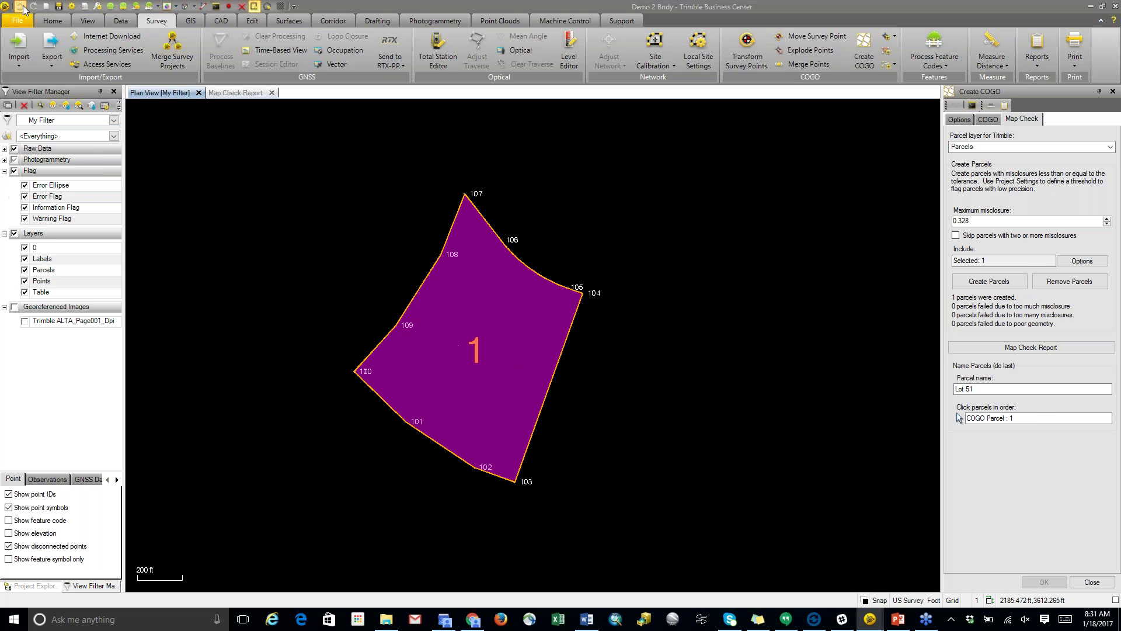
click(21, 7)
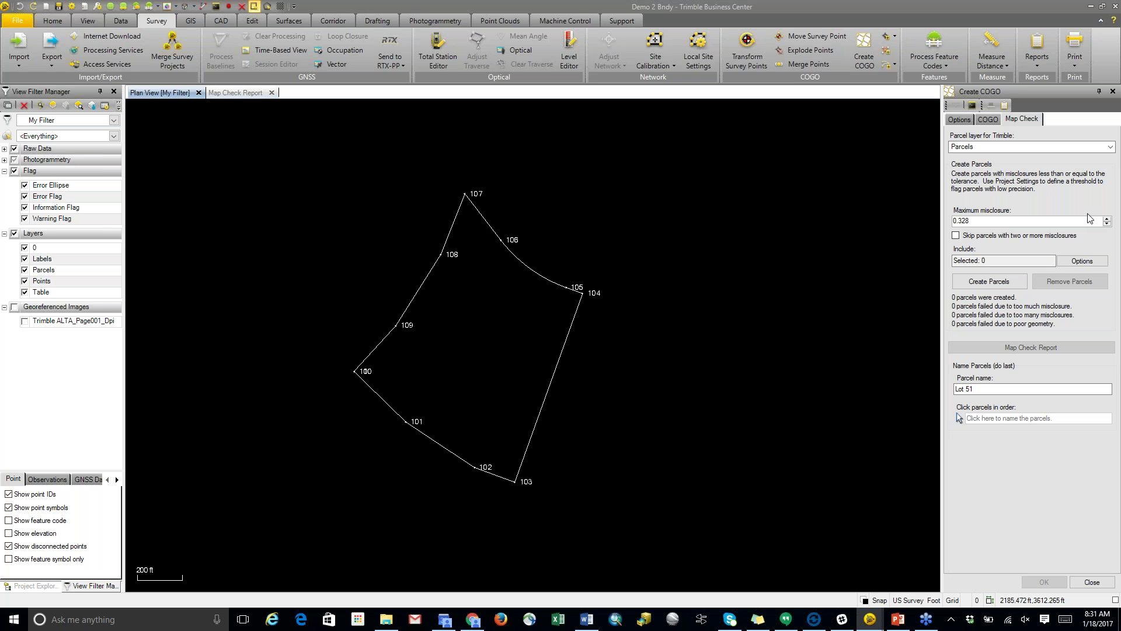
Step: Include the closed COGO boundary through points 100 to 109 and create a parcel from it
click(980, 282)
click(978, 221)
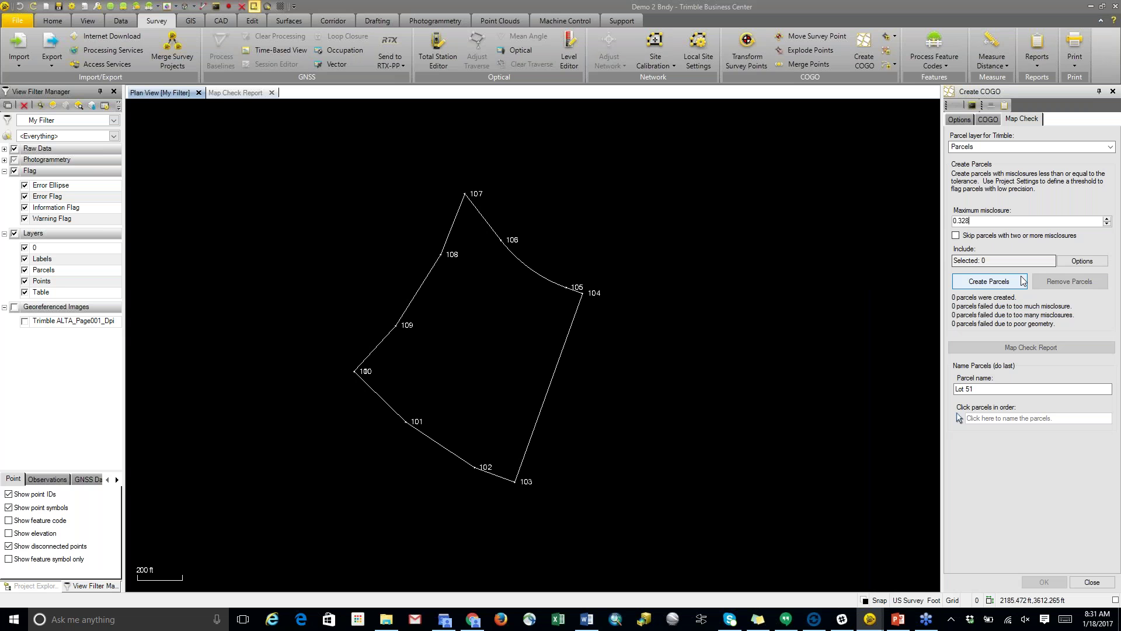
click(1080, 261)
click(606, 323)
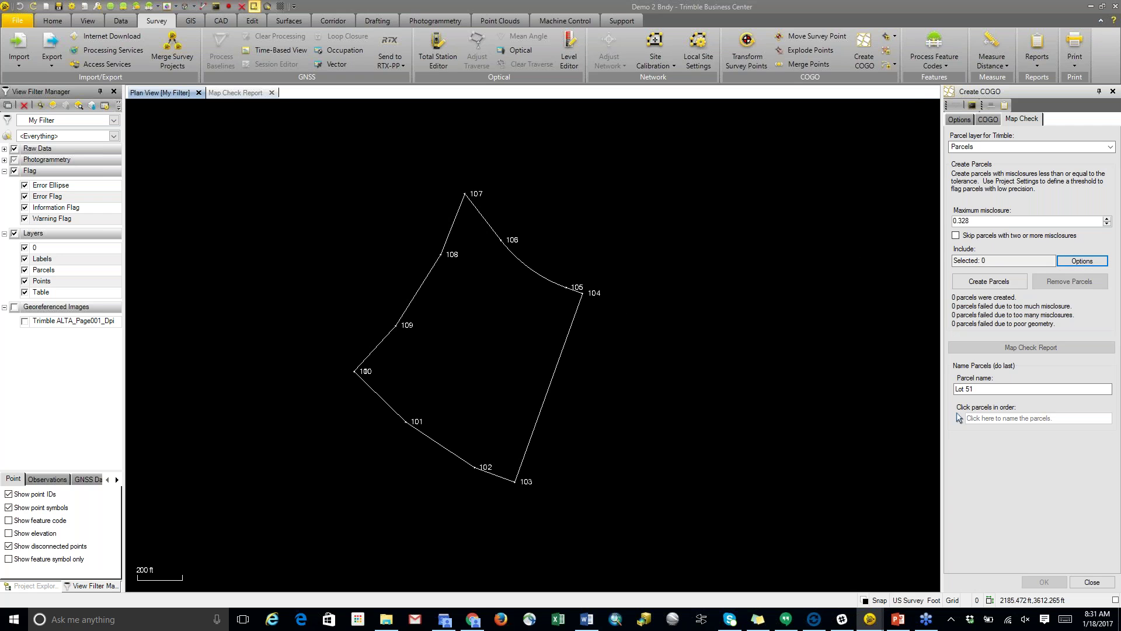
click(564, 339)
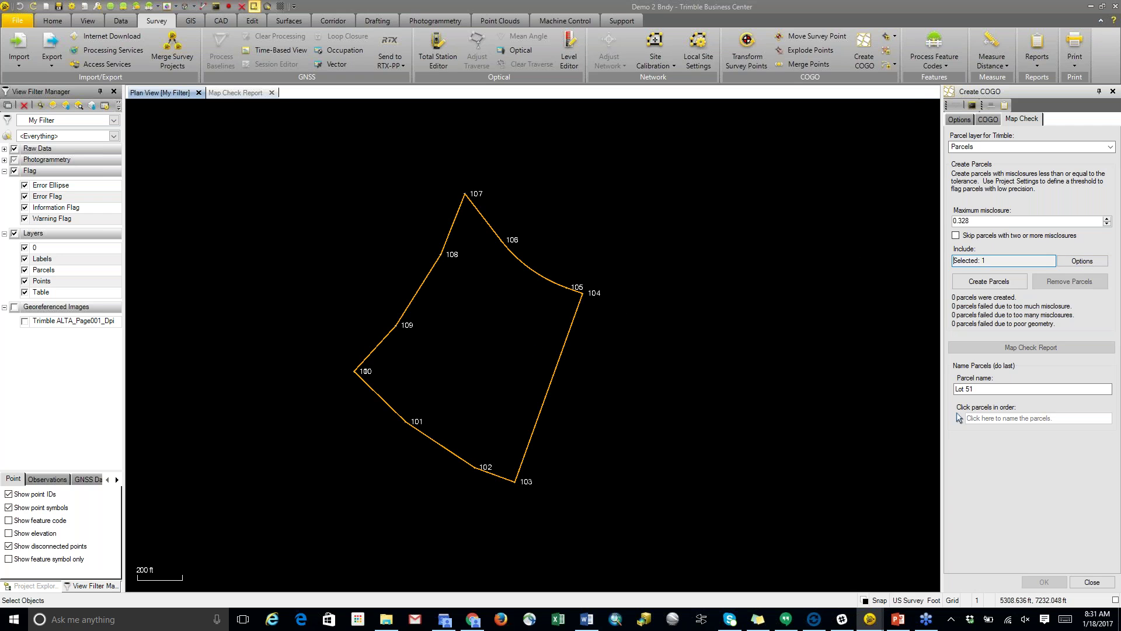
click(1015, 283)
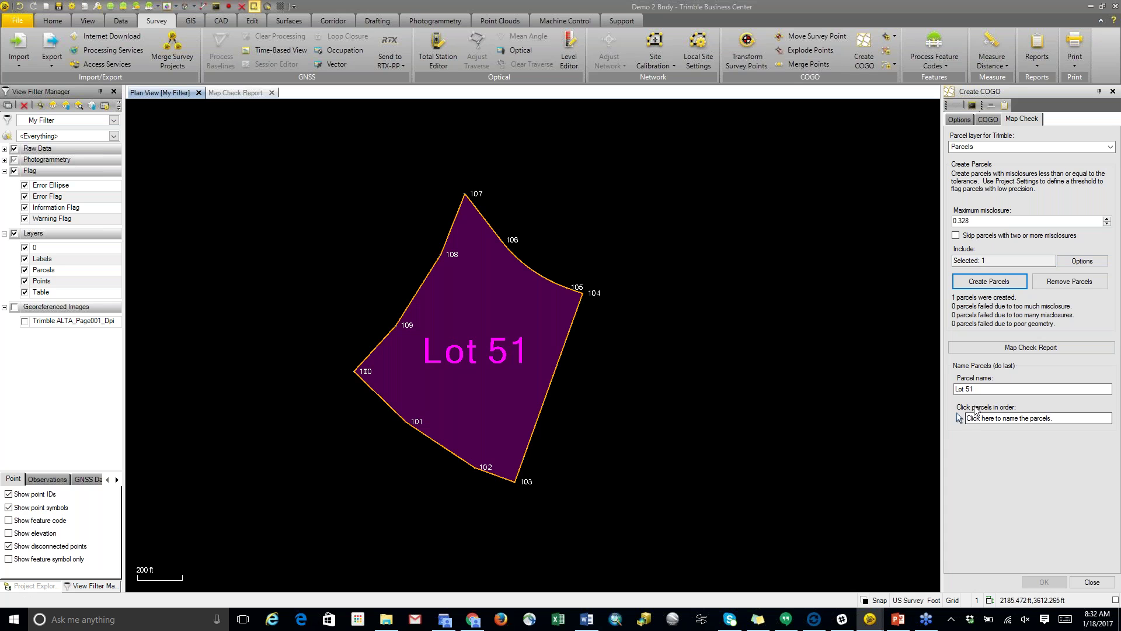
Step: Name the parcel enclosed by points 100 to 109 as Parcel 1
click(975, 389)
click(979, 389)
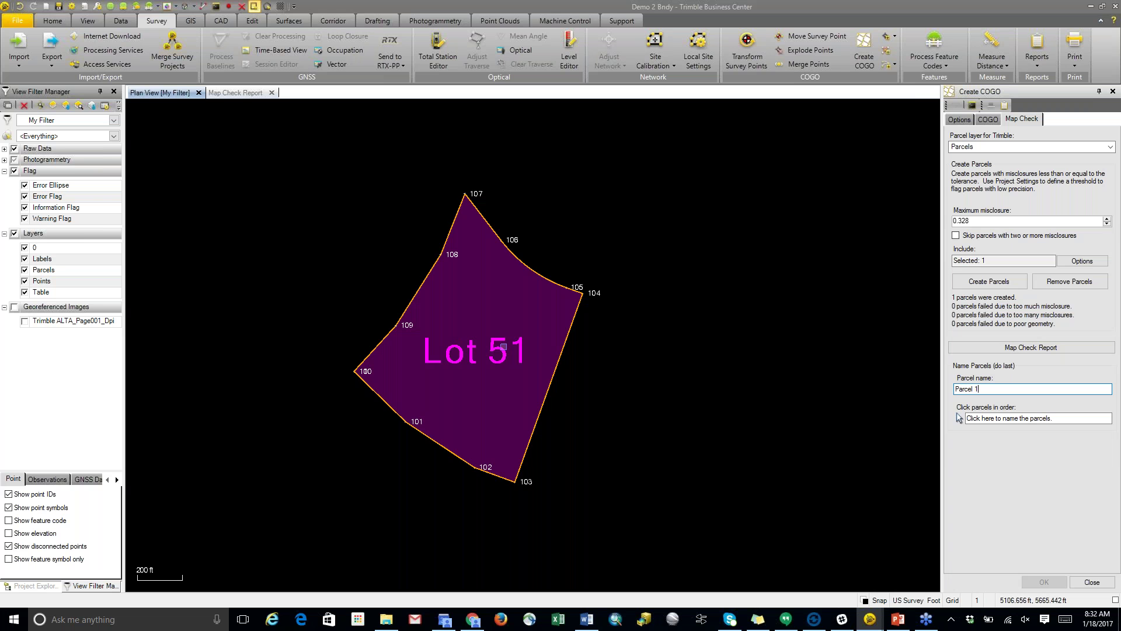
click(503, 346)
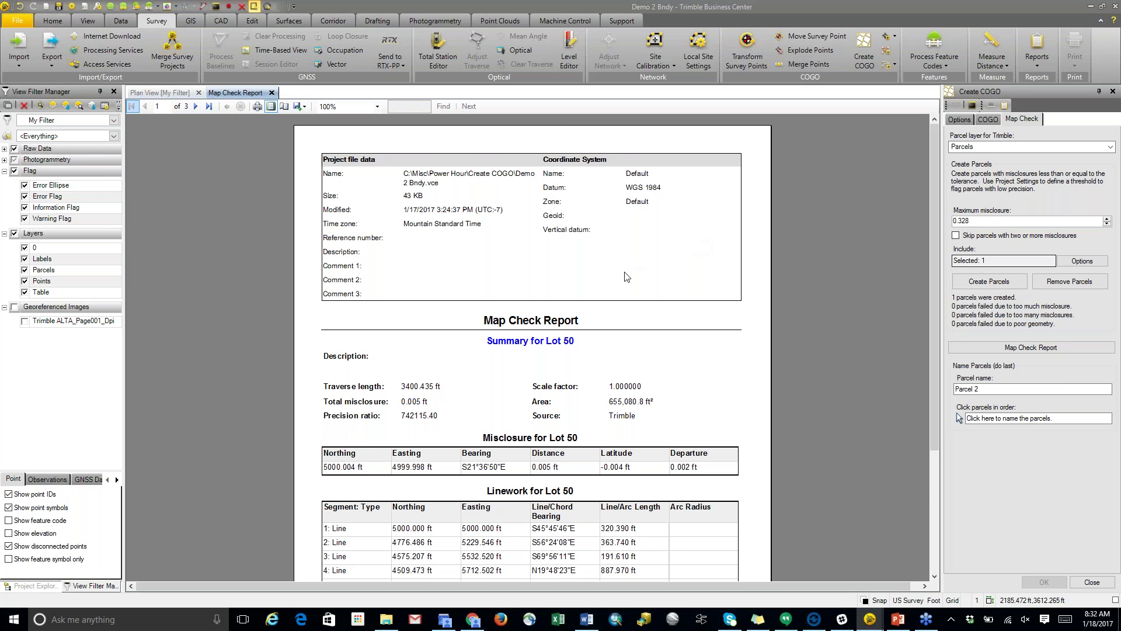
Step: Review the summary, misclosure, linework and layout for Lot 50 in the Map Check Report, and close the report
scroll(619, 390, down, 3)
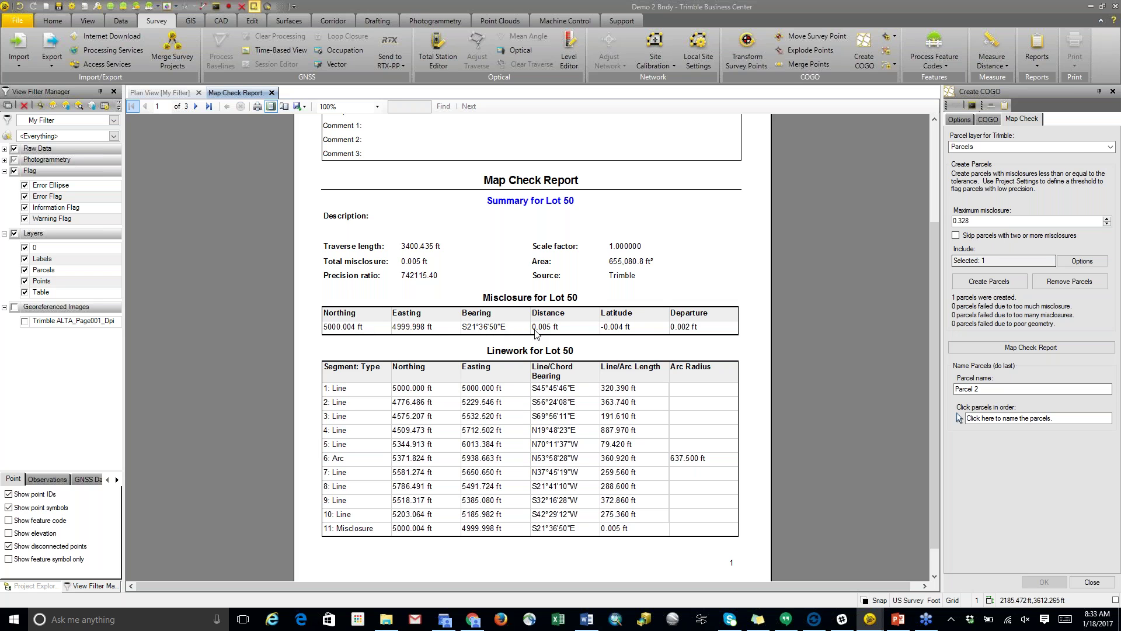
scroll(387, 408, down, 1)
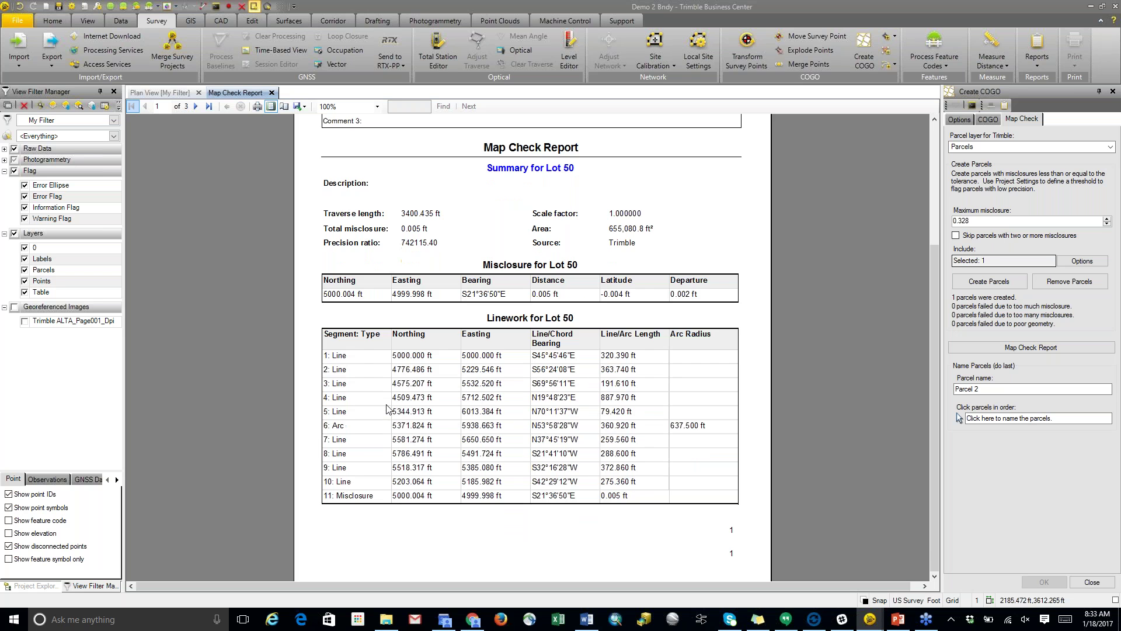
scroll(387, 408, down, 5)
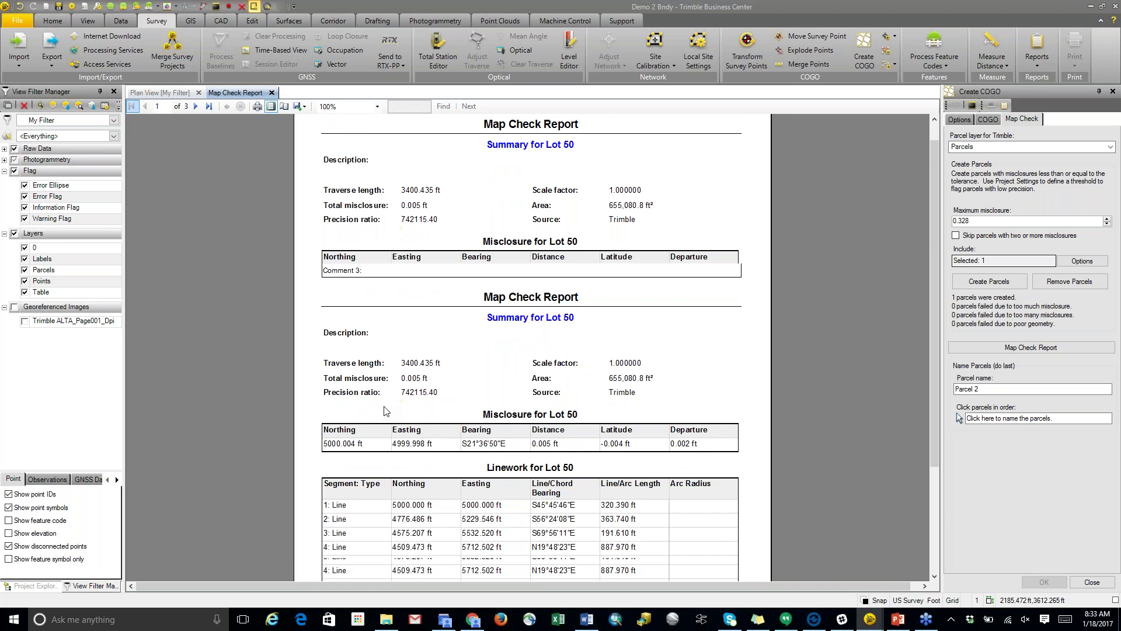
scroll(385, 409, up, 5)
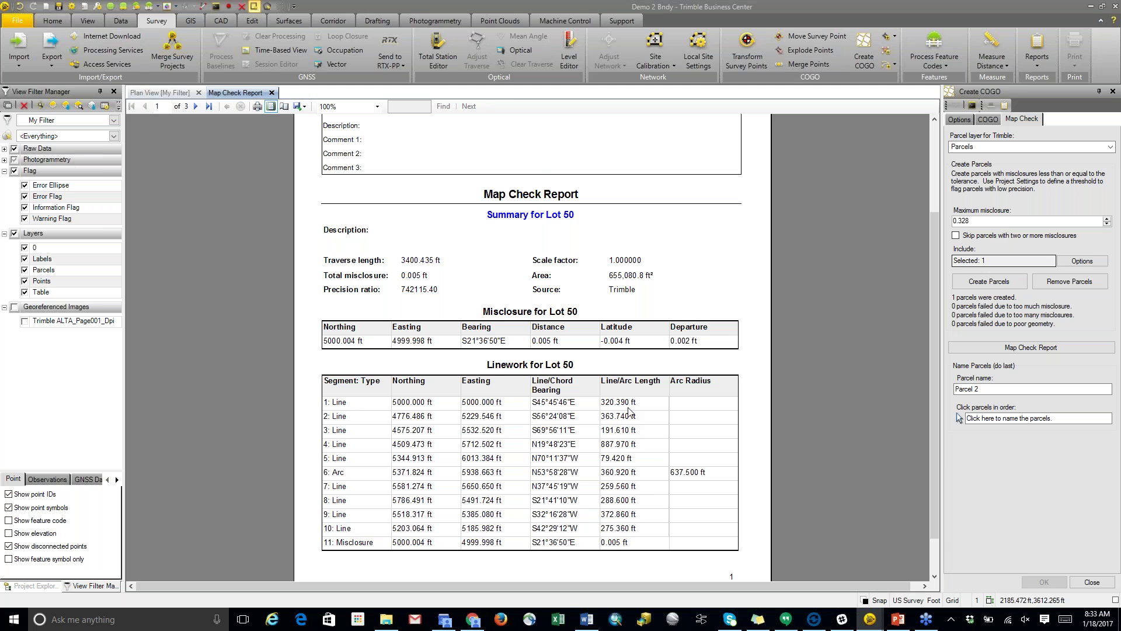
scroll(613, 465, down, 1)
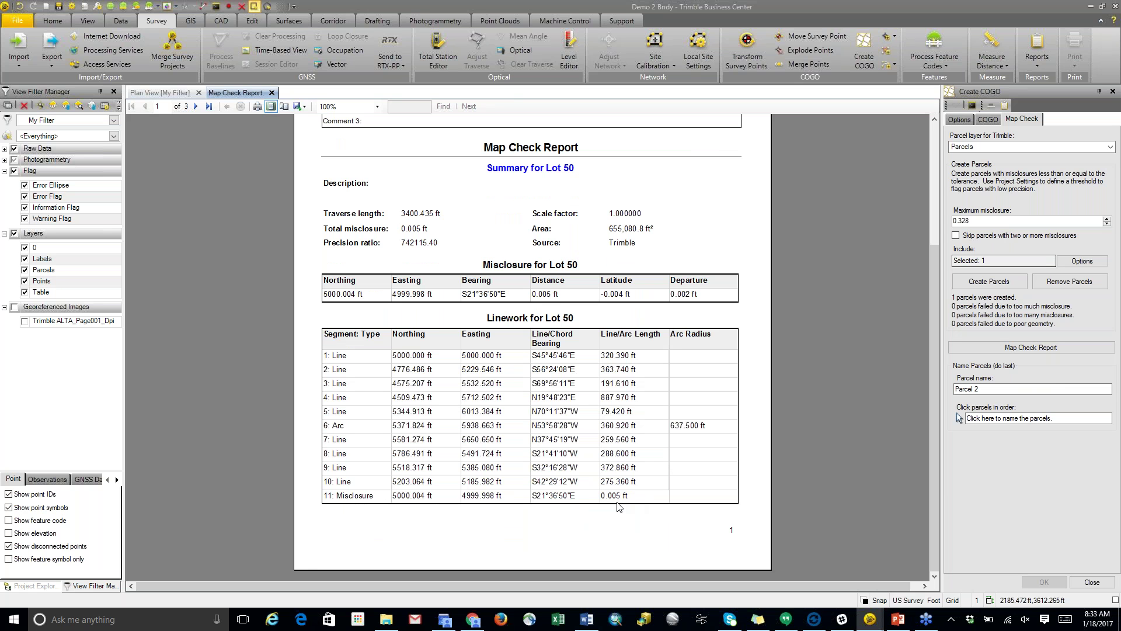
scroll(431, 506, down, 6)
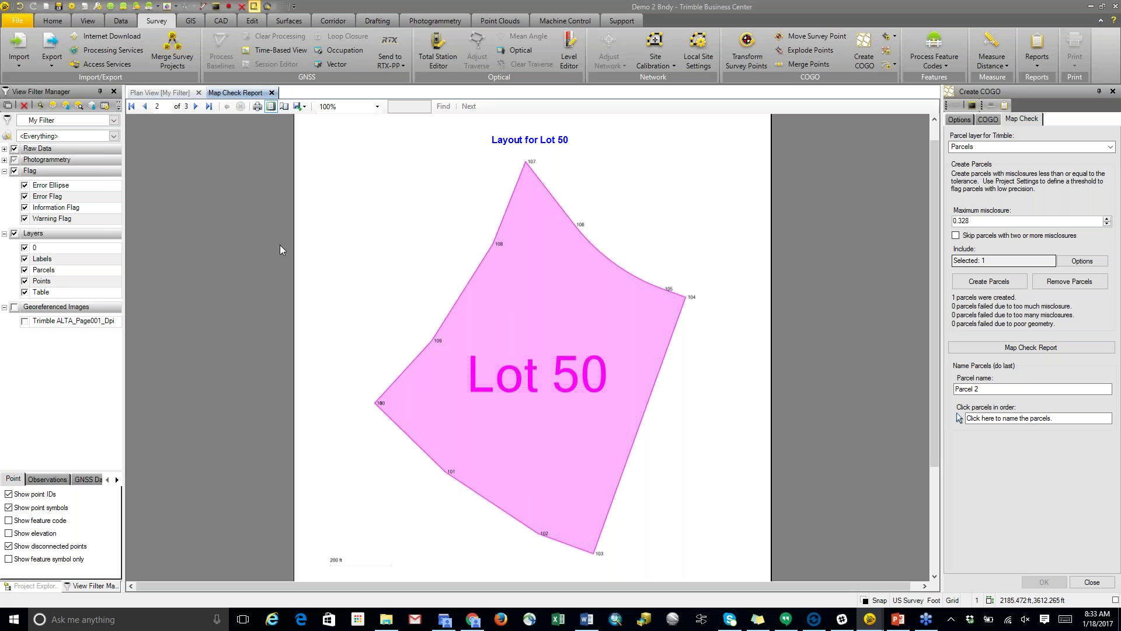
click(272, 92)
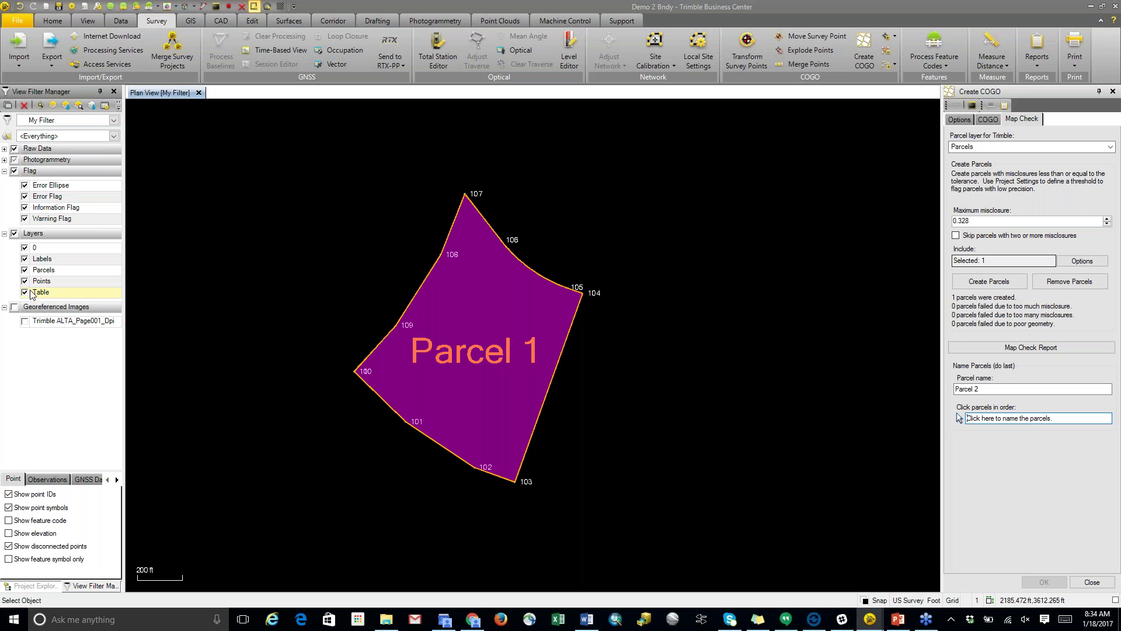
Step: Hide the Parcels layer and check the font, justification and height settings of the Standard text style
click(25, 270)
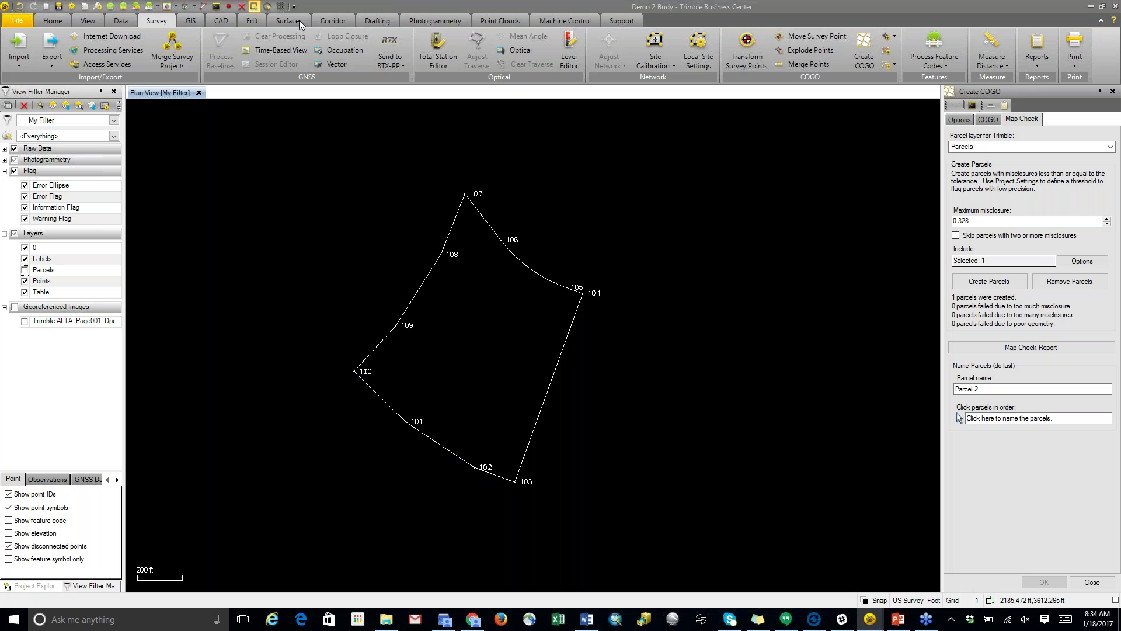
click(377, 21)
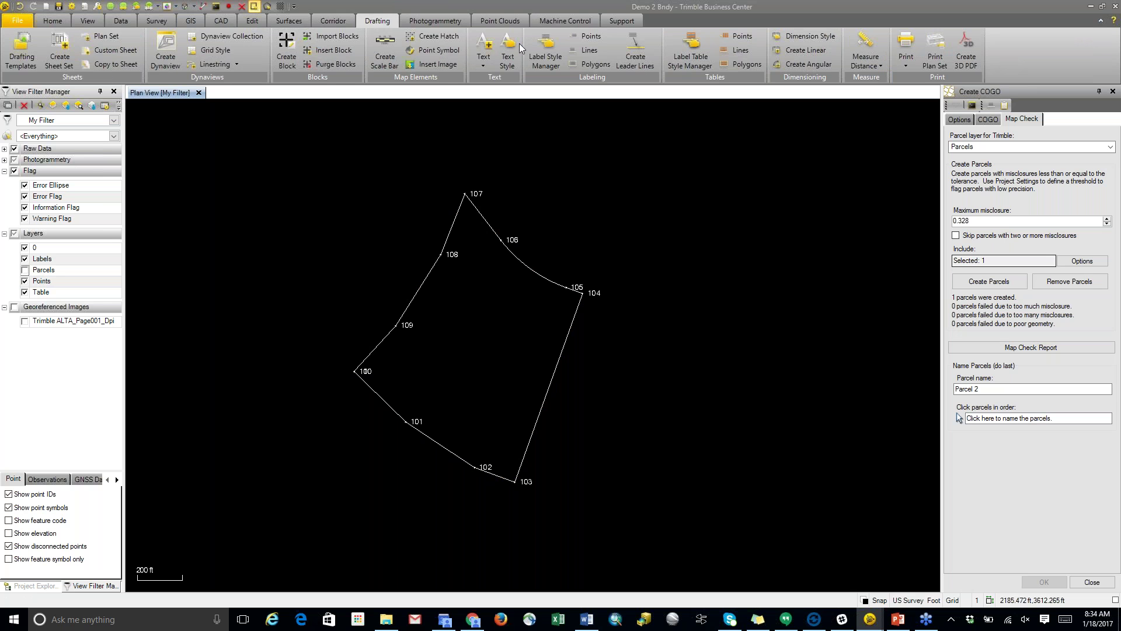
click(503, 47)
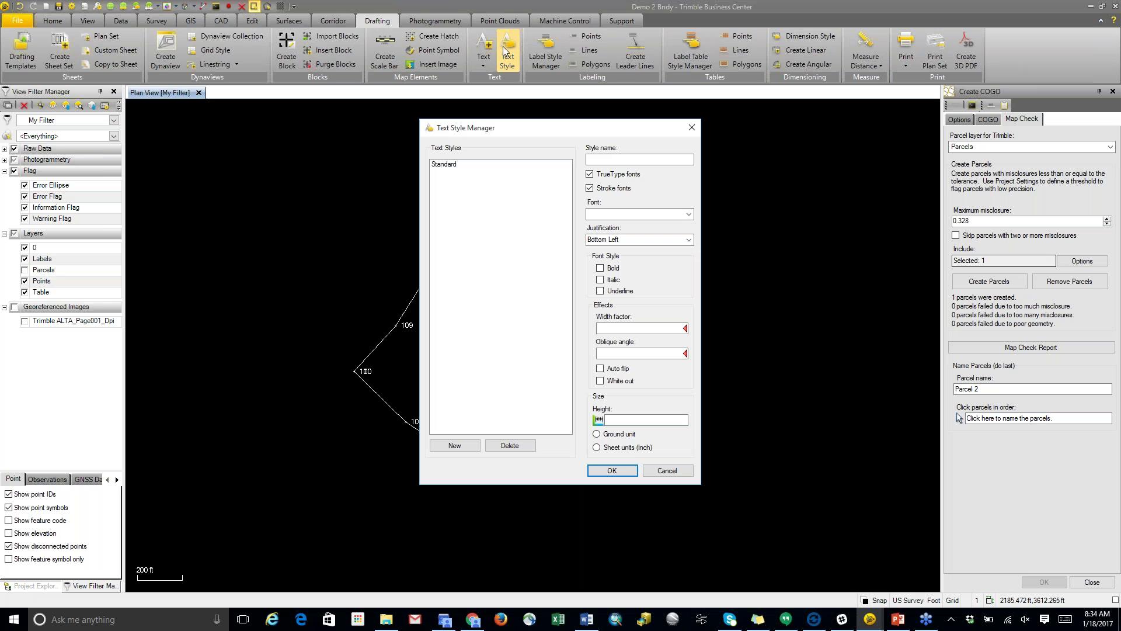
click(448, 167)
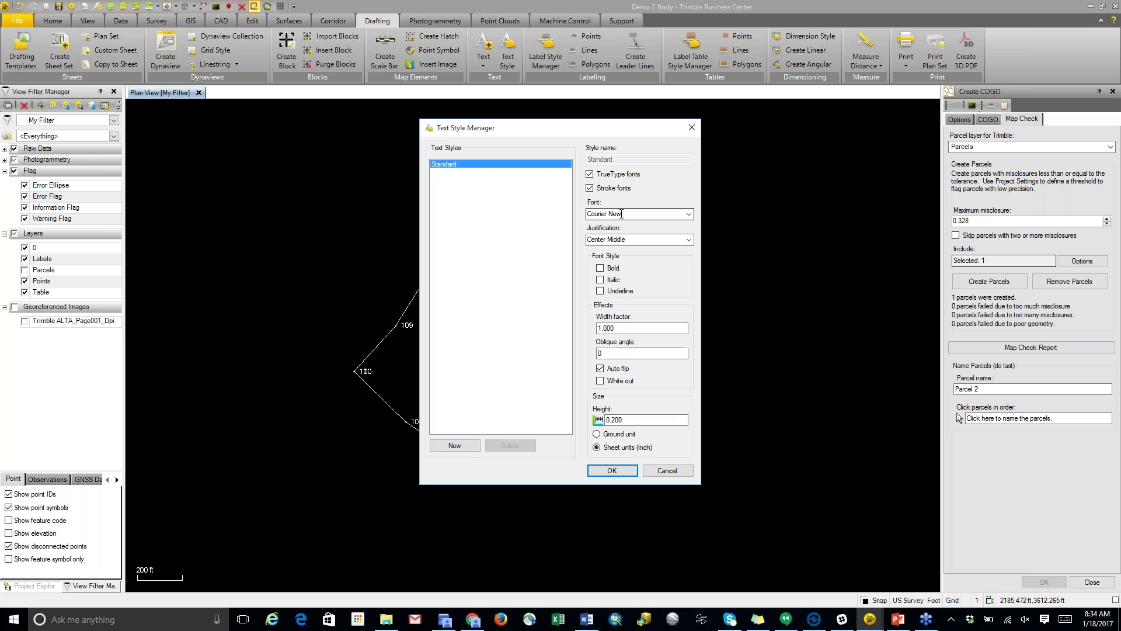
click(613, 473)
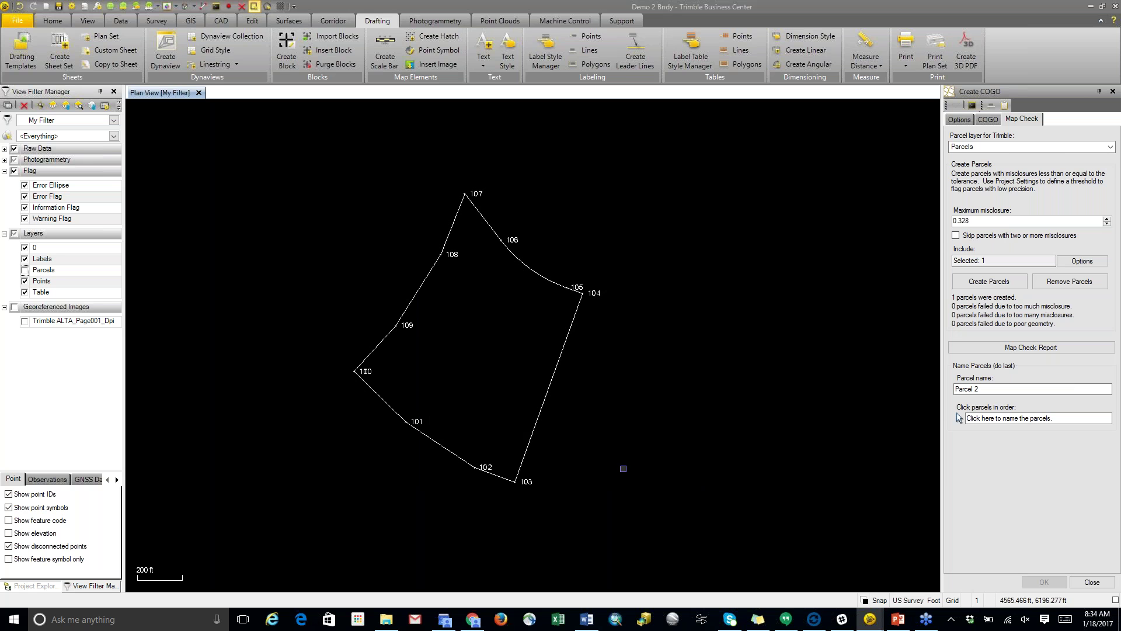
Step: Check the layer, text style, gap and label properties of the Standard line label style
click(558, 69)
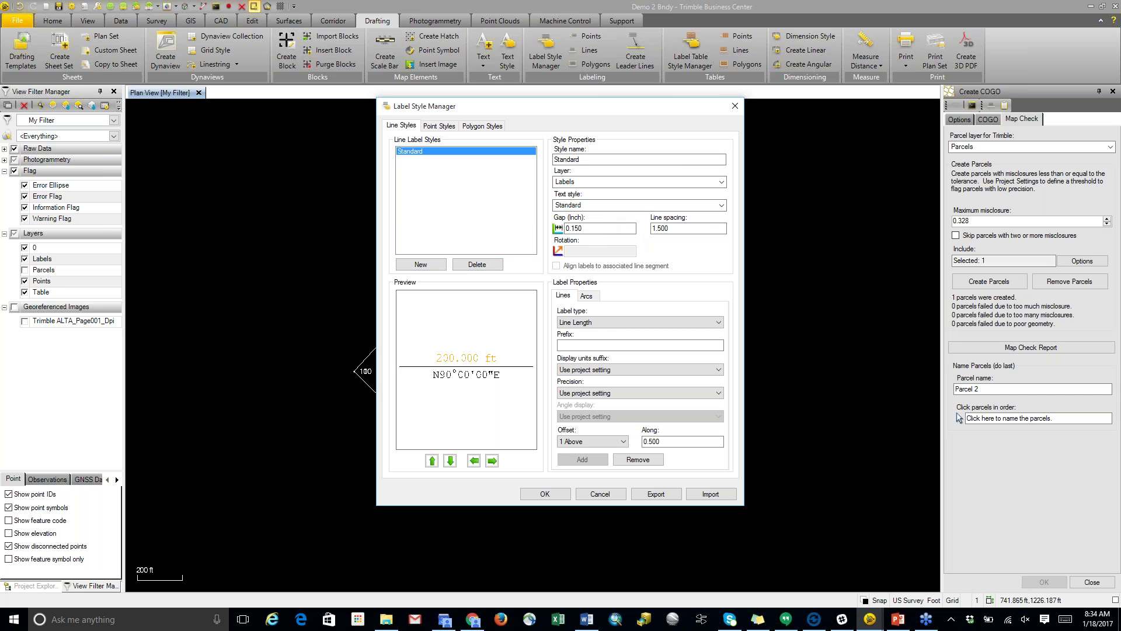
click(581, 229)
click(545, 494)
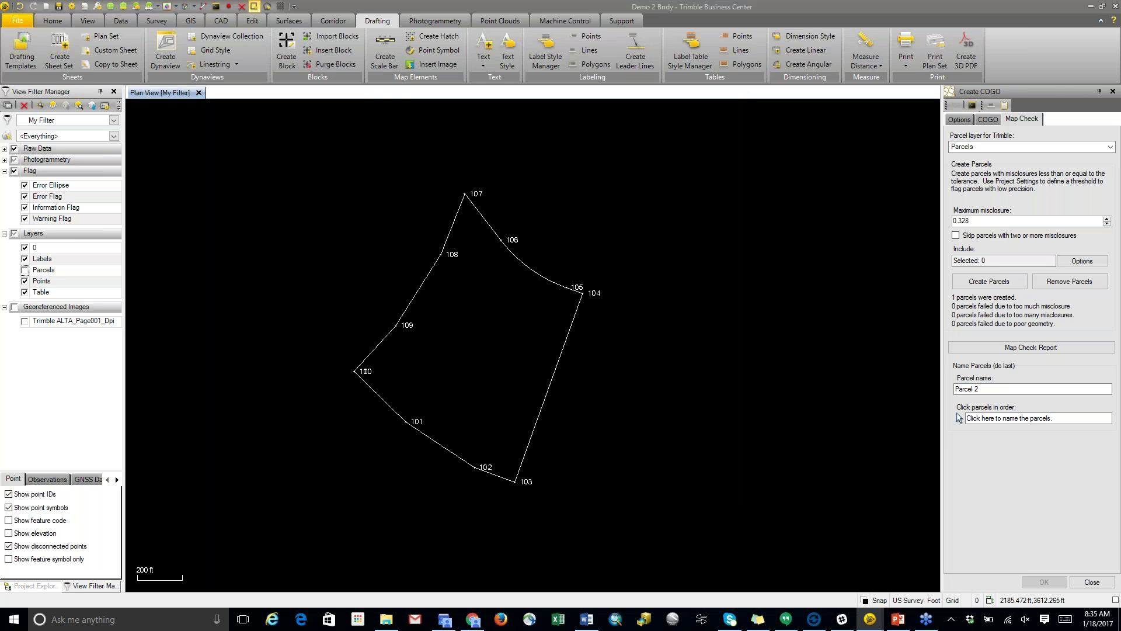
Step: Label all boundary lines and arcs on the Labels layer using the Standard line label style
click(598, 53)
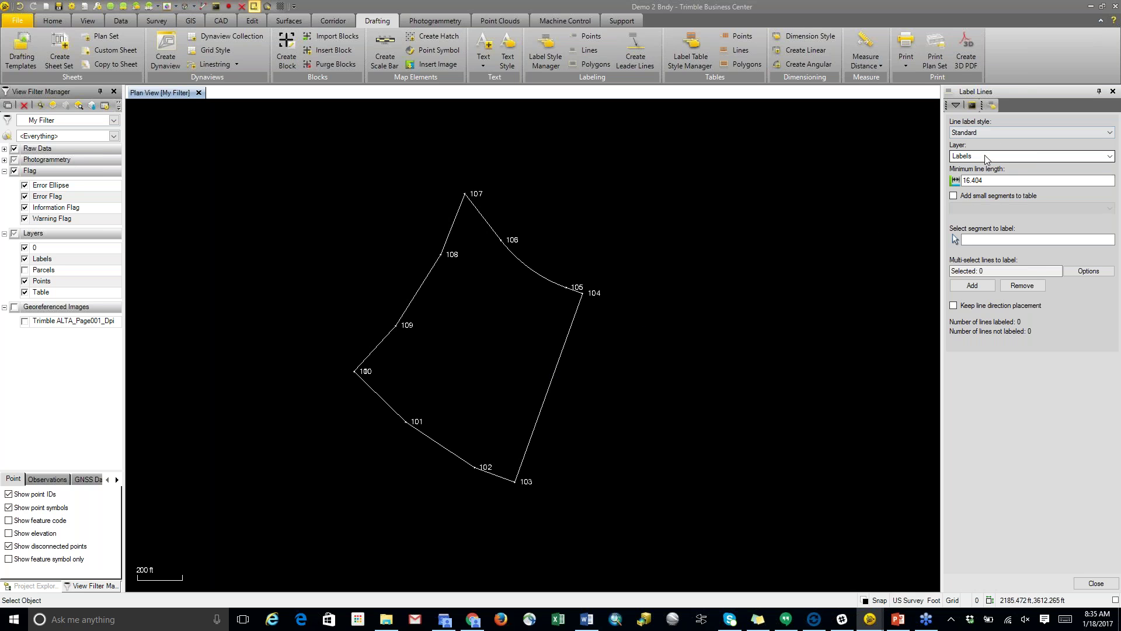
click(982, 242)
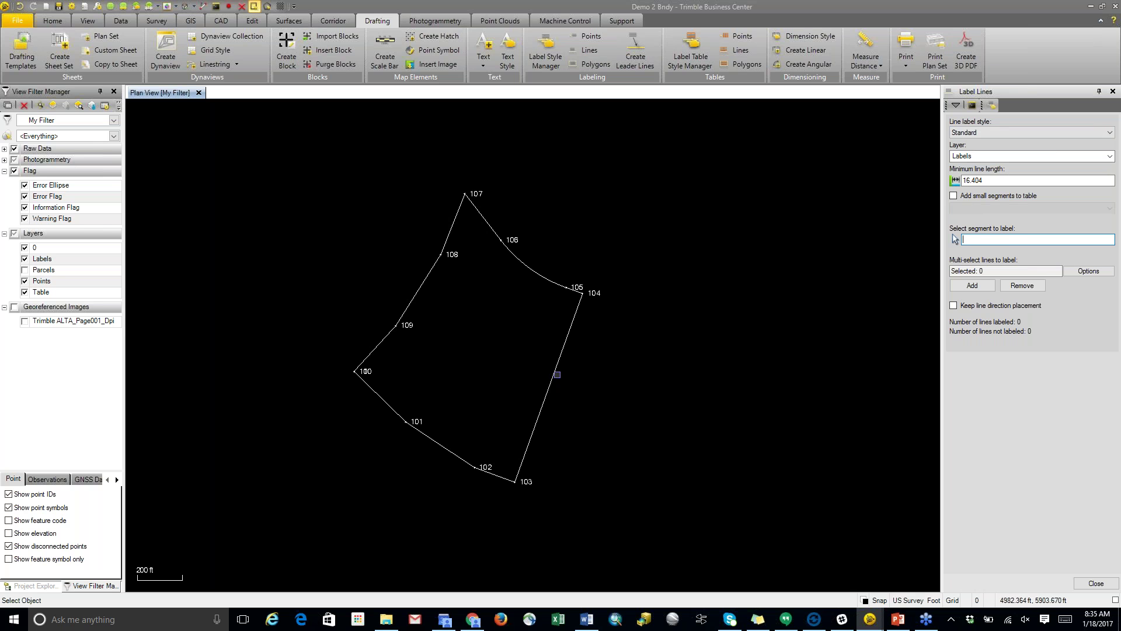
click(556, 371)
click(1088, 271)
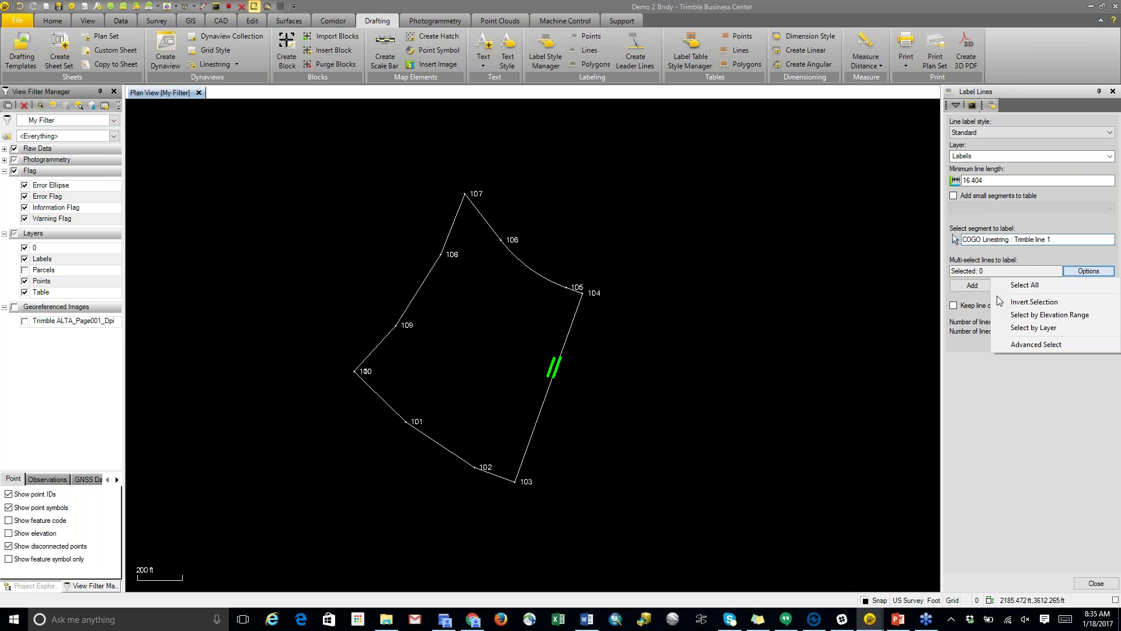
click(1023, 285)
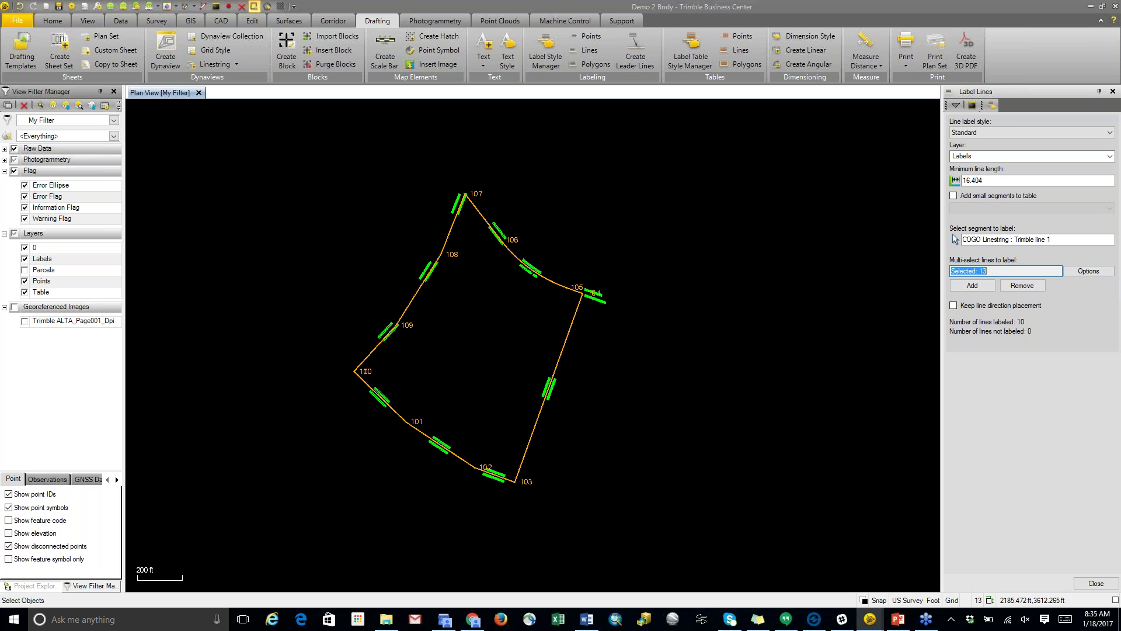
scroll(540, 317, up, 6)
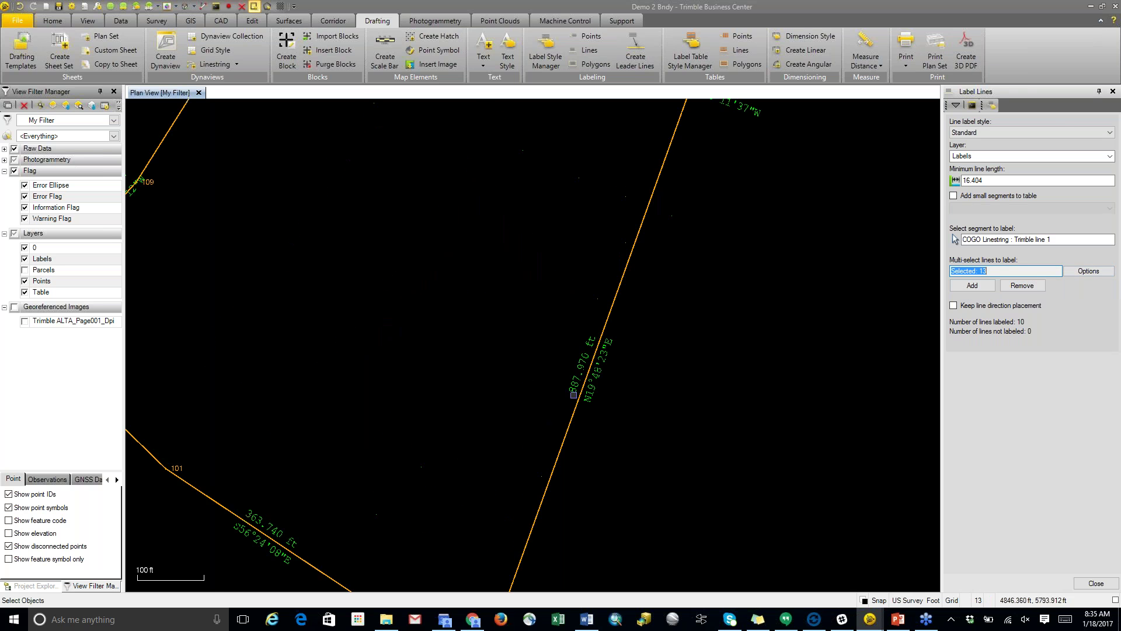
scroll(591, 375, up, 1)
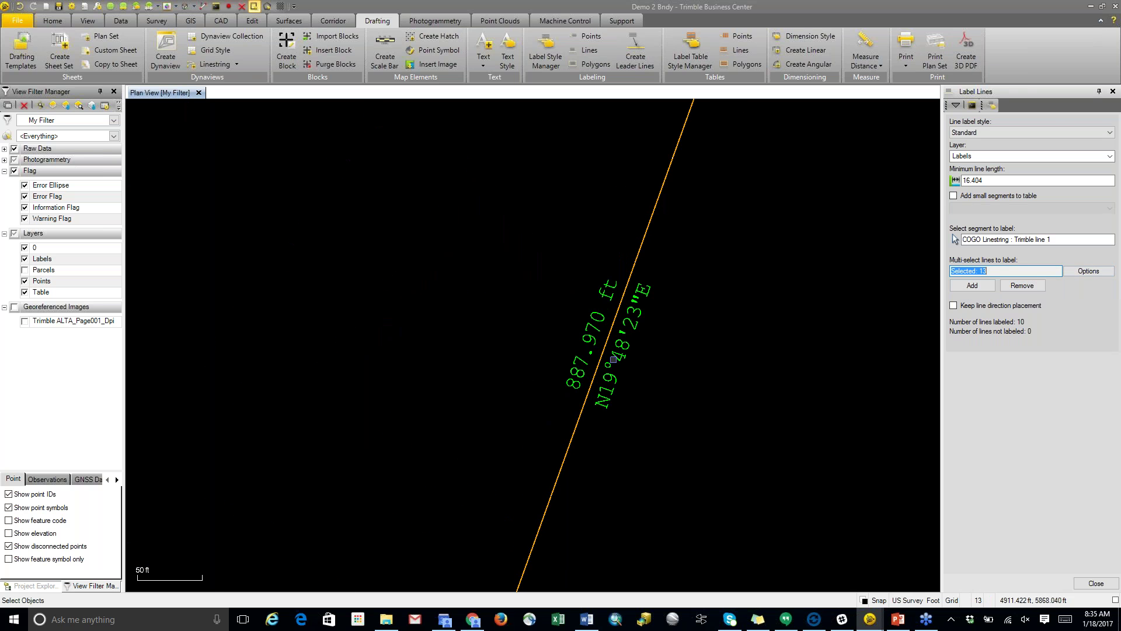
click(1096, 584)
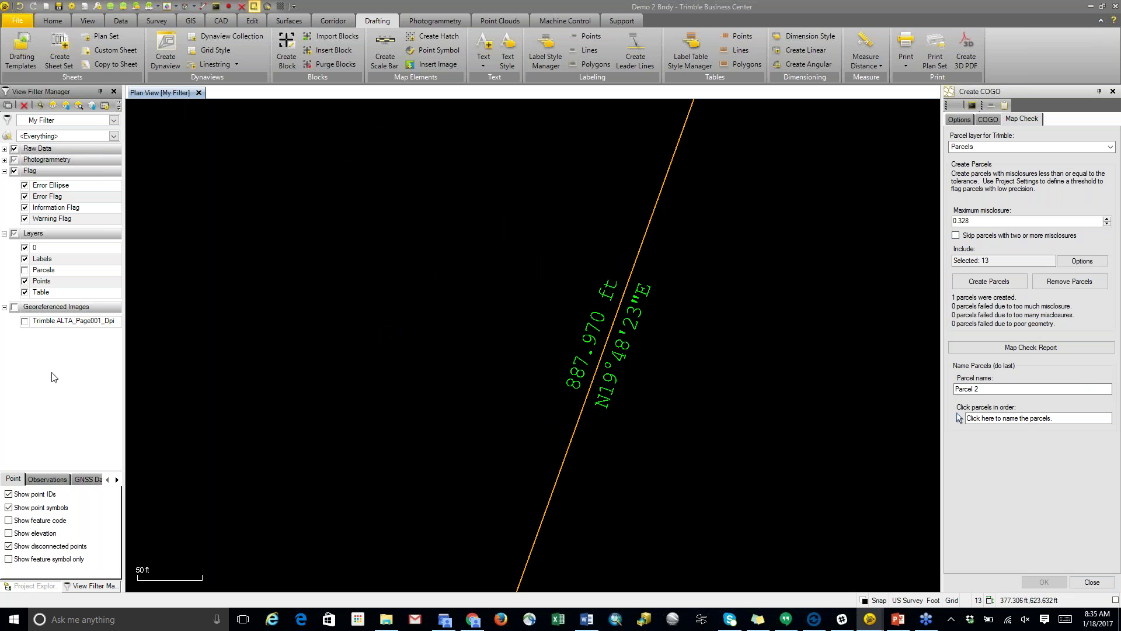
Step: Swap the sides of the labels on the line between points 103 and 104, and flip its bearing label
click(618, 352)
right_click(618, 353)
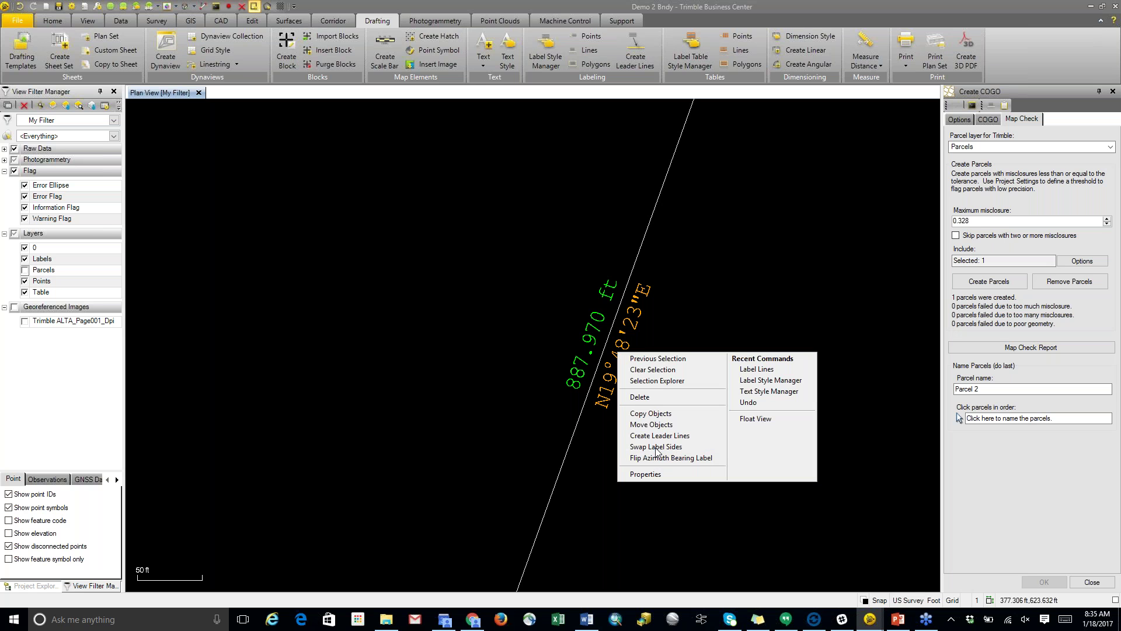
click(656, 447)
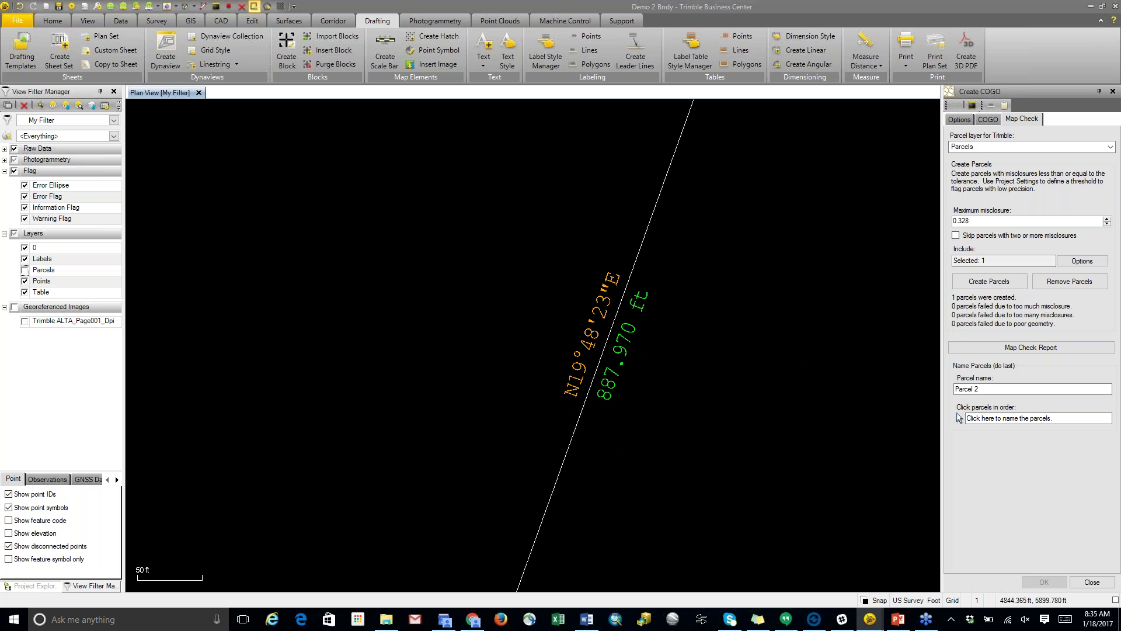
right_click(592, 334)
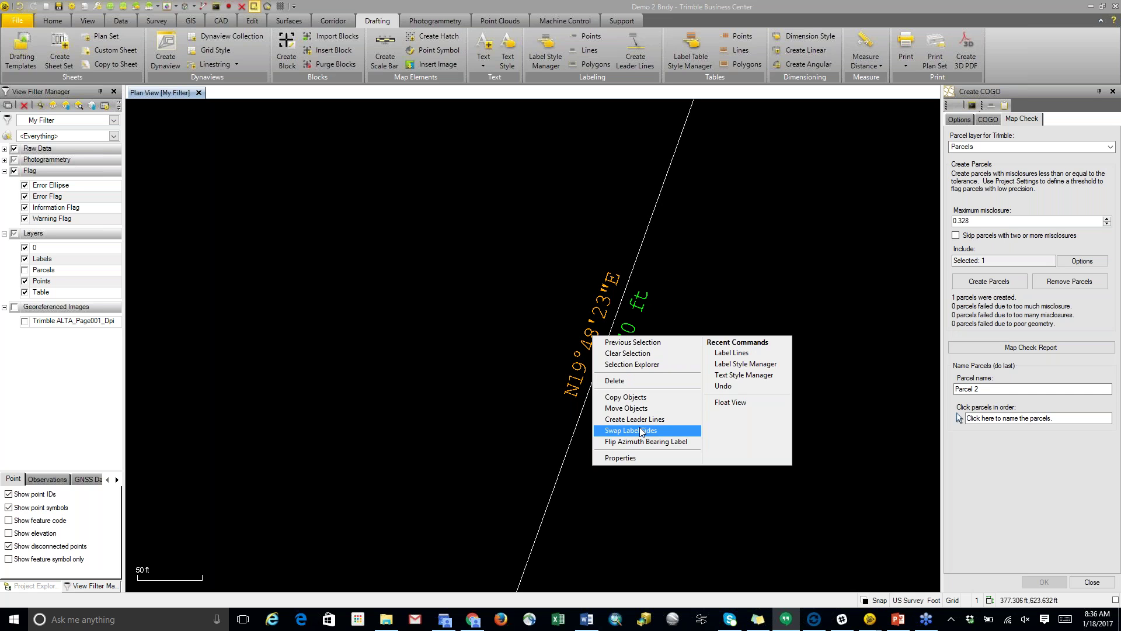
click(642, 441)
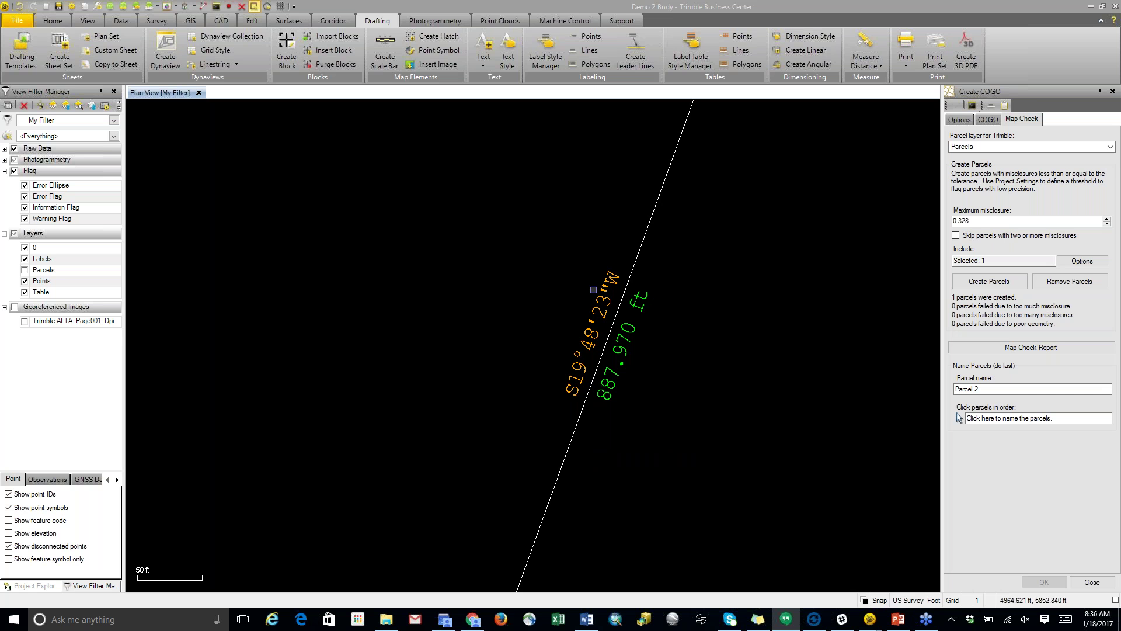
scroll(663, 336, down, 1)
right_click(625, 344)
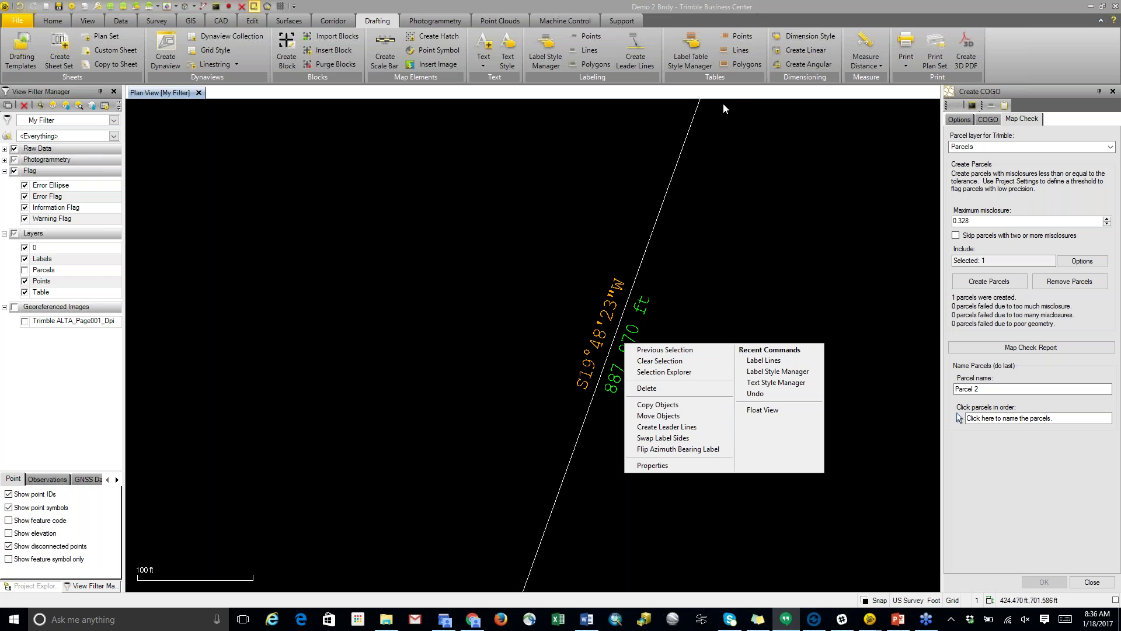
click(697, 214)
click(716, 243)
Step: Open the Label Table Style Manager and examine the available column fields of the Standard (Curve) label table style
scroll(707, 255, down, 4)
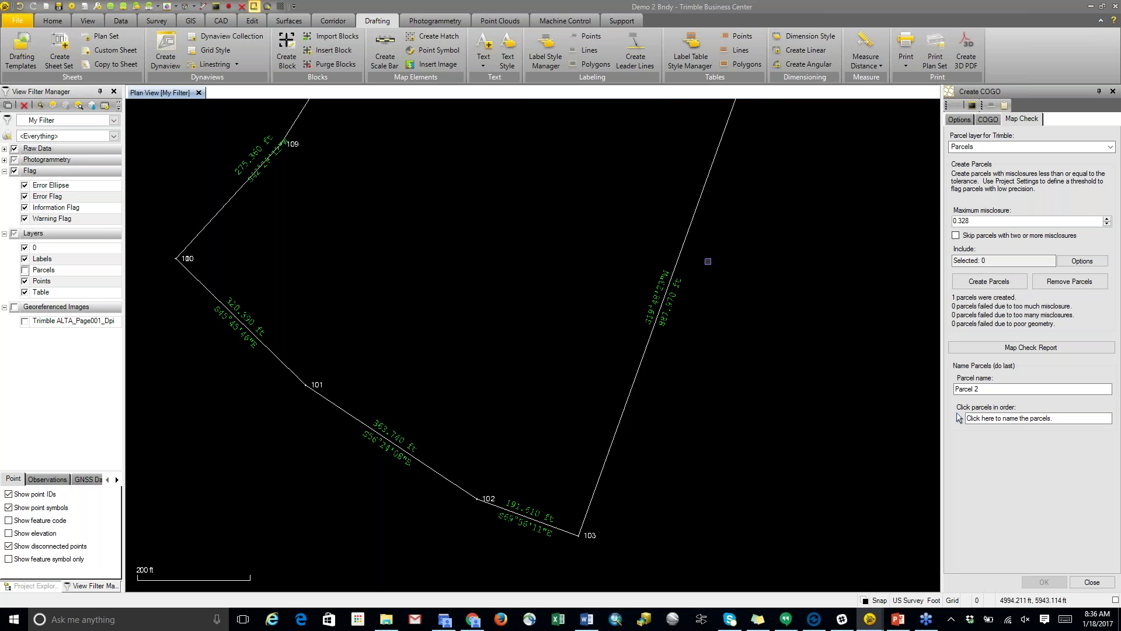
scroll(703, 259, down, 1)
middle_drag(651, 206, 495, 336)
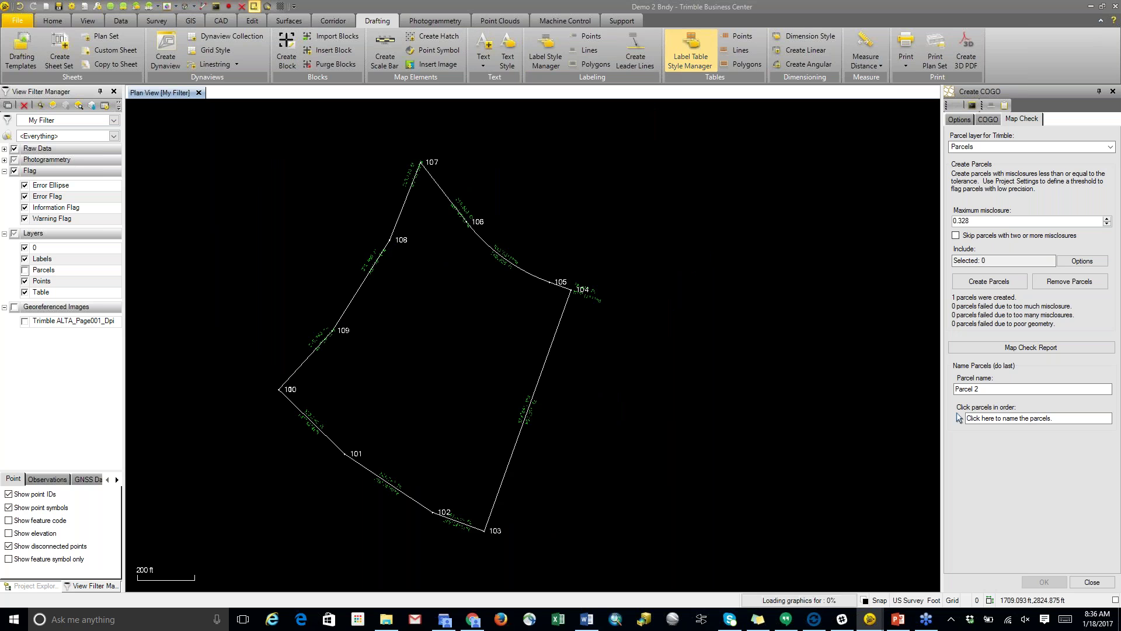
click(685, 75)
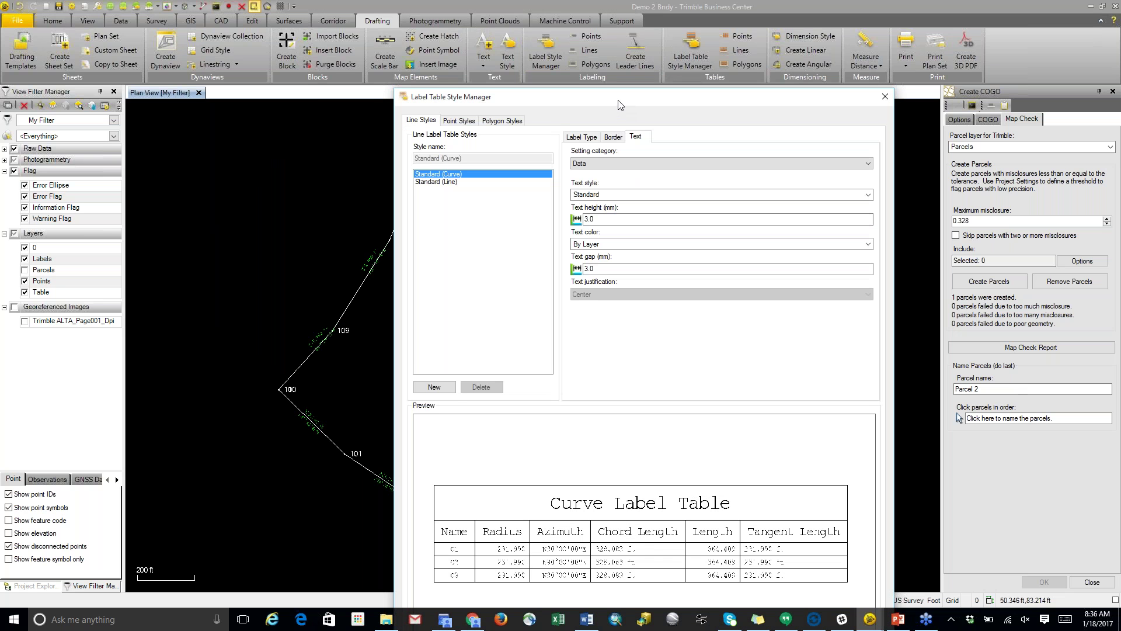
drag(624, 96, 605, 62)
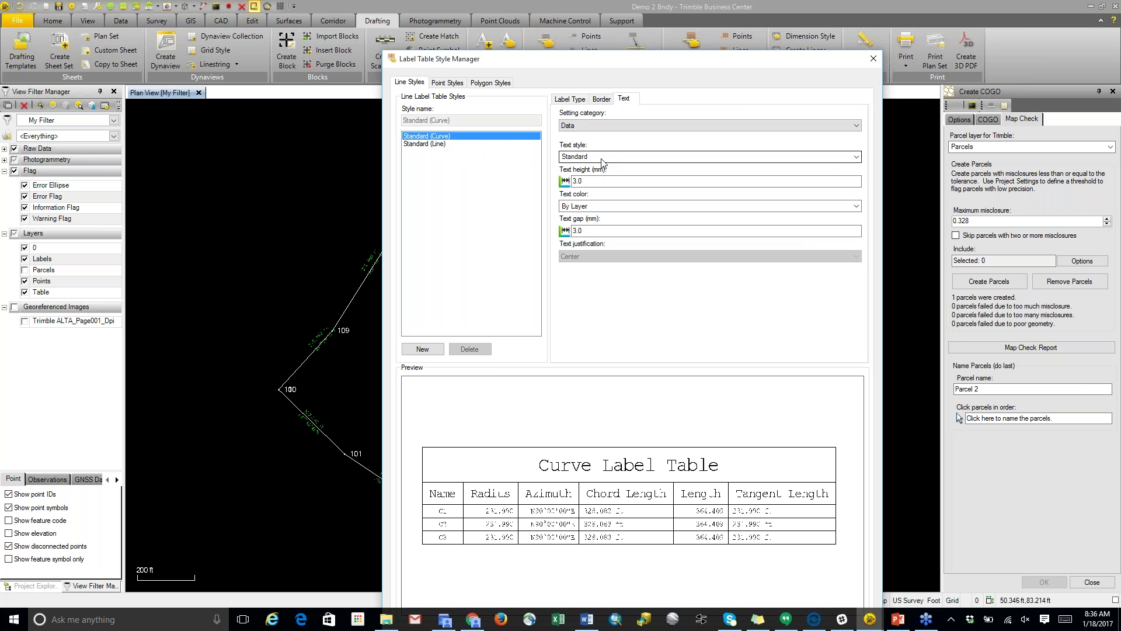
click(578, 100)
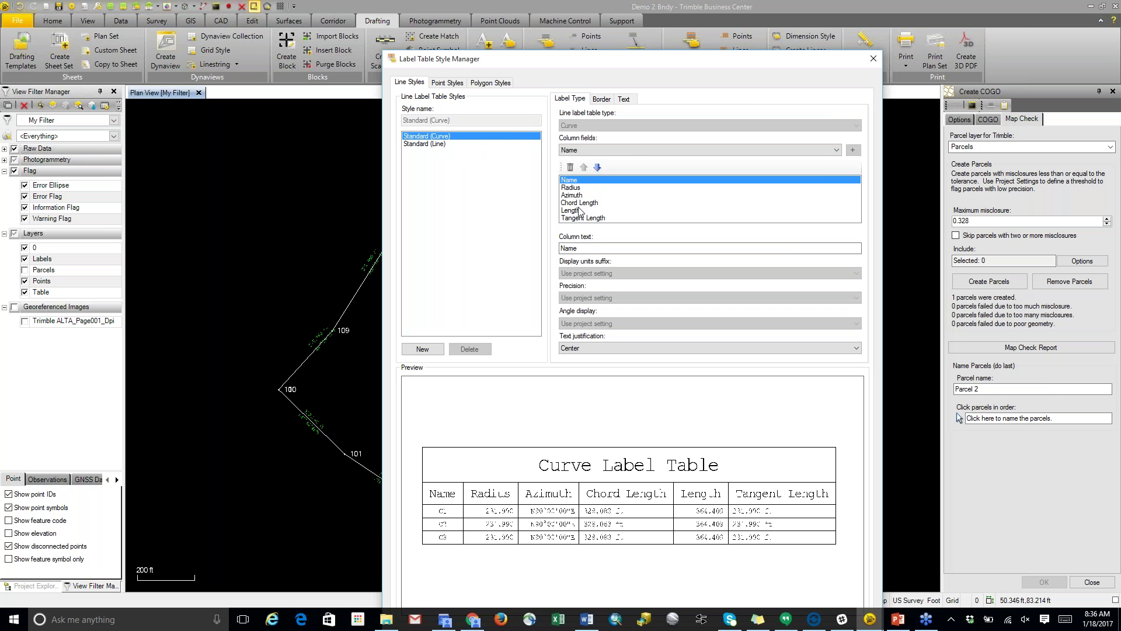
click(837, 151)
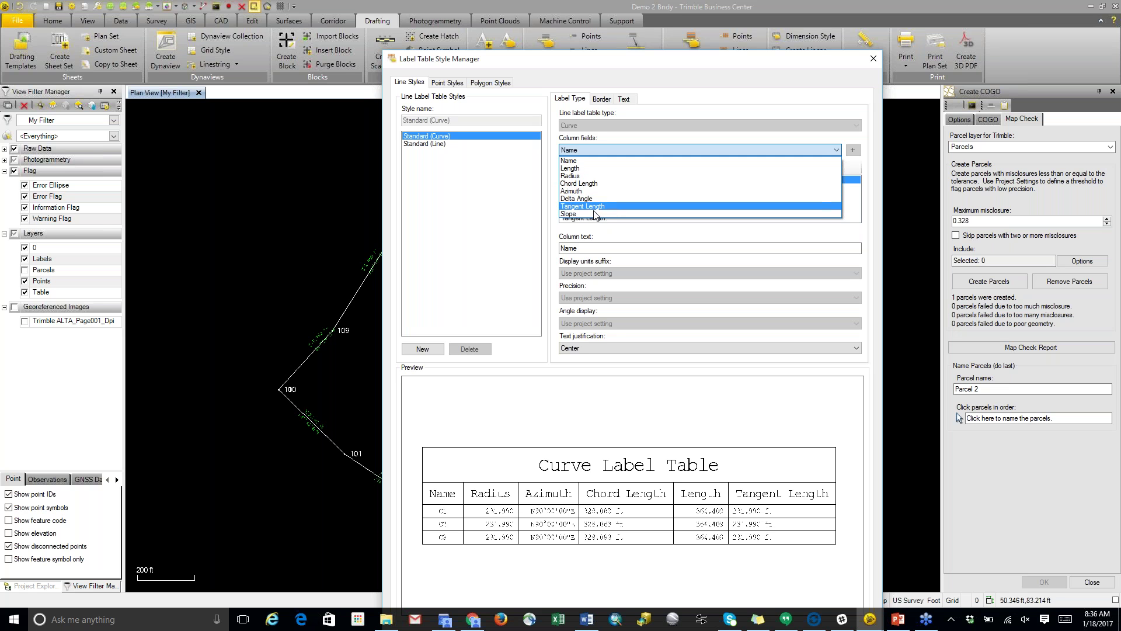
click(682, 85)
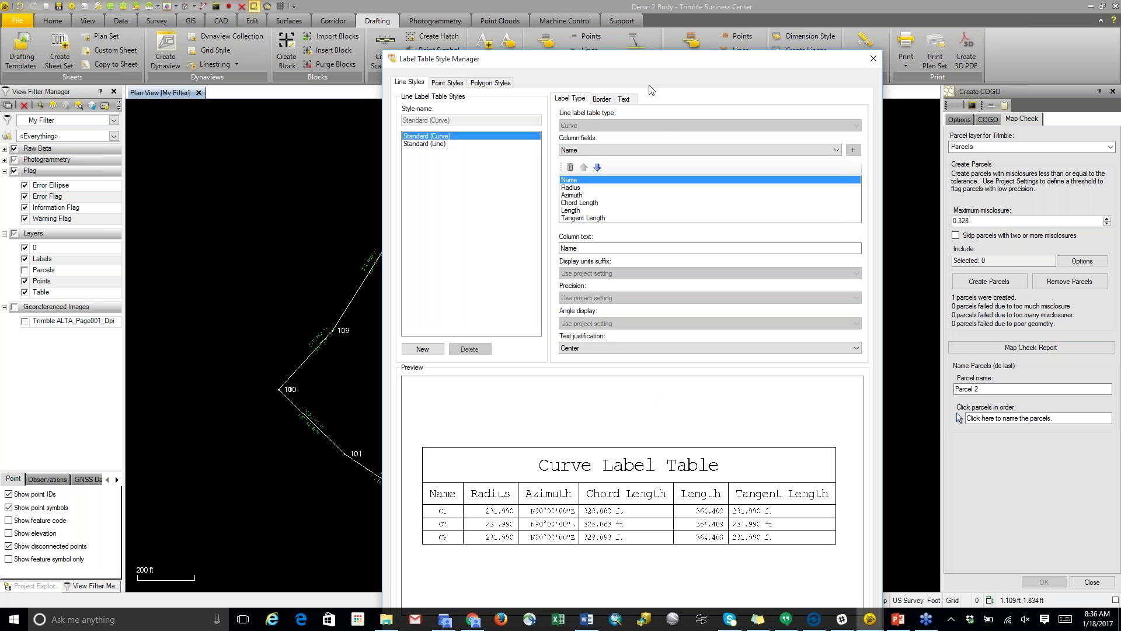
Step: Examine the border and text settings of the Standard (Curve) label table style, and close the style manager
click(608, 100)
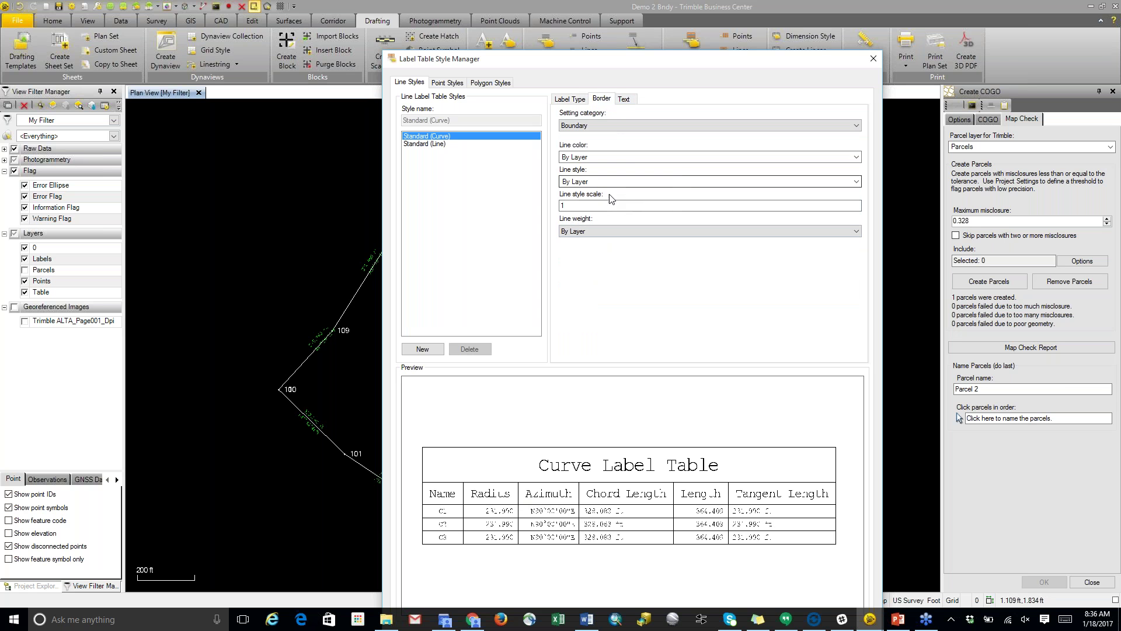
click(626, 99)
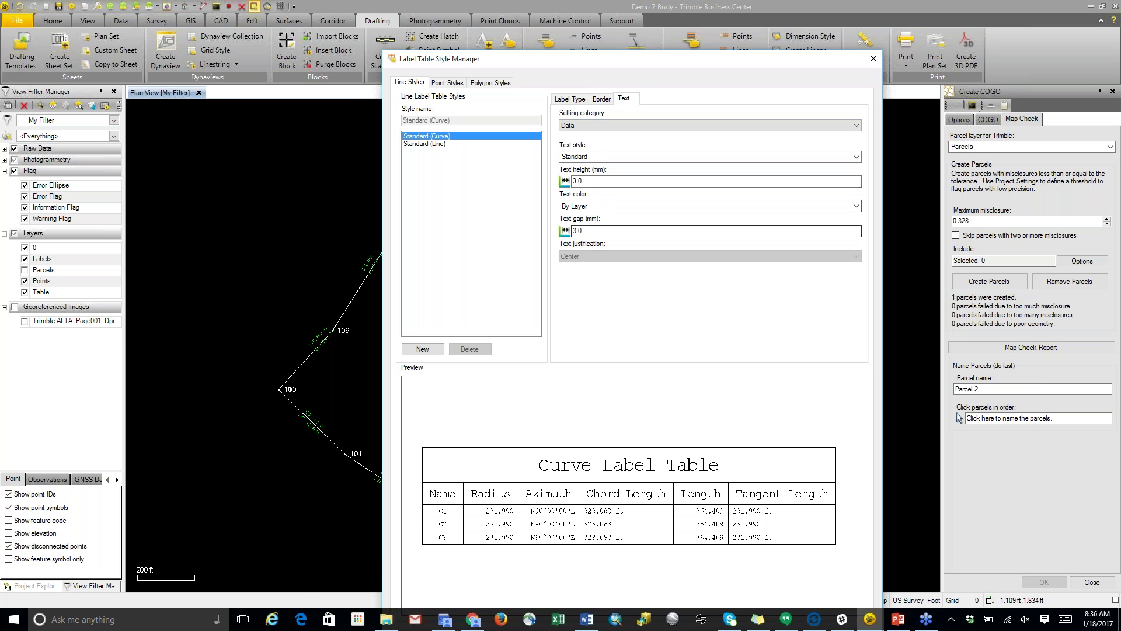
drag(642, 73, 619, 23)
click(779, 589)
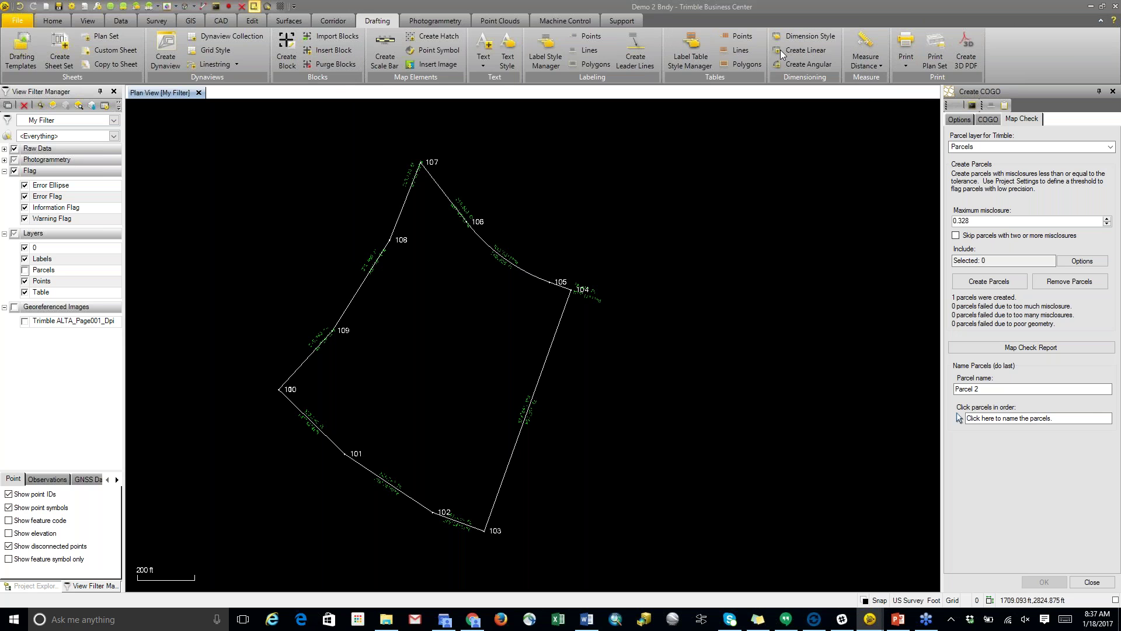
Step: Create a line label table titled Curve Table on the Table layer with the Standard (Curve) style, placed above the arc near point 106
click(749, 54)
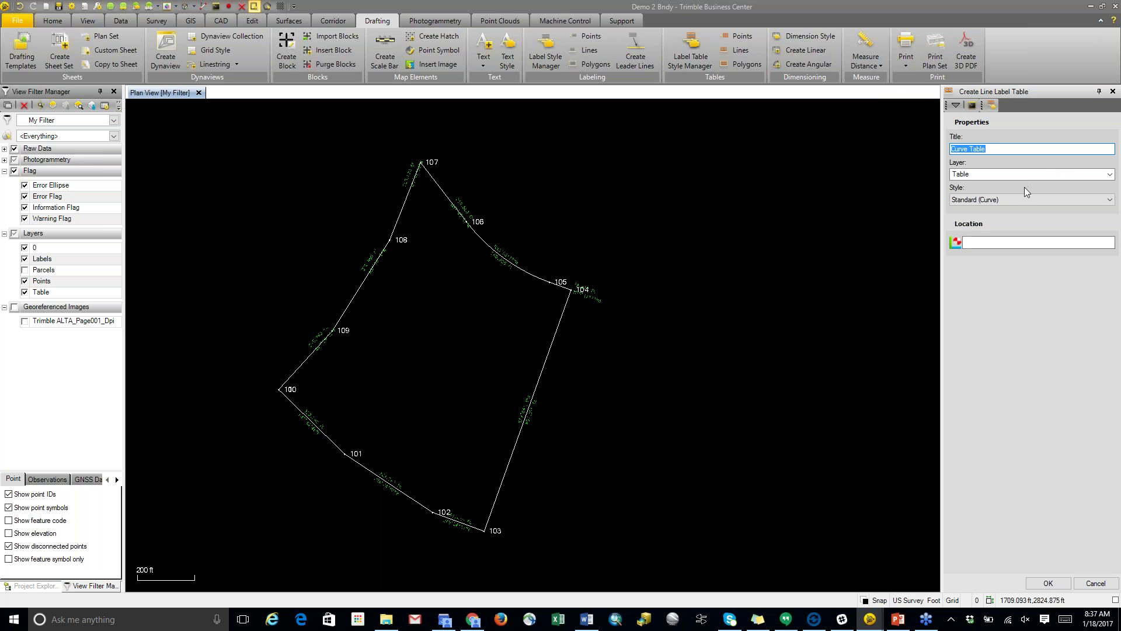
click(1023, 201)
click(1001, 210)
click(1001, 150)
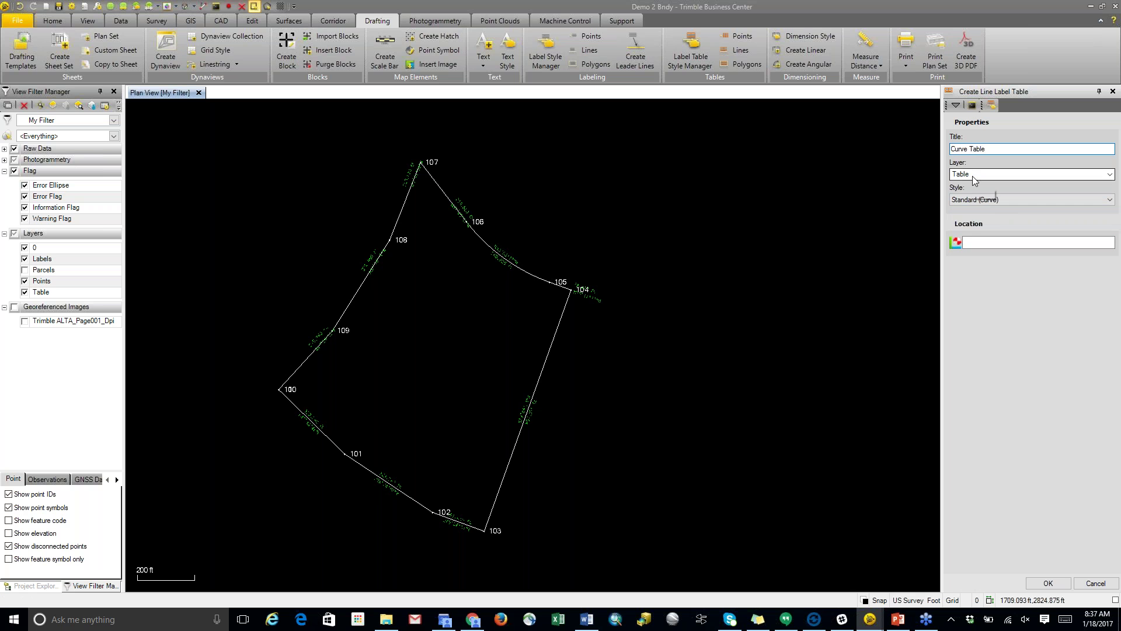
click(974, 241)
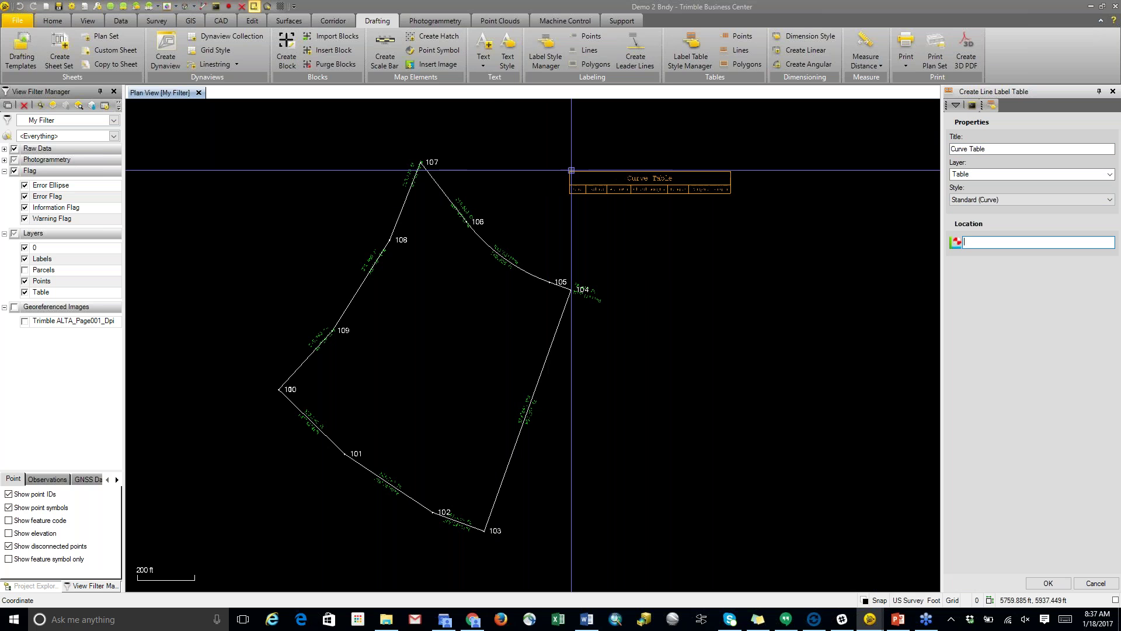
click(518, 178)
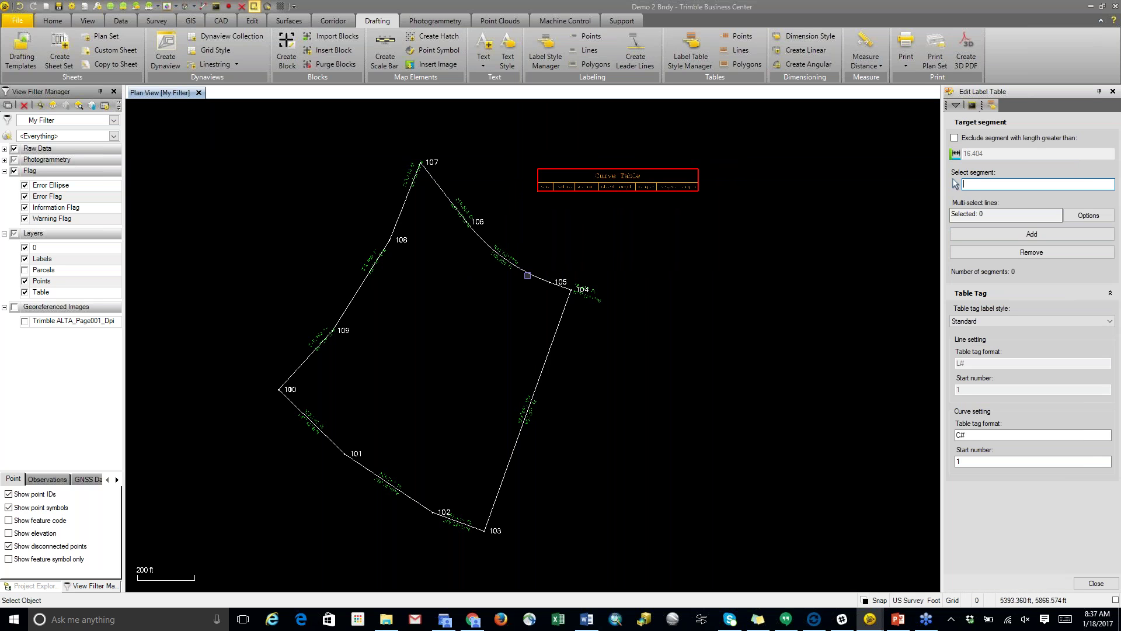
Step: Add the arc between points 105 and 106 to the curve table with the Standard tag style, and examine its tag and table row
click(525, 274)
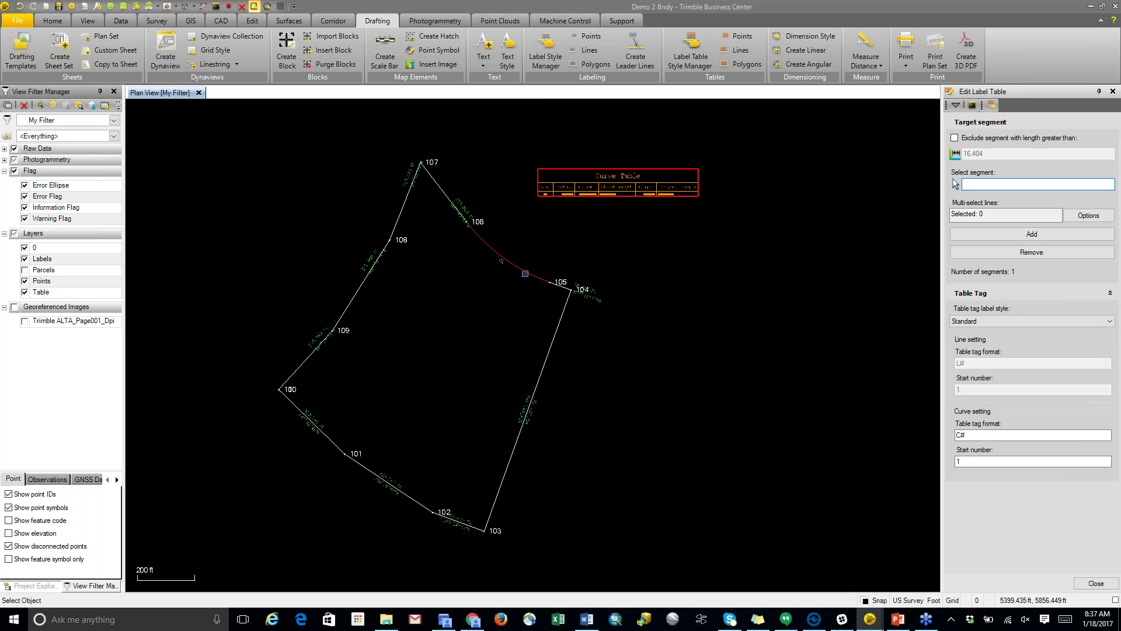
scroll(587, 181, up, 3)
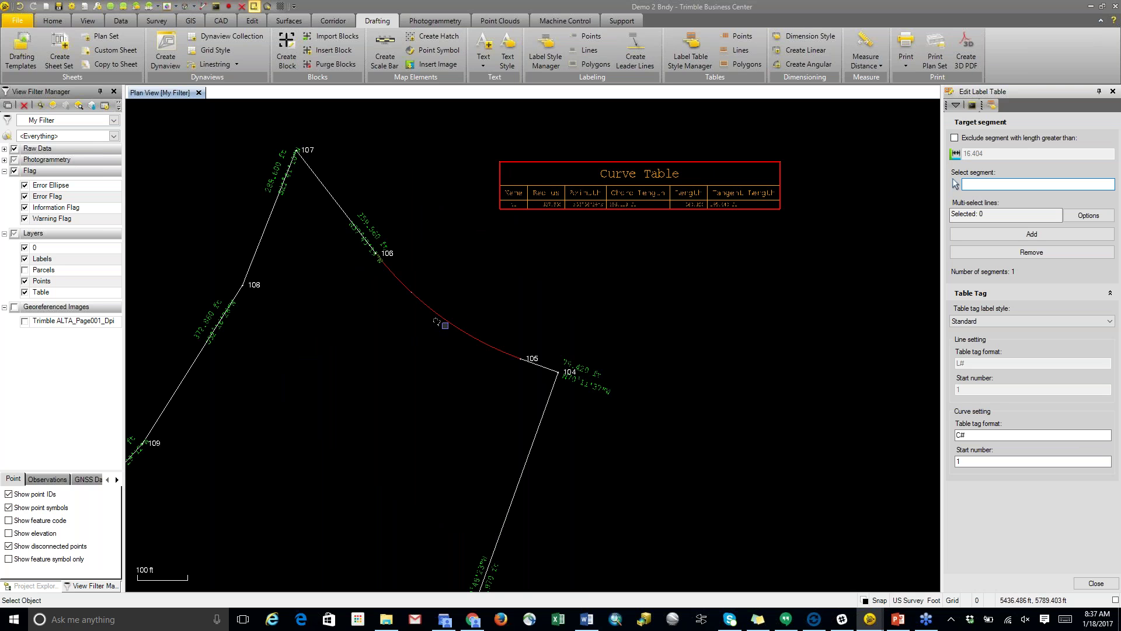
scroll(445, 325, up, 2)
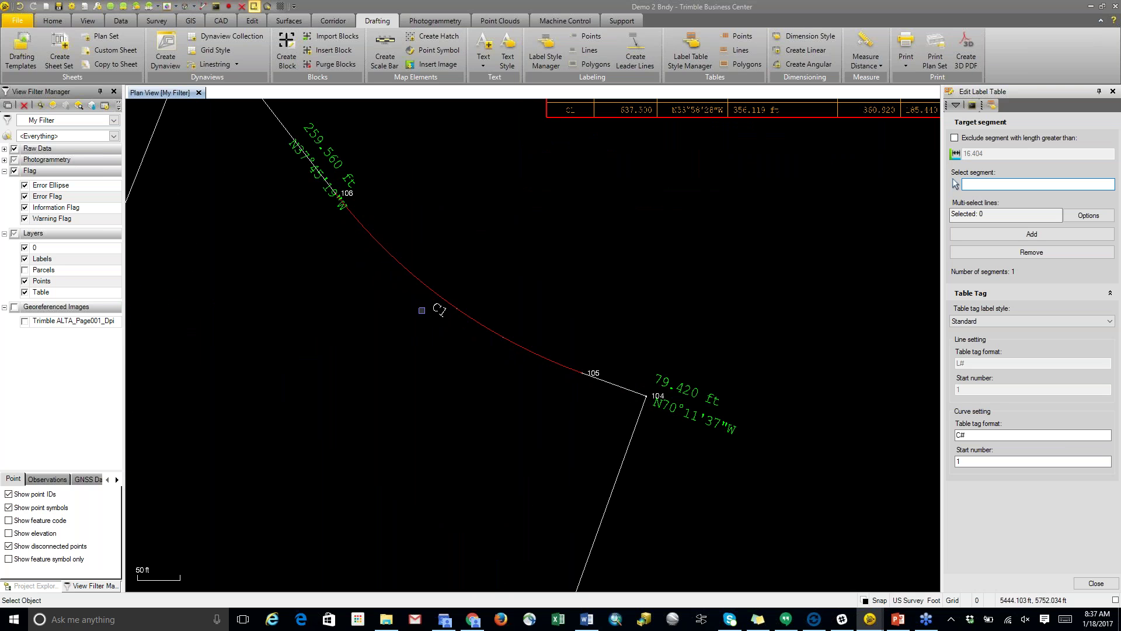
scroll(449, 321, down, 2)
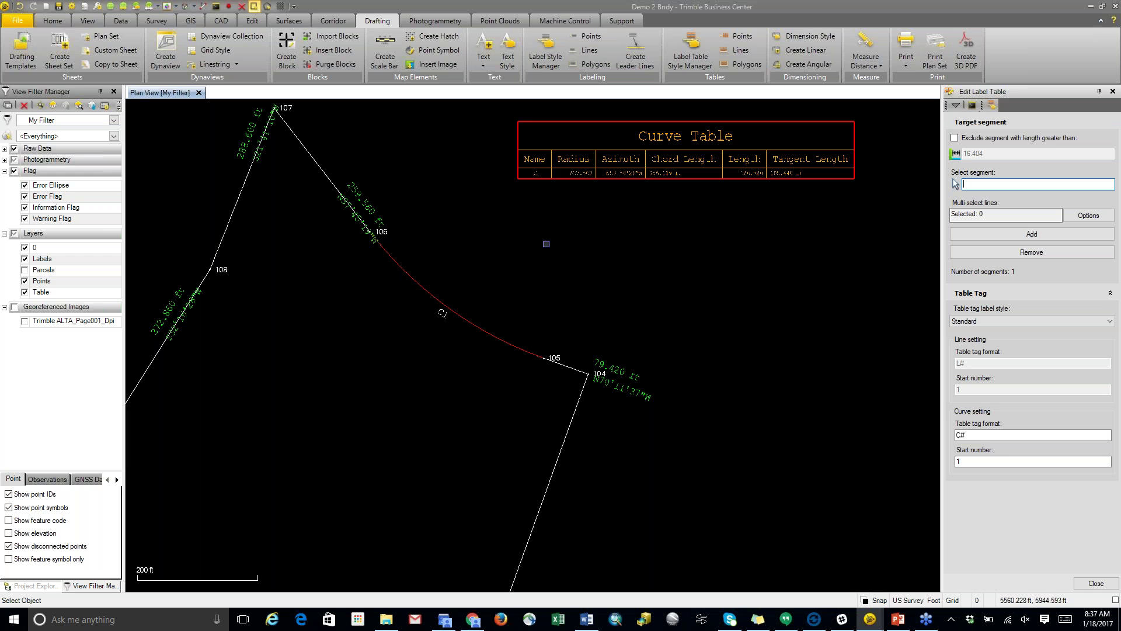
scroll(623, 155, up, 2)
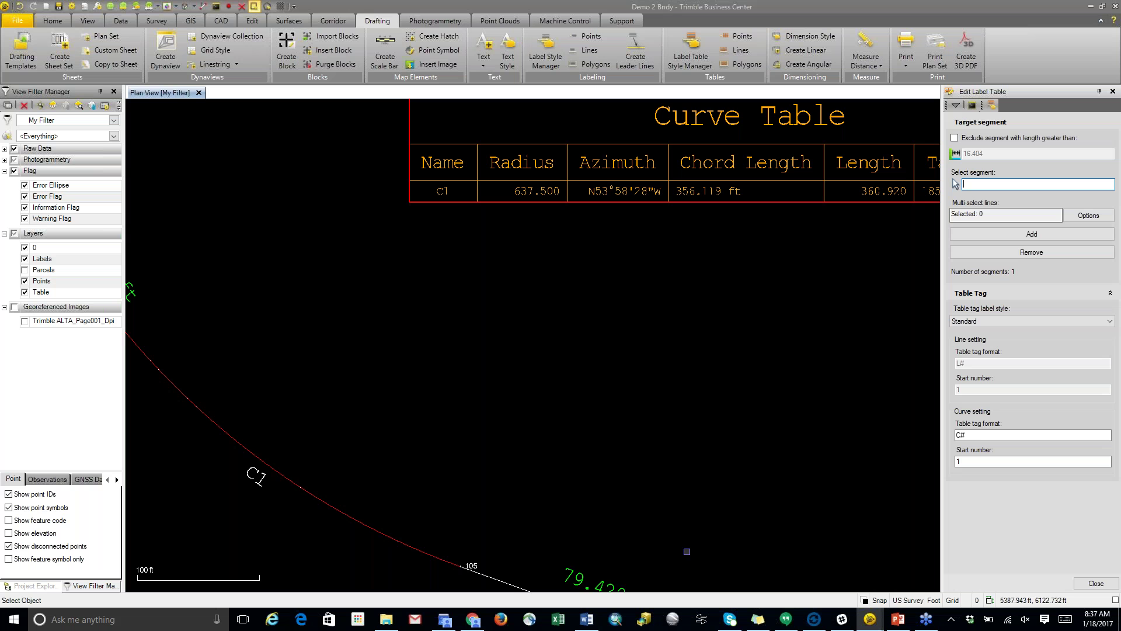
Step: Switch to the Demo 3 error project and examine the closure near point 1000 and the lot lines between points 1005 and 1015
mouse_move(870, 619)
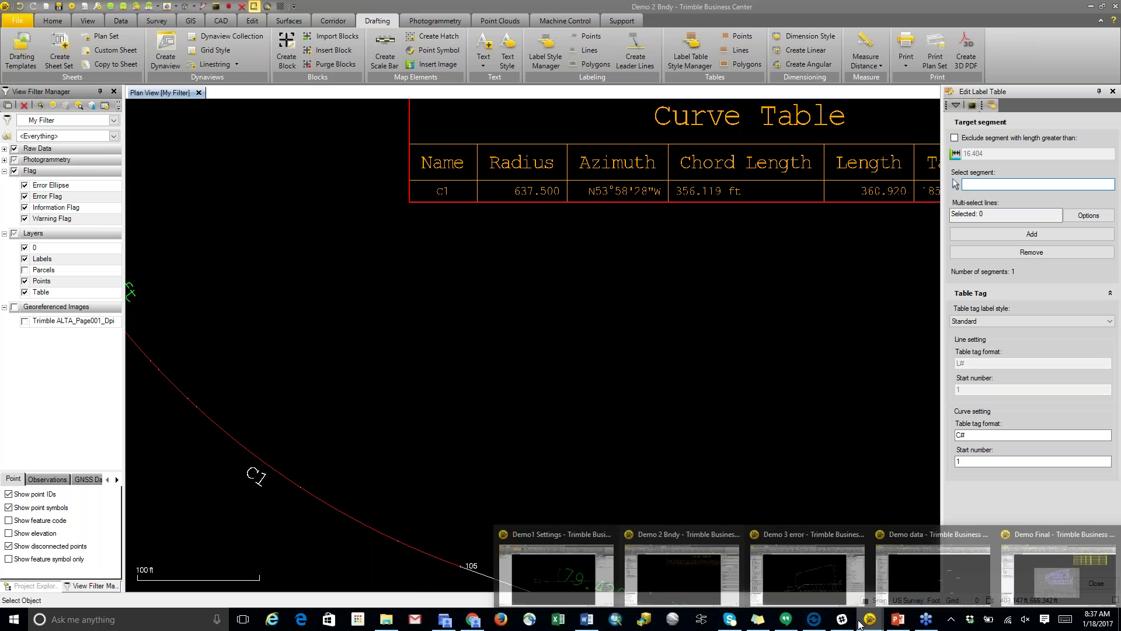
click(783, 558)
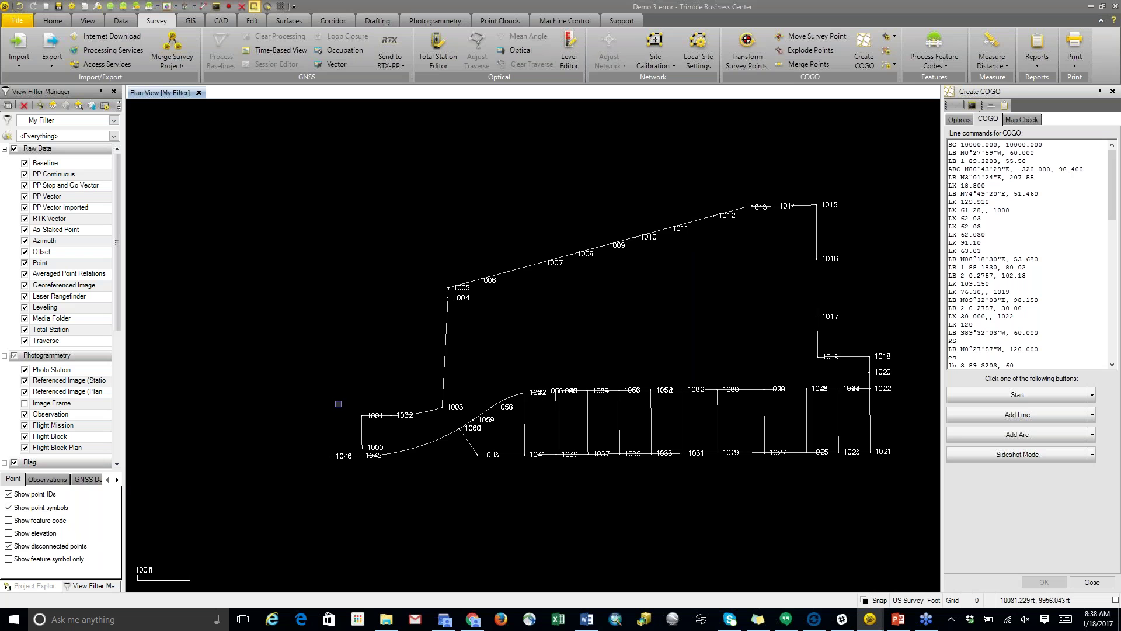
scroll(358, 447, up, 2)
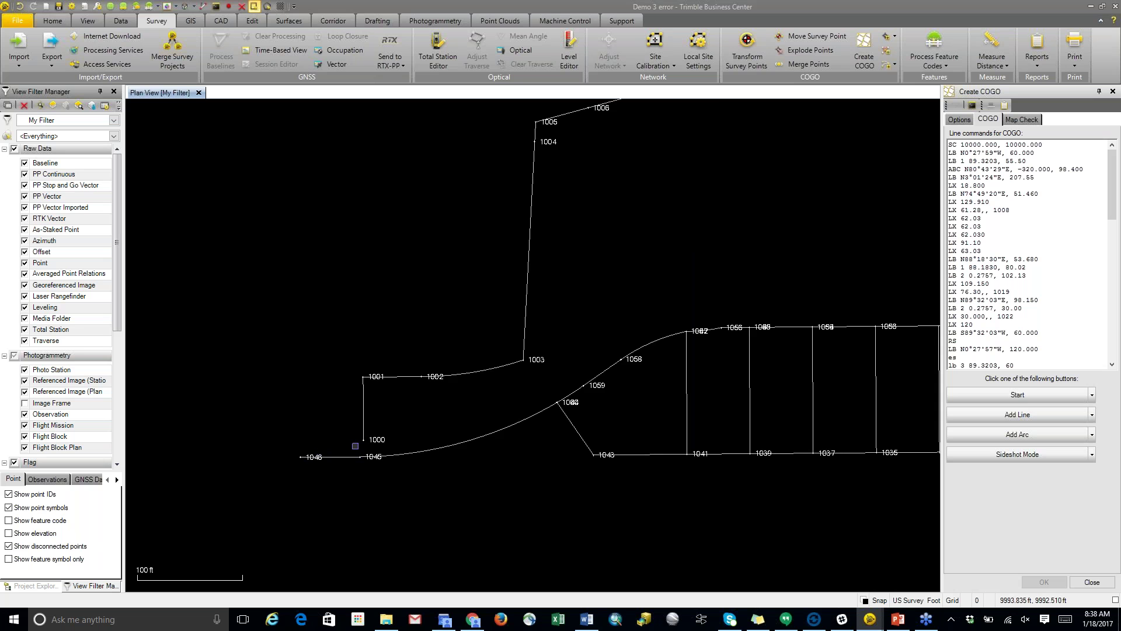
scroll(355, 446, down, 1)
scroll(356, 445, down, 2)
middle_drag(592, 306, 502, 332)
scroll(569, 263, up, 2)
scroll(577, 266, up, 1)
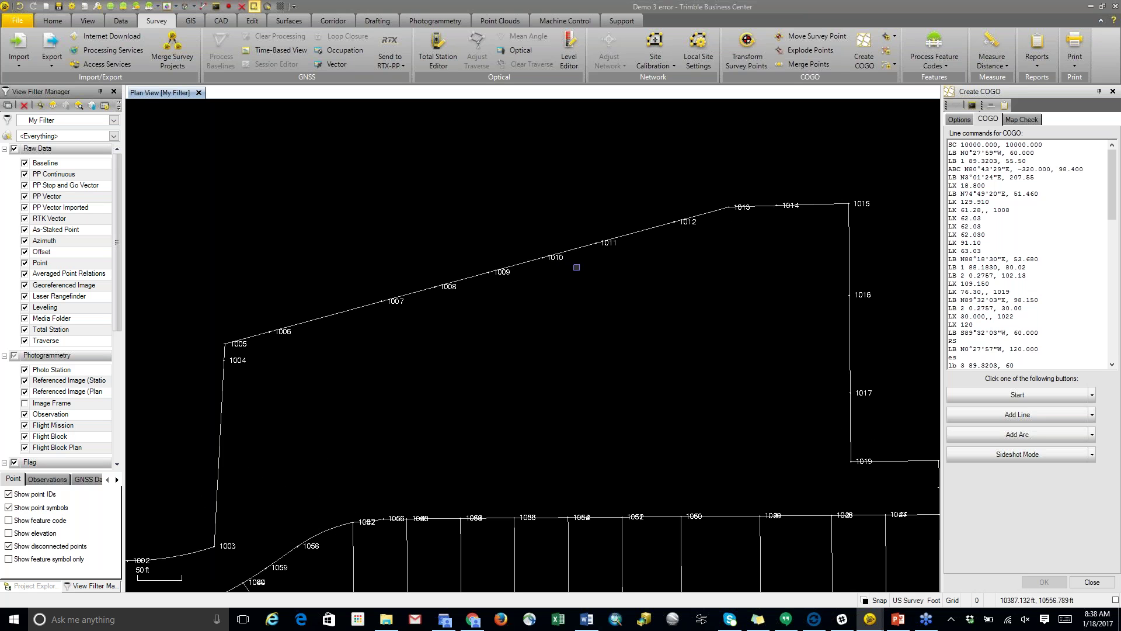
scroll(530, 278, up, 1)
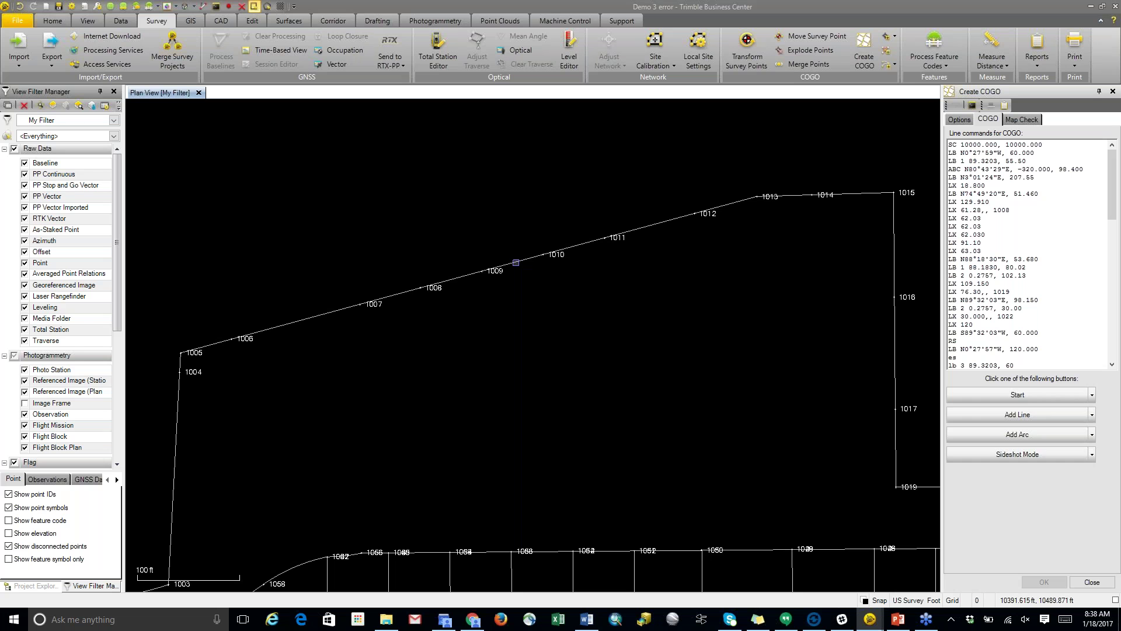
Step: Insert an extra line-extend command LX 62.03 in the COGO list after the command for the segment between points 1009 and 1010
click(516, 263)
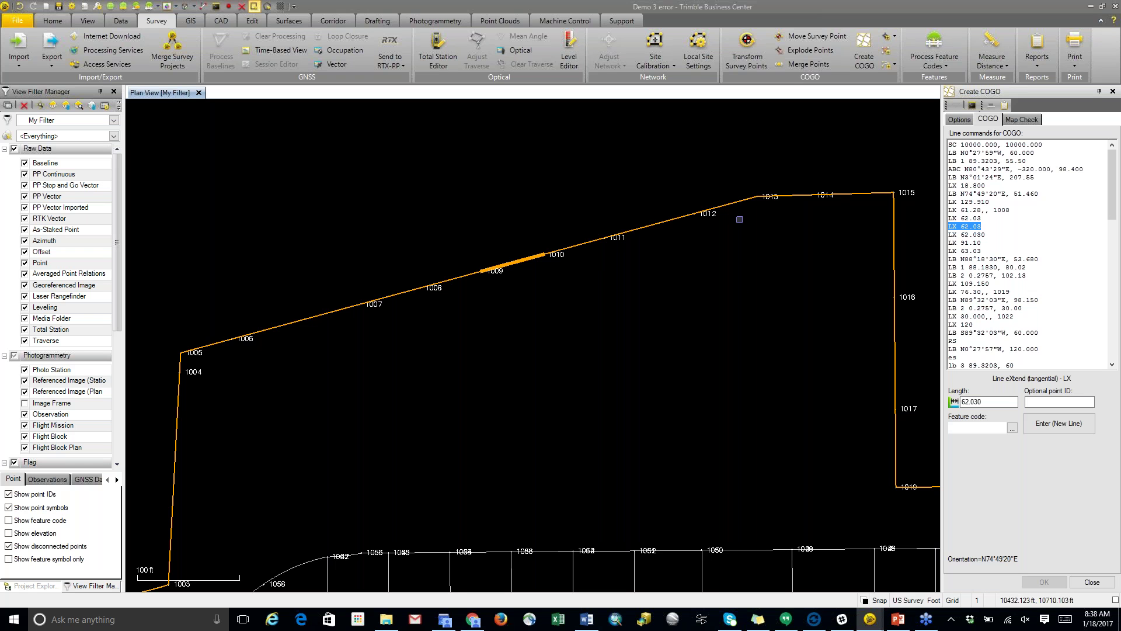
click(986, 229)
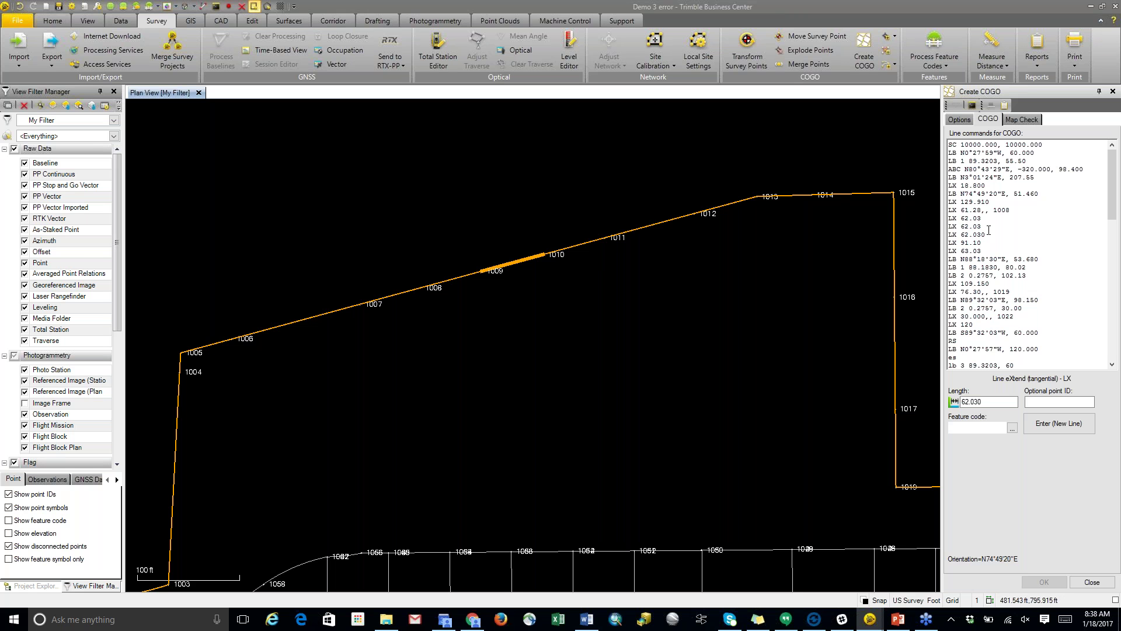
key(Return)
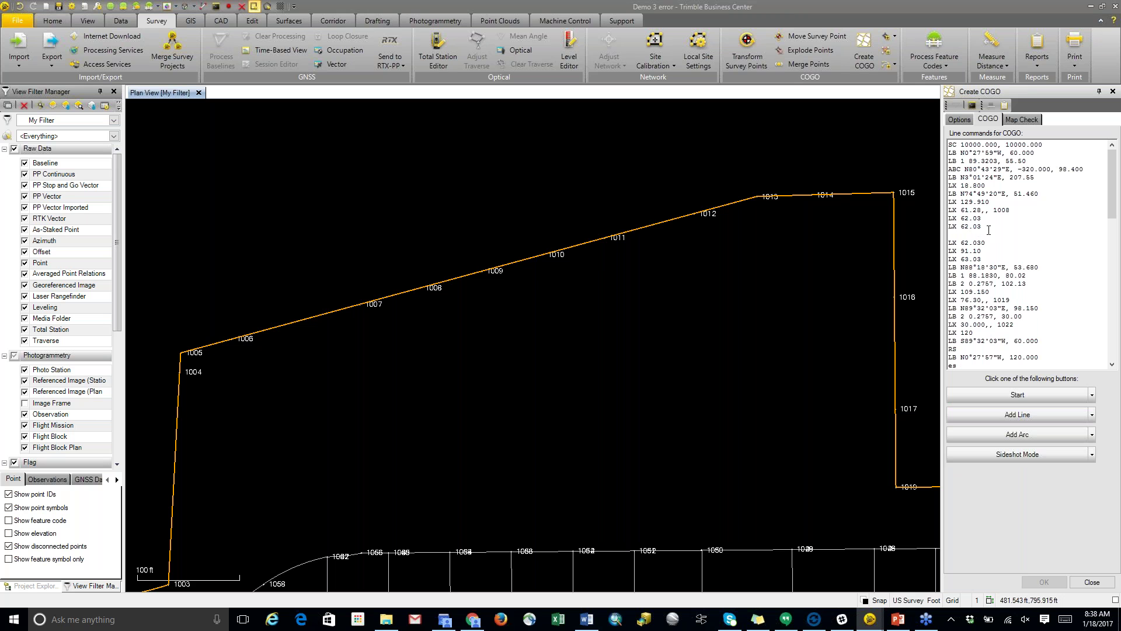
text(LX 62.03)
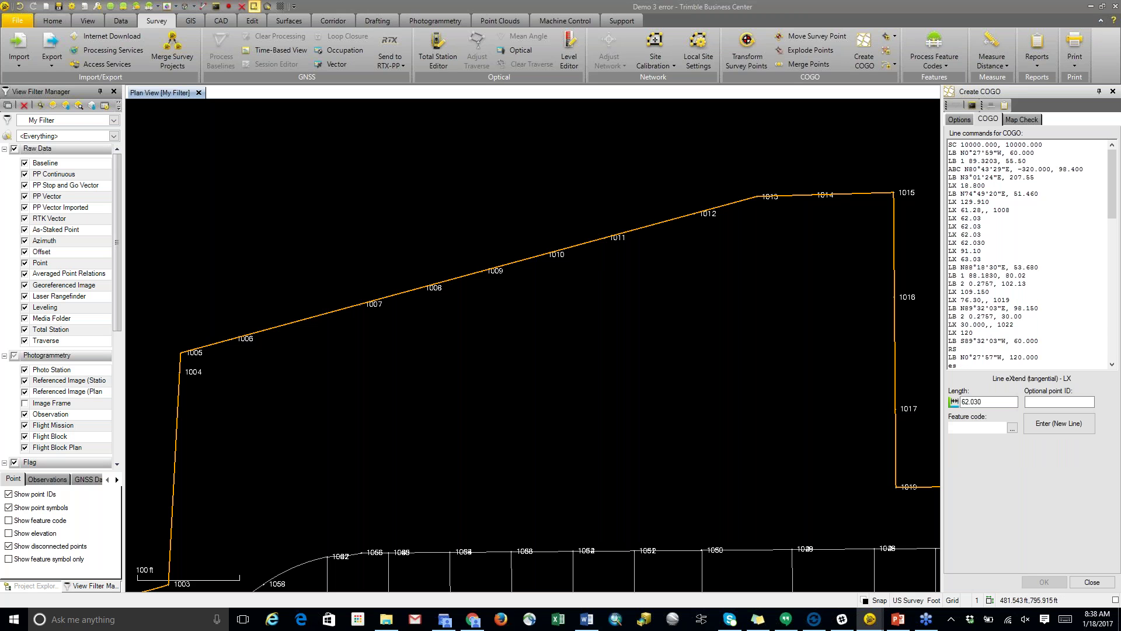
scroll(484, 512, down, 3)
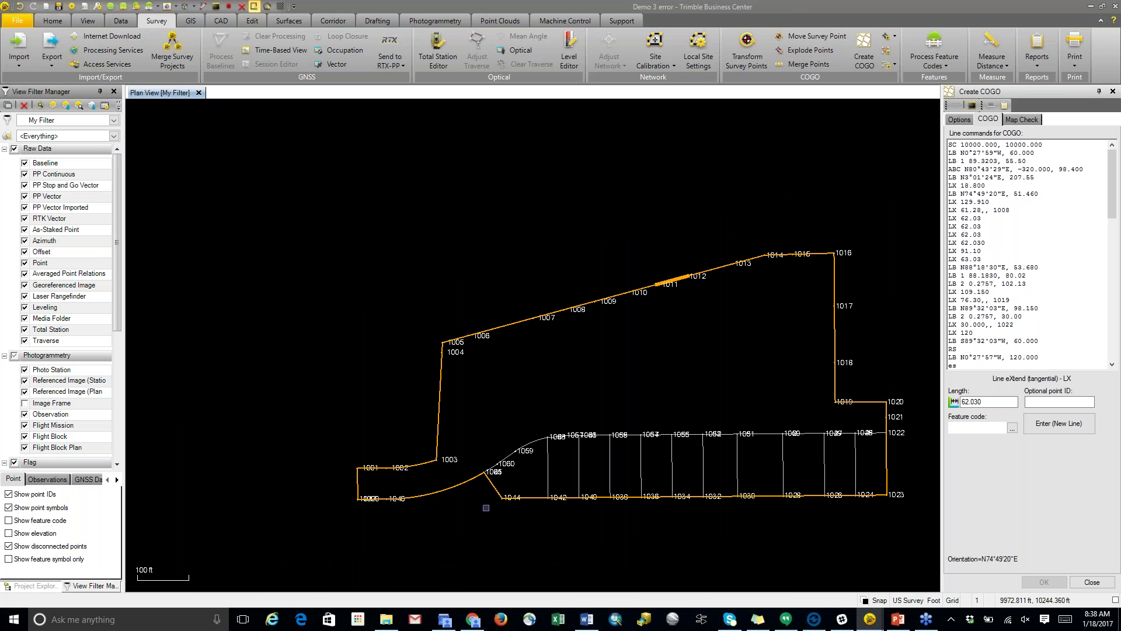
middle_drag(685, 339, 643, 273)
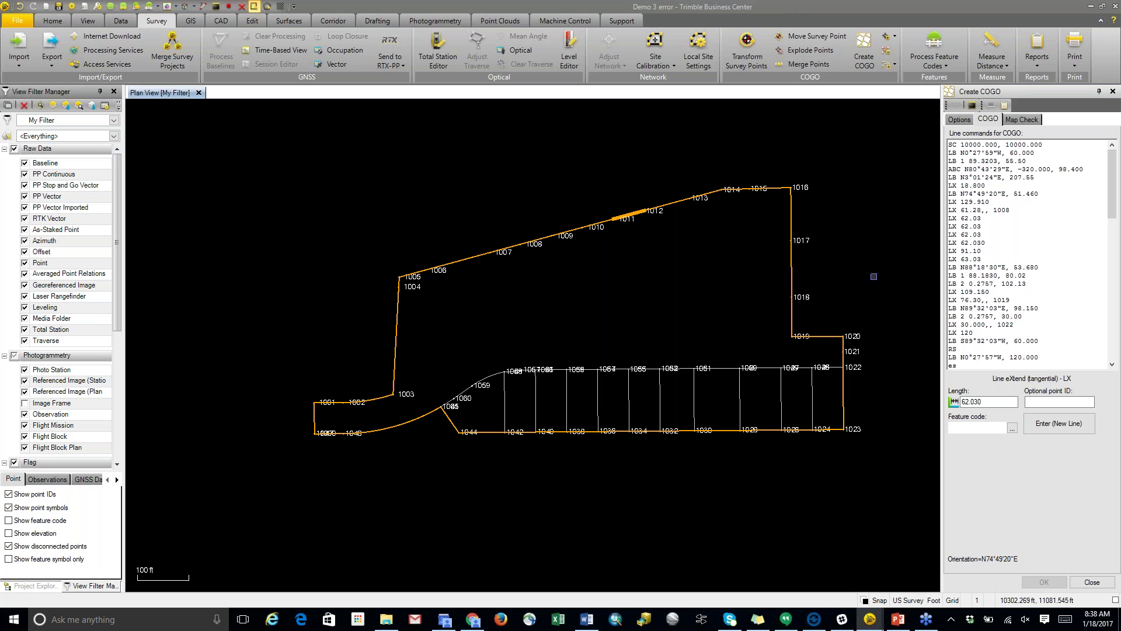
click(874, 275)
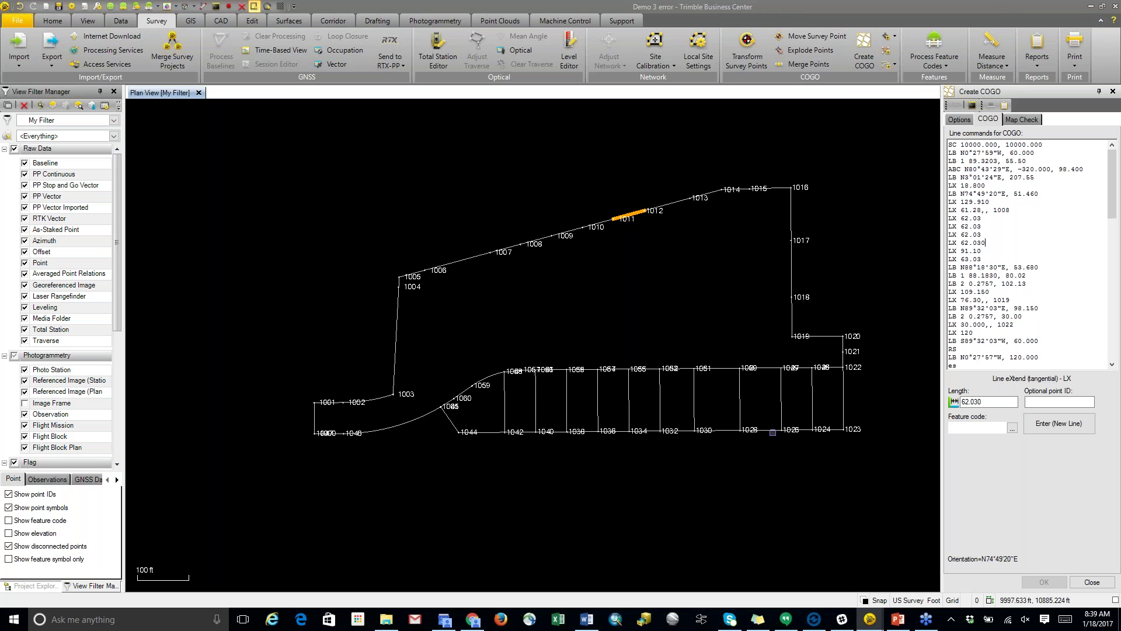
scroll(1116, 259, down, 3)
scroll(1116, 259, down, 8)
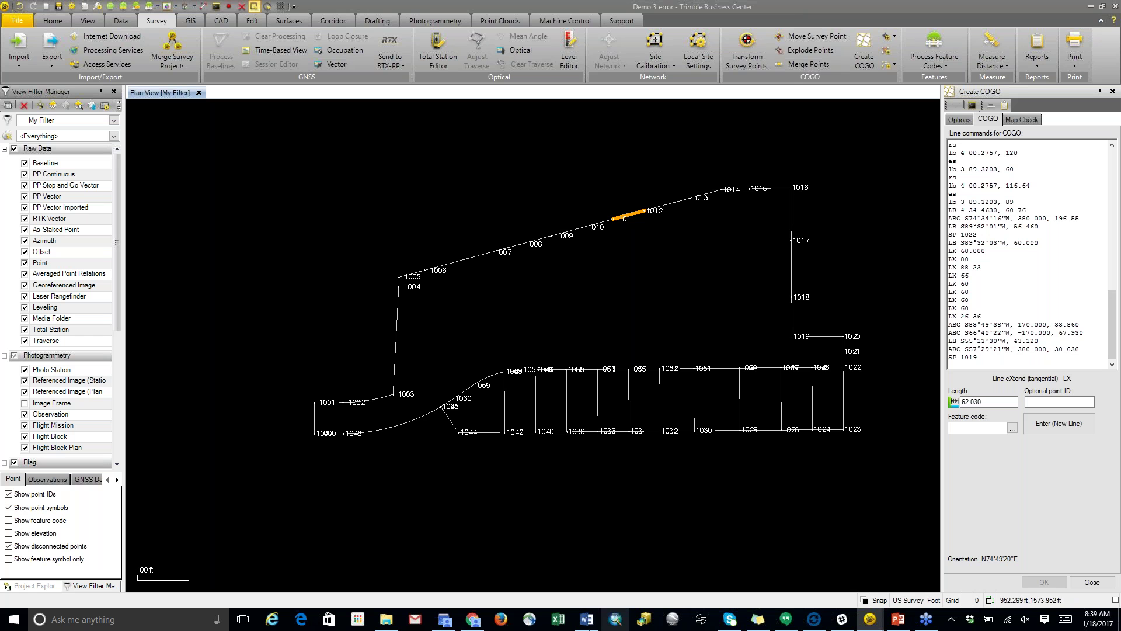
mouse_move(587, 619)
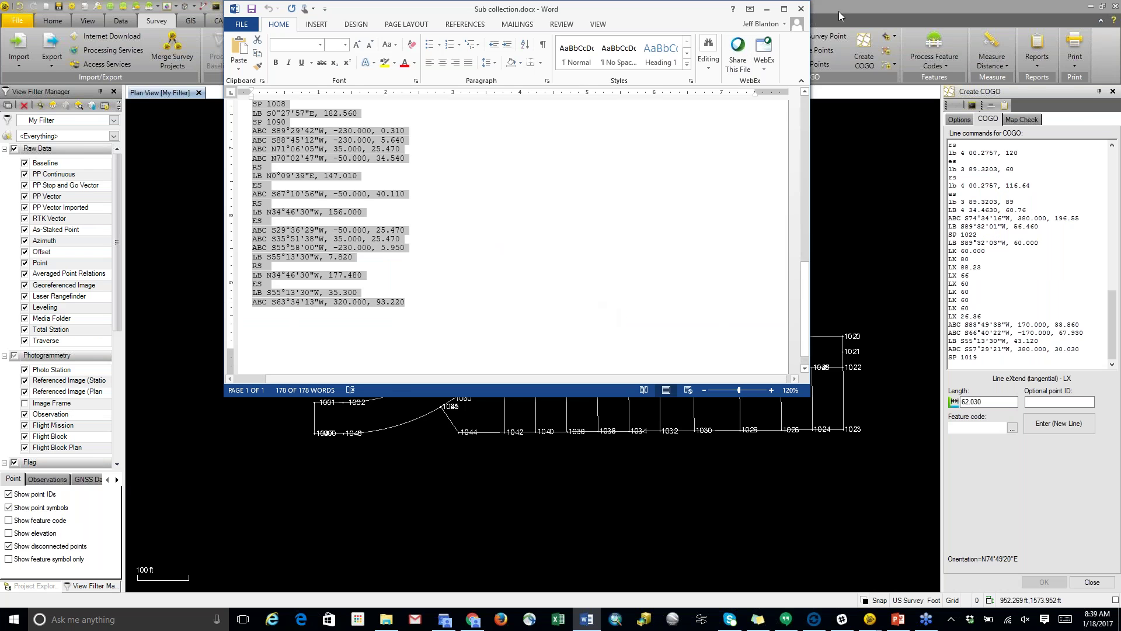
click(836, 9)
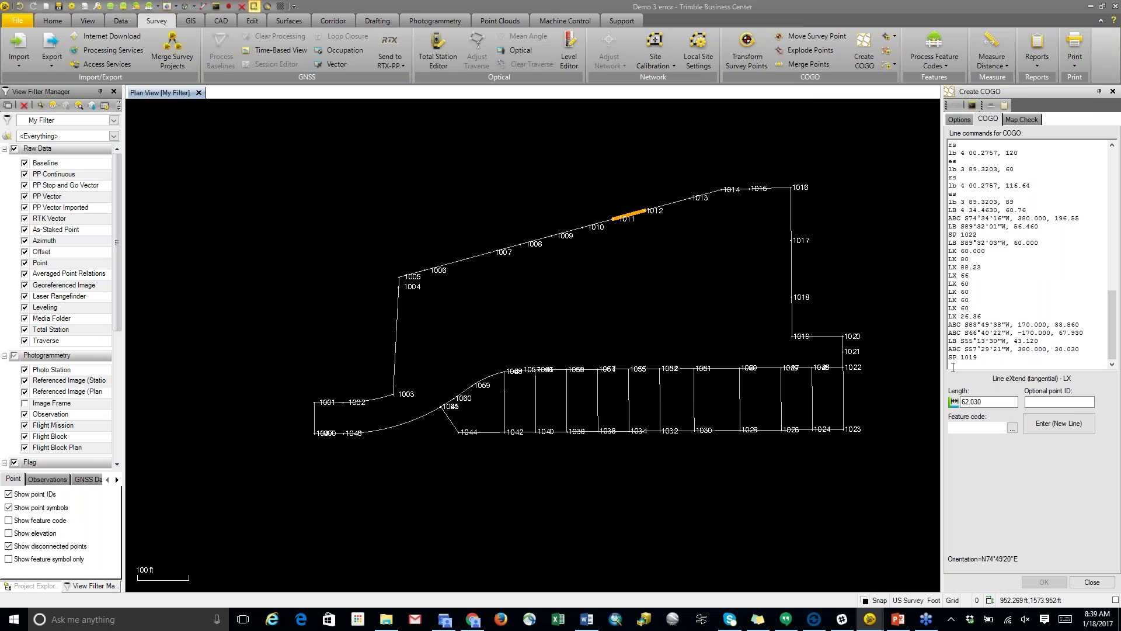
key(Escape)
text(SP 6)
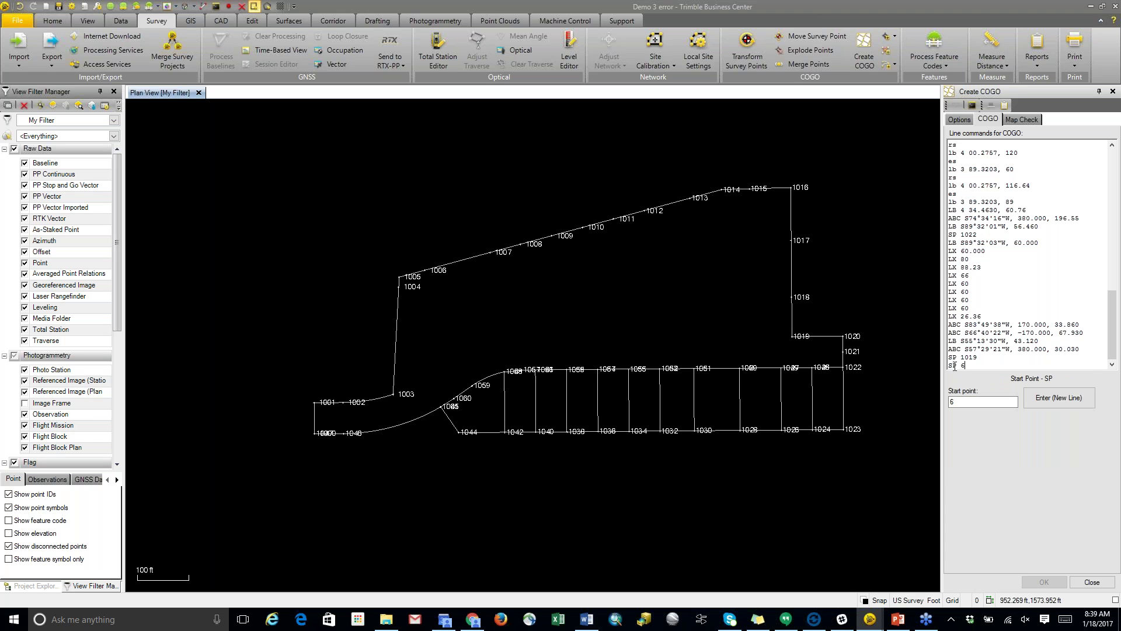
key(BackSpace)
key(BackSpace)
key(BackSpace)
key(BackSpace)
key(Escape)
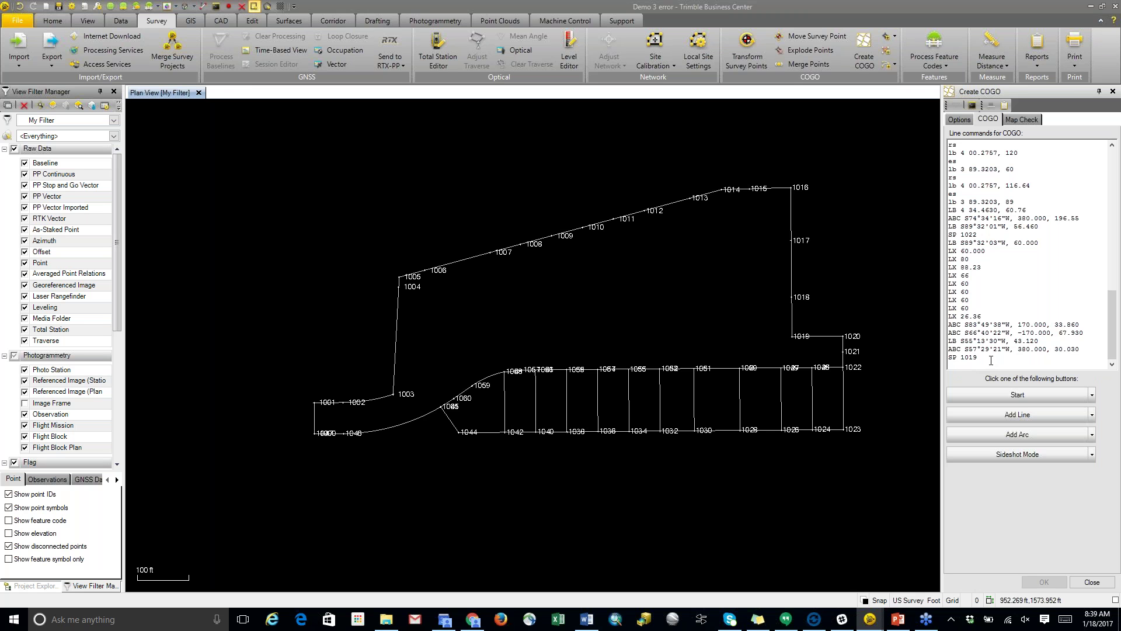
key(BackSpace)
key(BackSpace)
key(BackSpace)
Step: Copy the selected COGO commands from Sub collection.docx in Word and paste them at the end of the COGO command list in Trimble Business Center
click(587, 619)
right_click(307, 139)
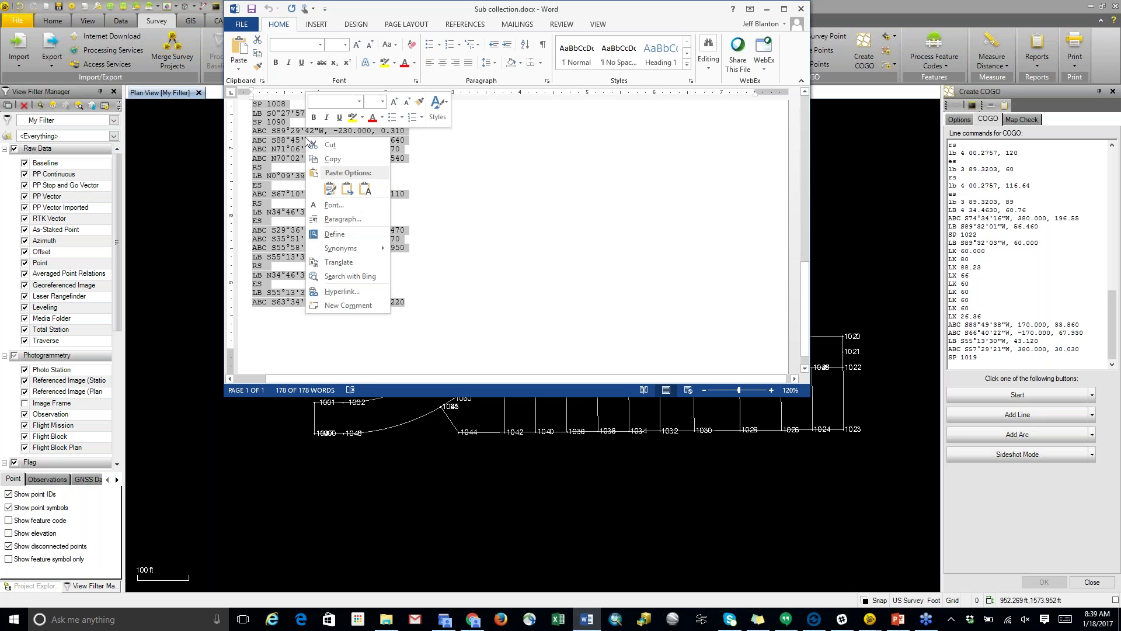
click(331, 159)
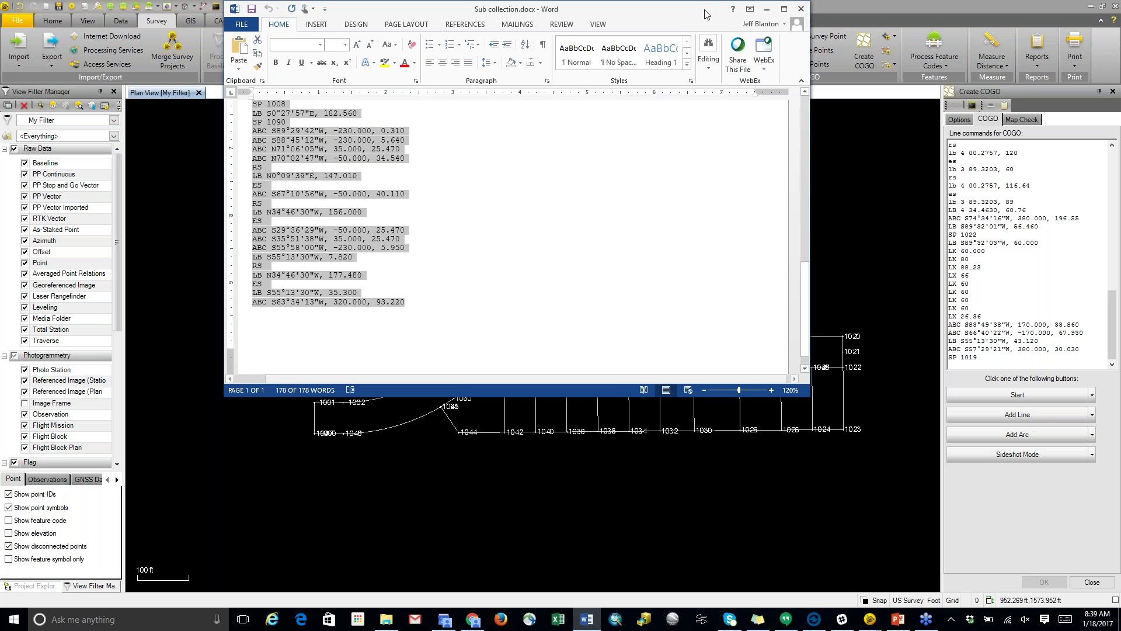
click(767, 8)
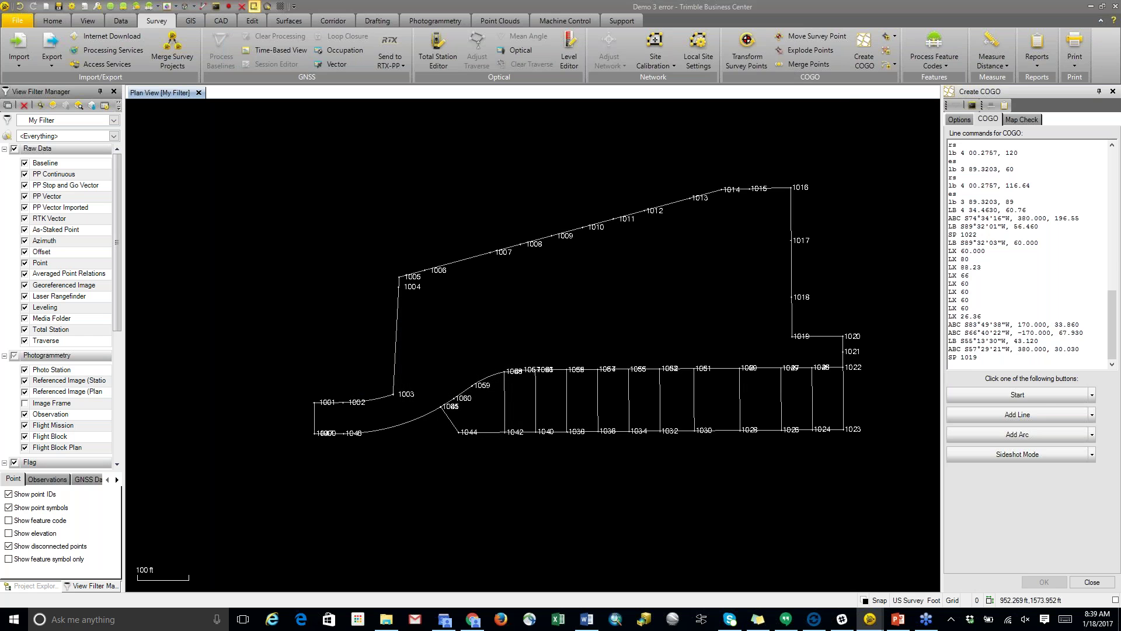
key(ctrl+v)
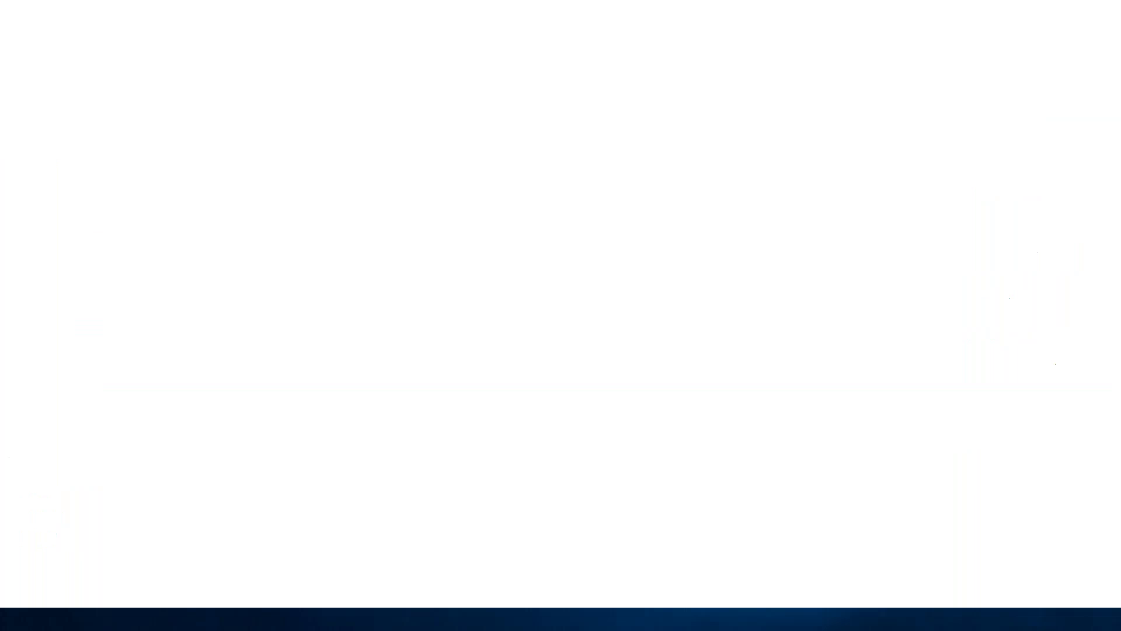
scroll(988, 266, up, 5)
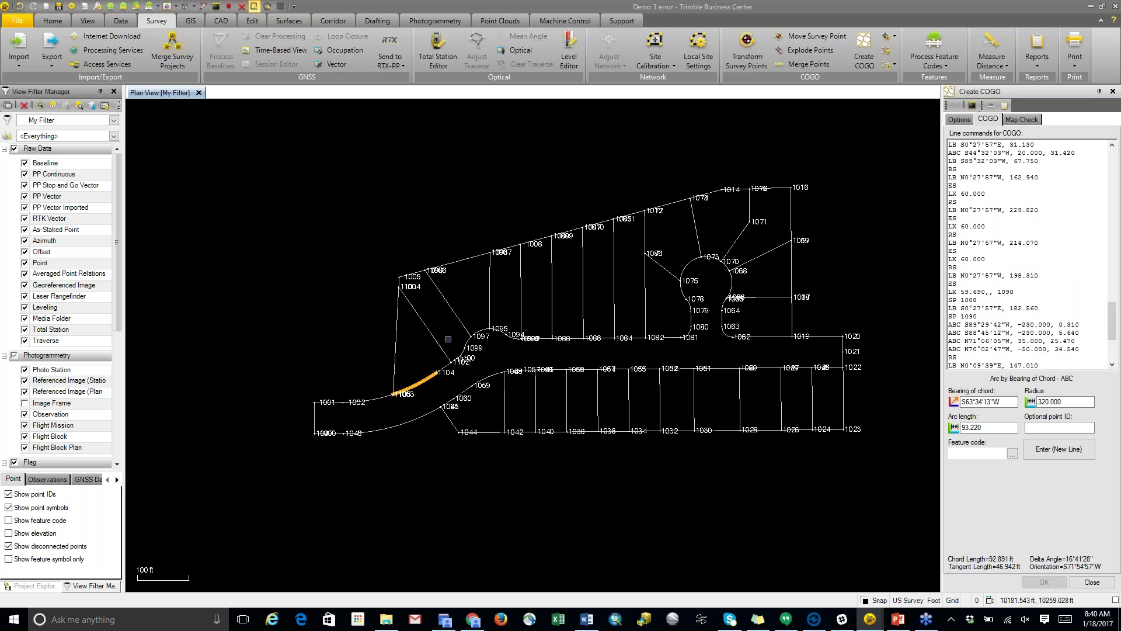
scroll(732, 280, up, 1)
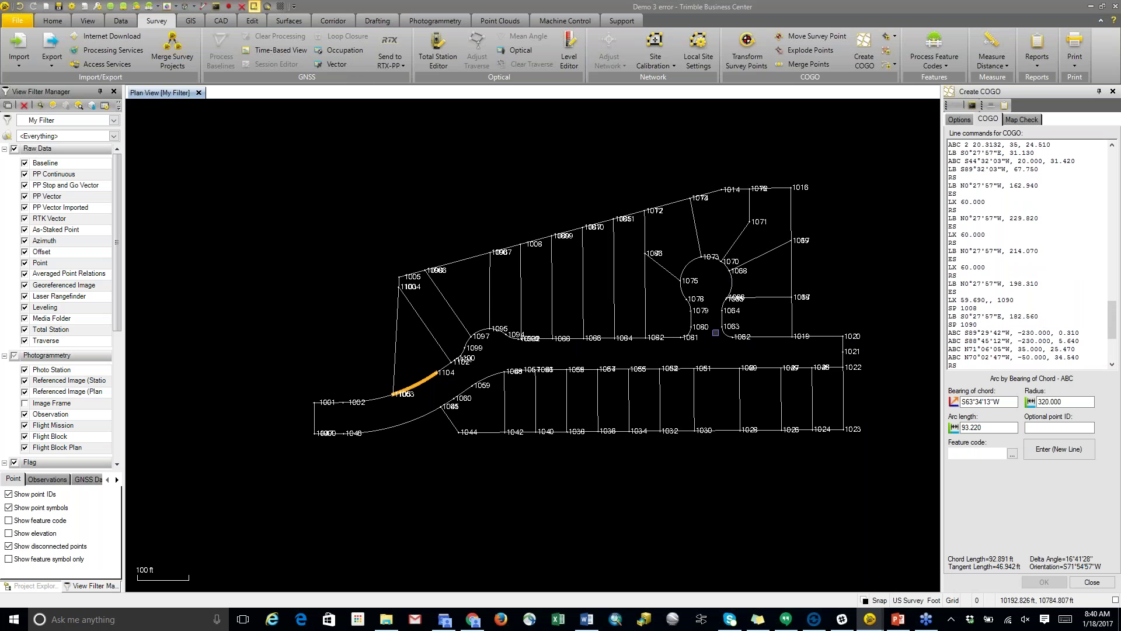
Step: Review the pasted lot-line commands in the COGO command list against the lots in the plan view
scroll(1034, 274, up, 3)
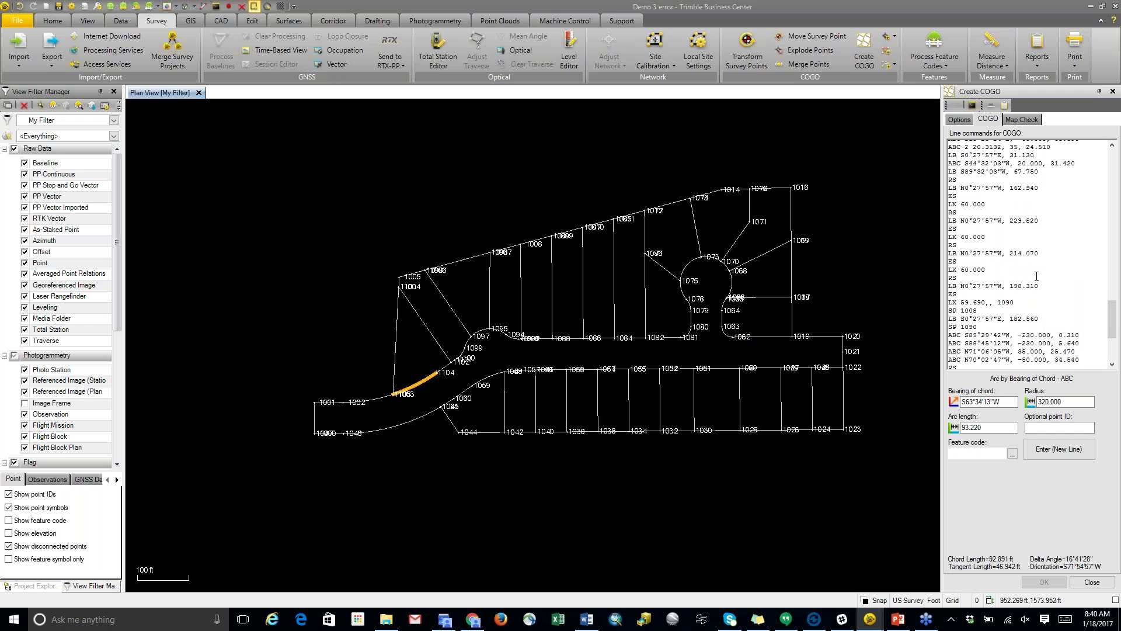
scroll(977, 197, up, 1)
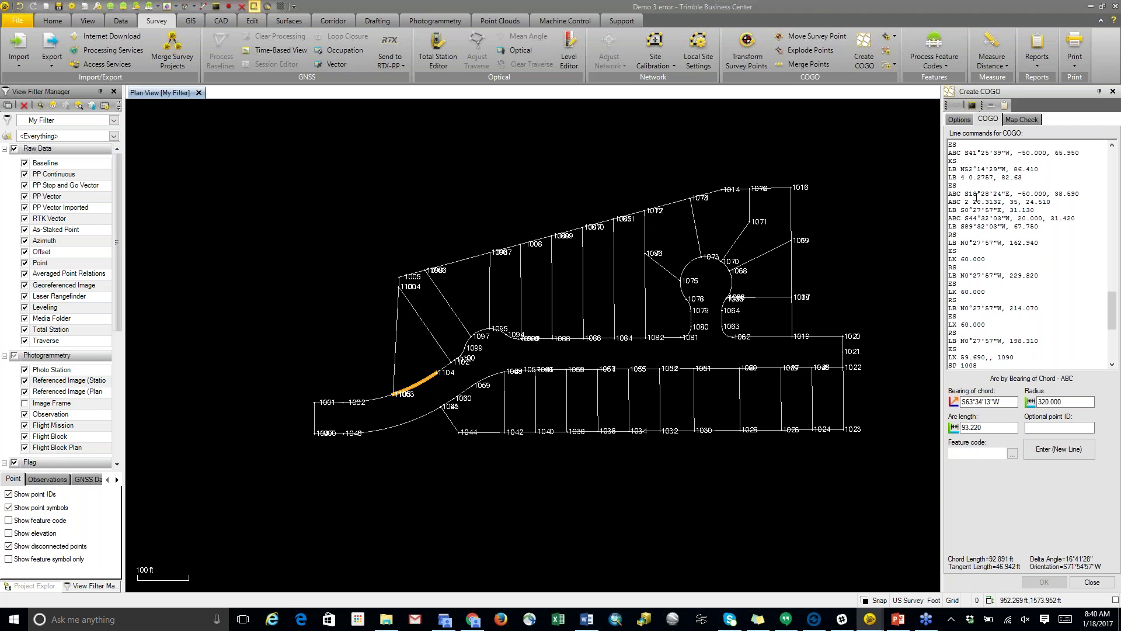
scroll(973, 216, up, 1)
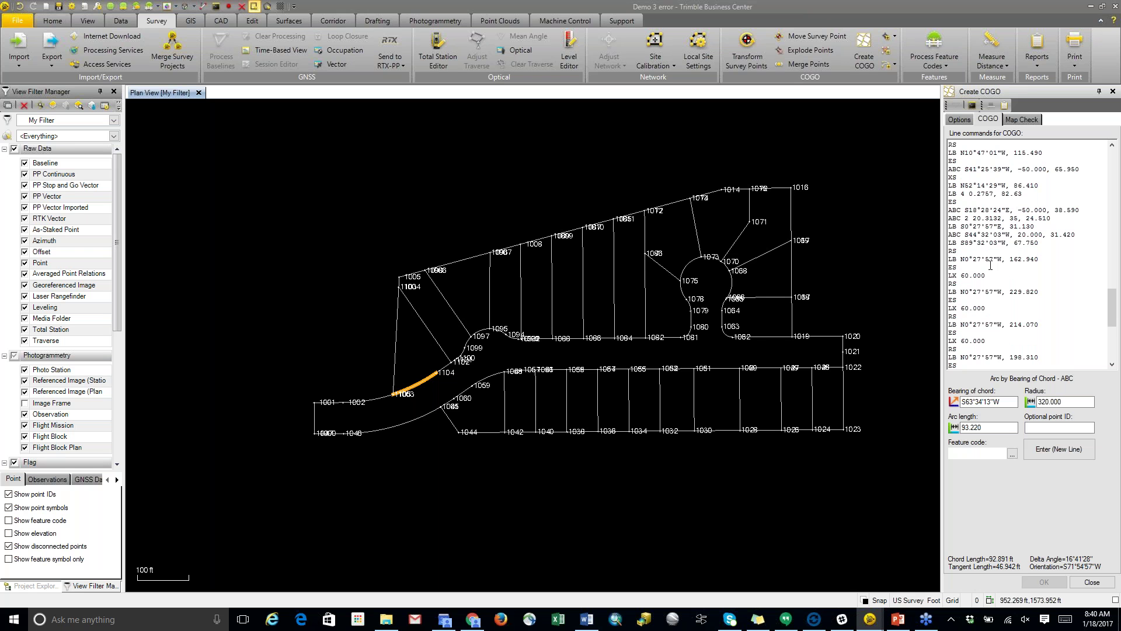
scroll(986, 264, down, 1)
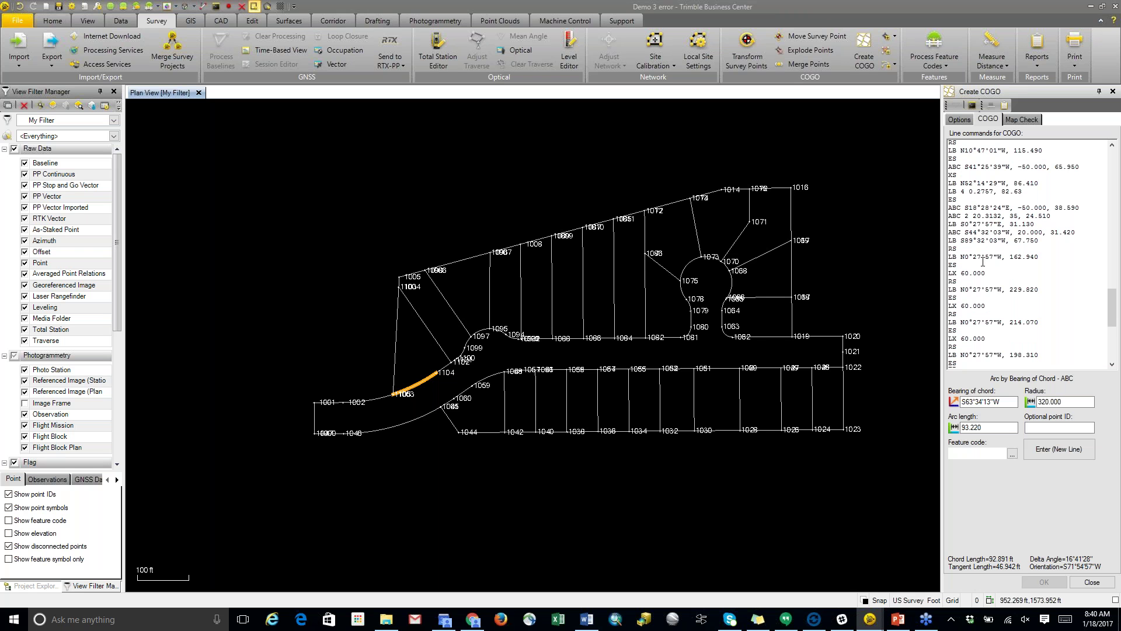
scroll(983, 262, down, 2)
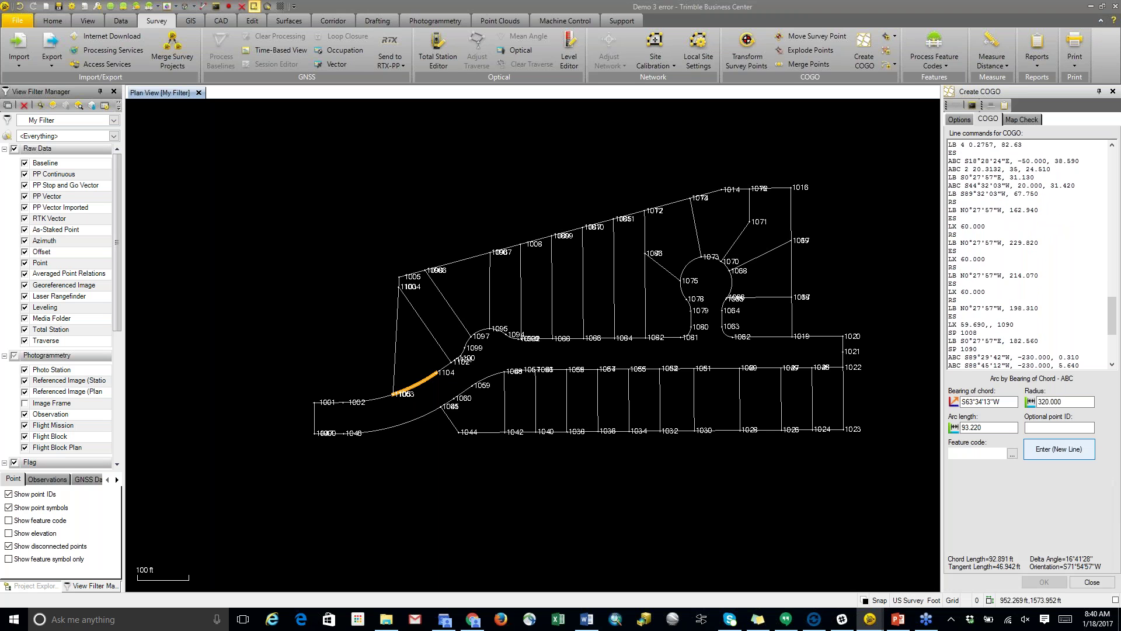
scroll(1005, 330, down, 1)
scroll(1005, 330, down, 8)
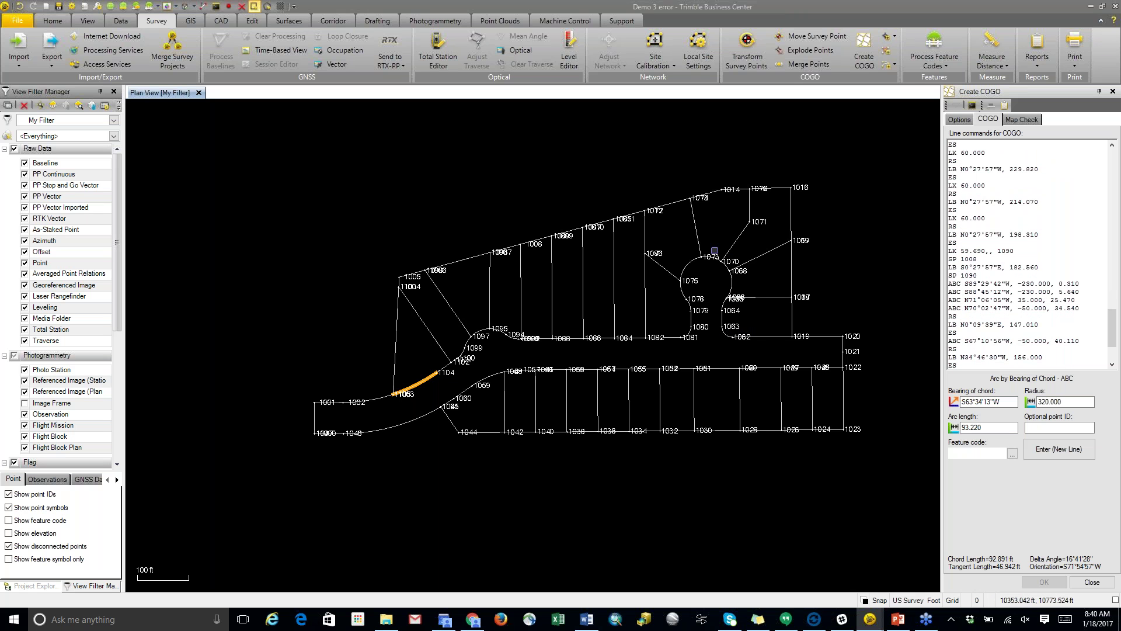
Step: Set the COGO parcel layer to Parcel, include all objects and create the parcels for the map check
click(1022, 119)
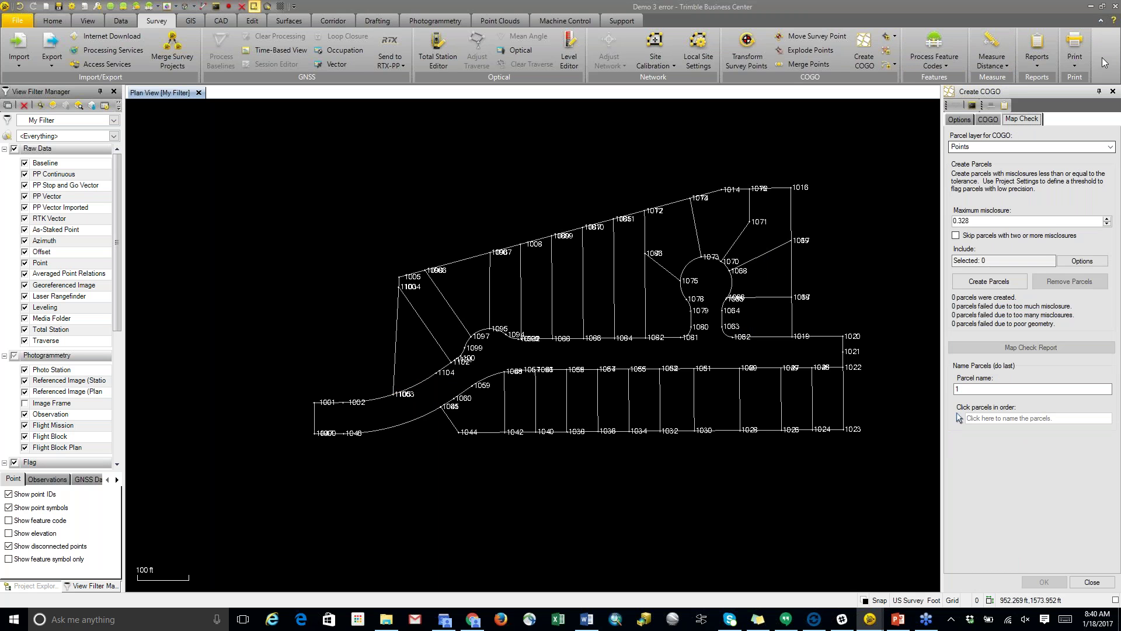
click(1112, 4)
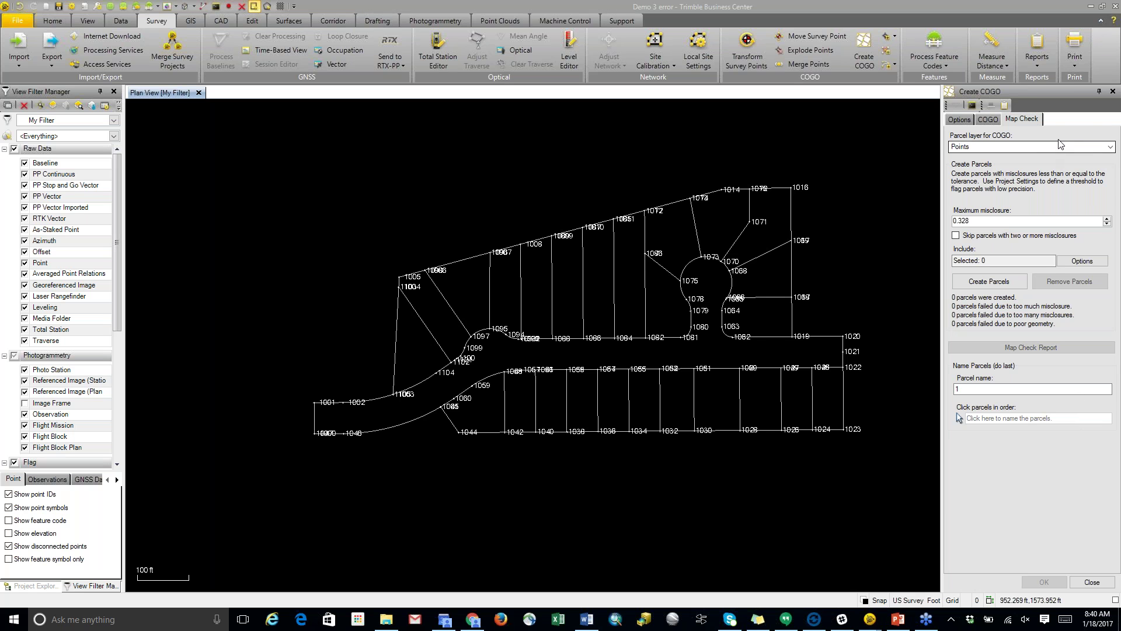
click(1111, 147)
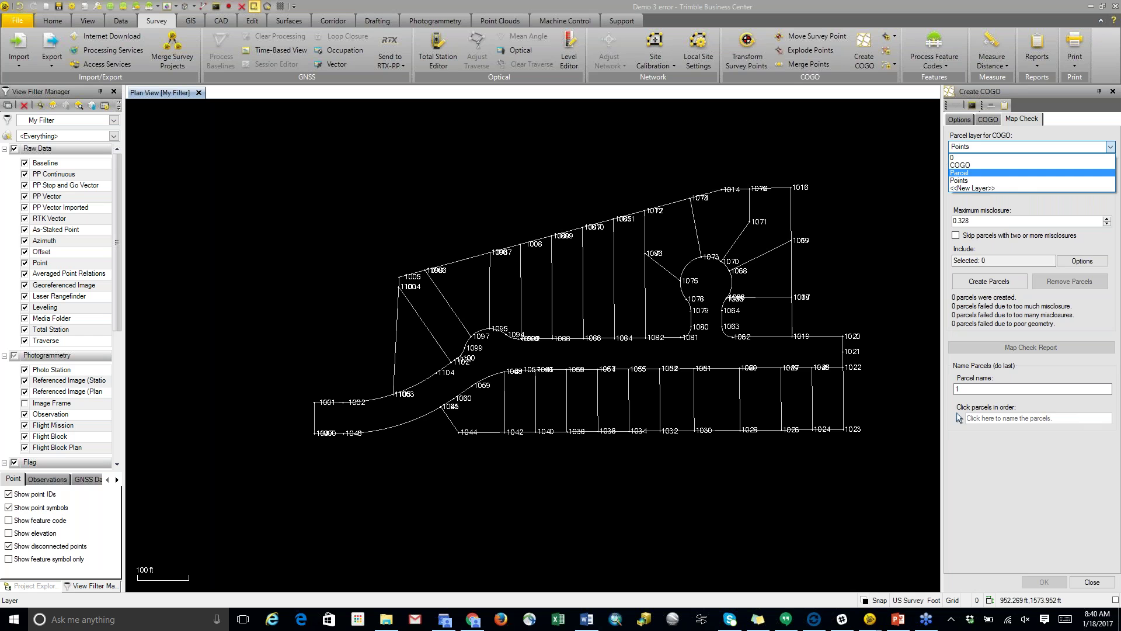
click(970, 172)
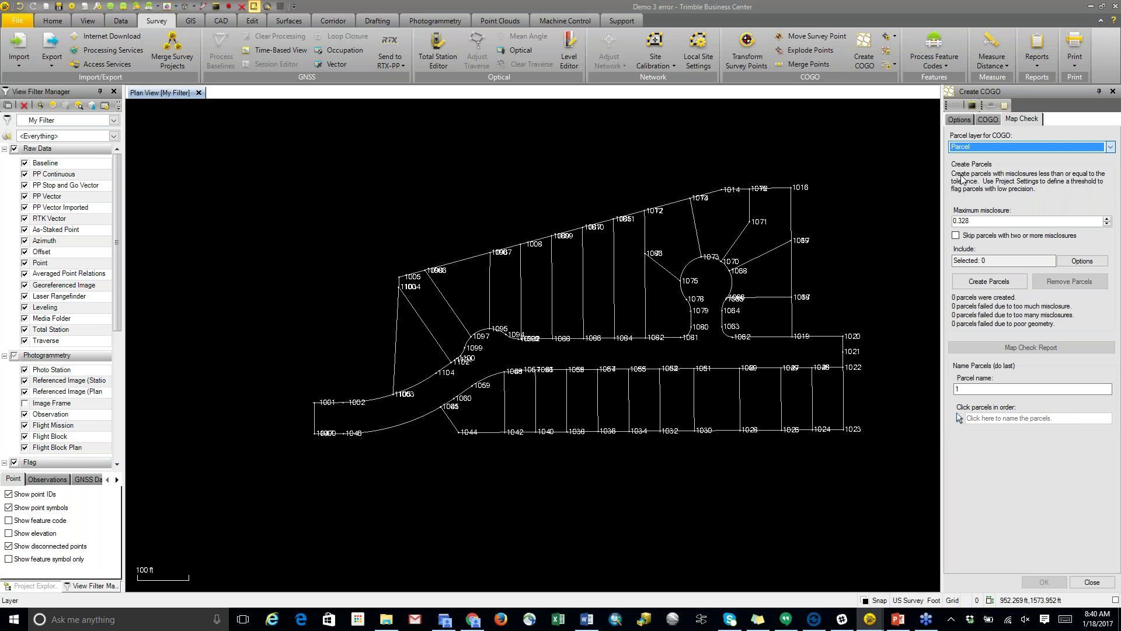
click(1072, 261)
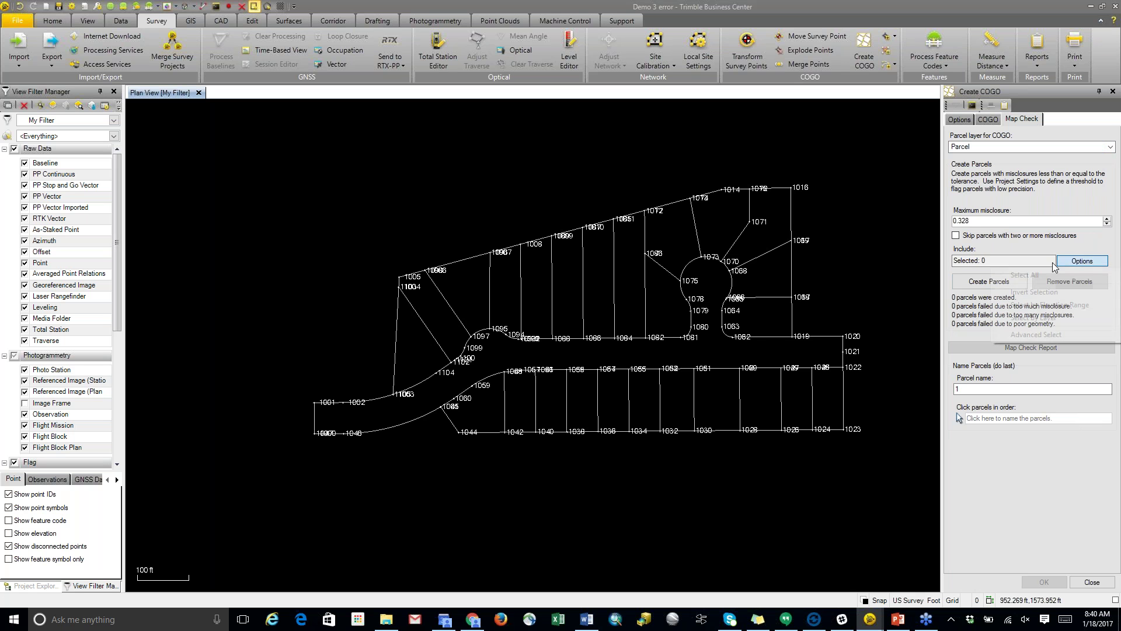
click(1020, 276)
click(989, 280)
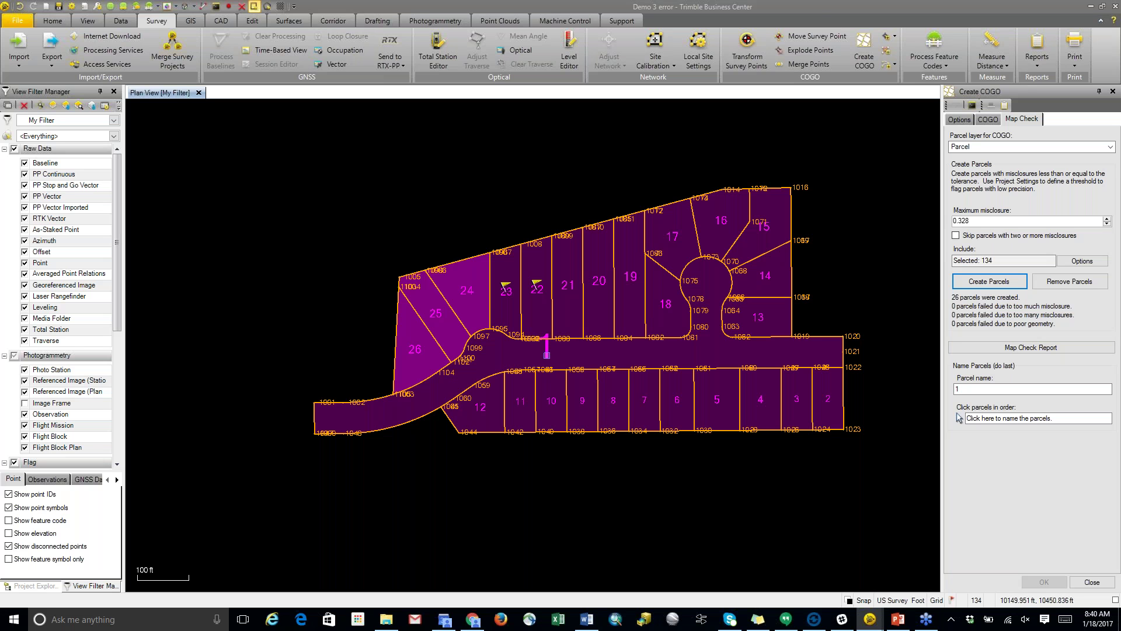
Step: Delete parcel 1, the one covering the street
click(544, 352)
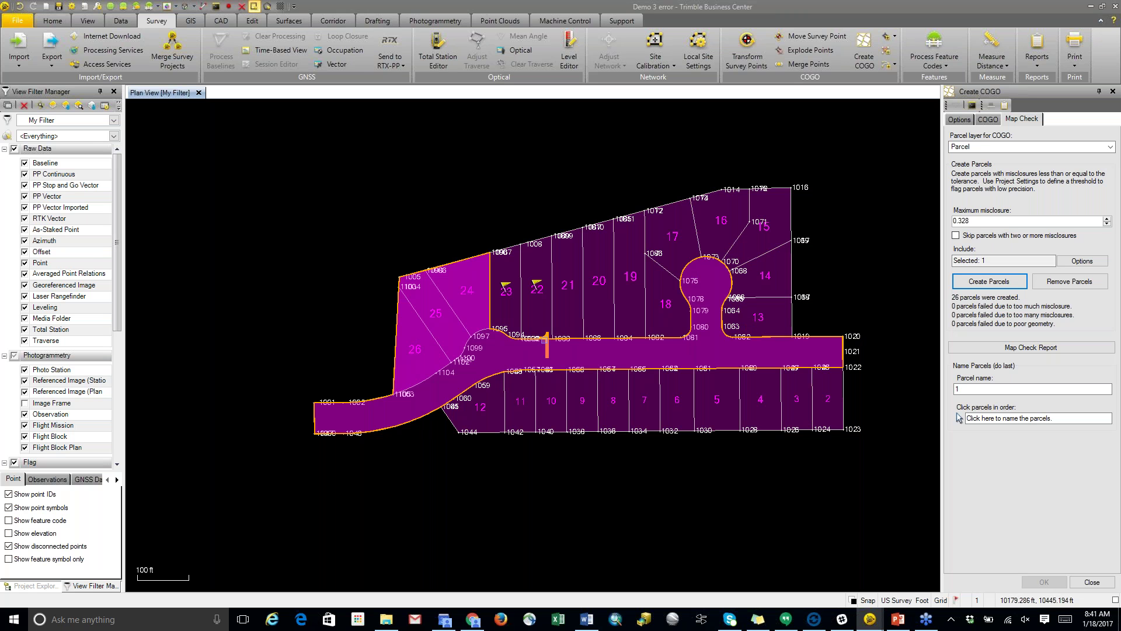
right_click(545, 354)
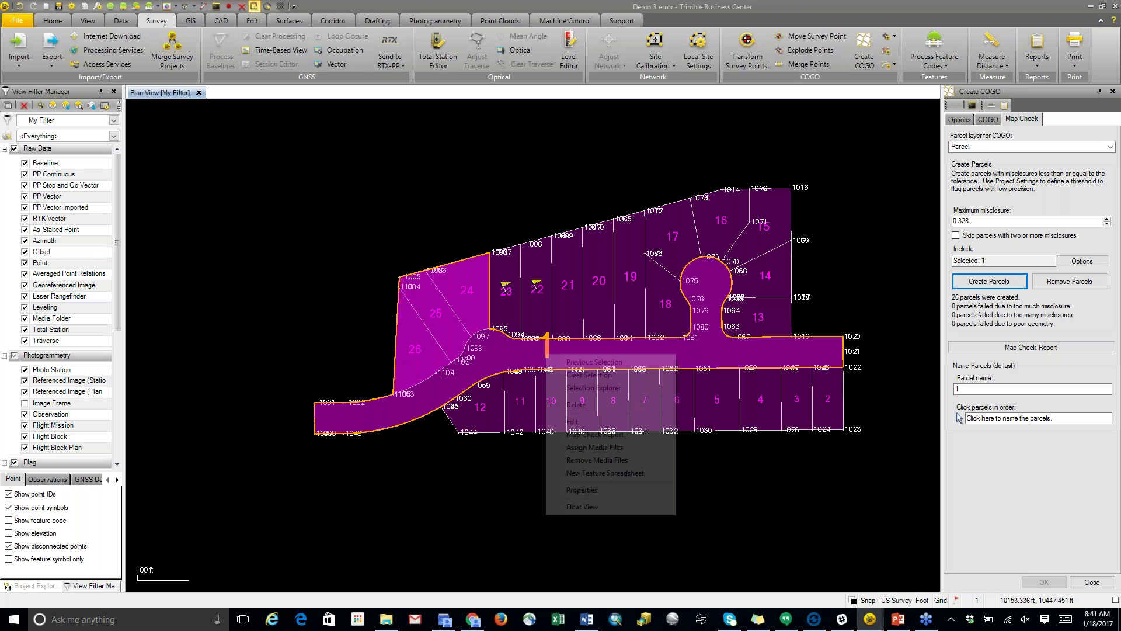
click(571, 405)
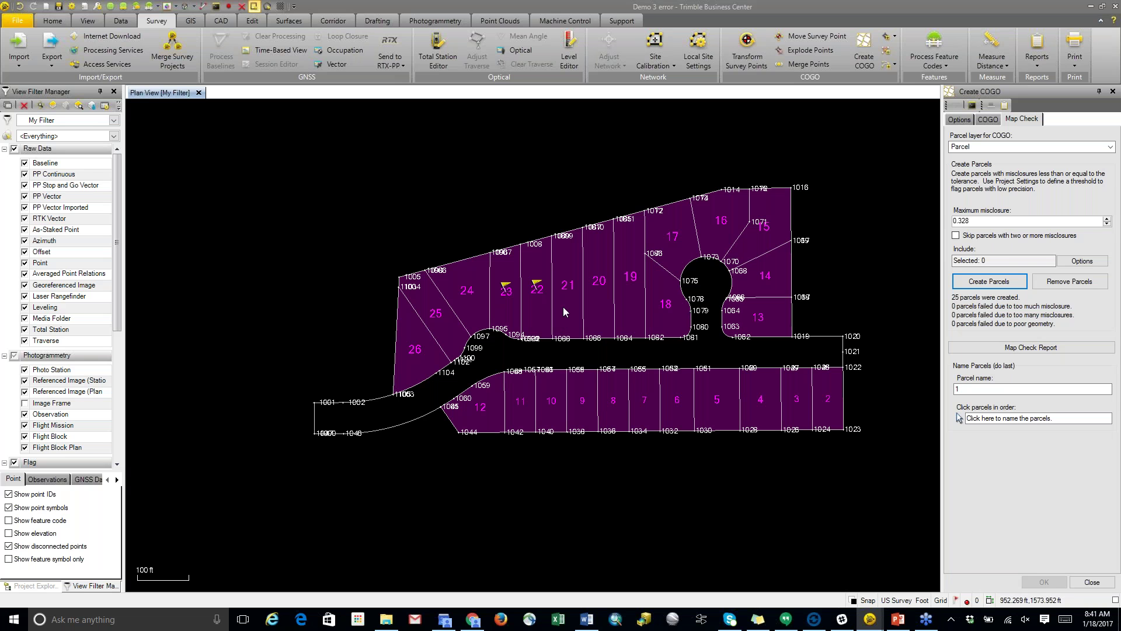
Step: Examine the misclosure and precision properties of flagged parcel 22, and check the parcel warnings in the Flags pane
click(536, 286)
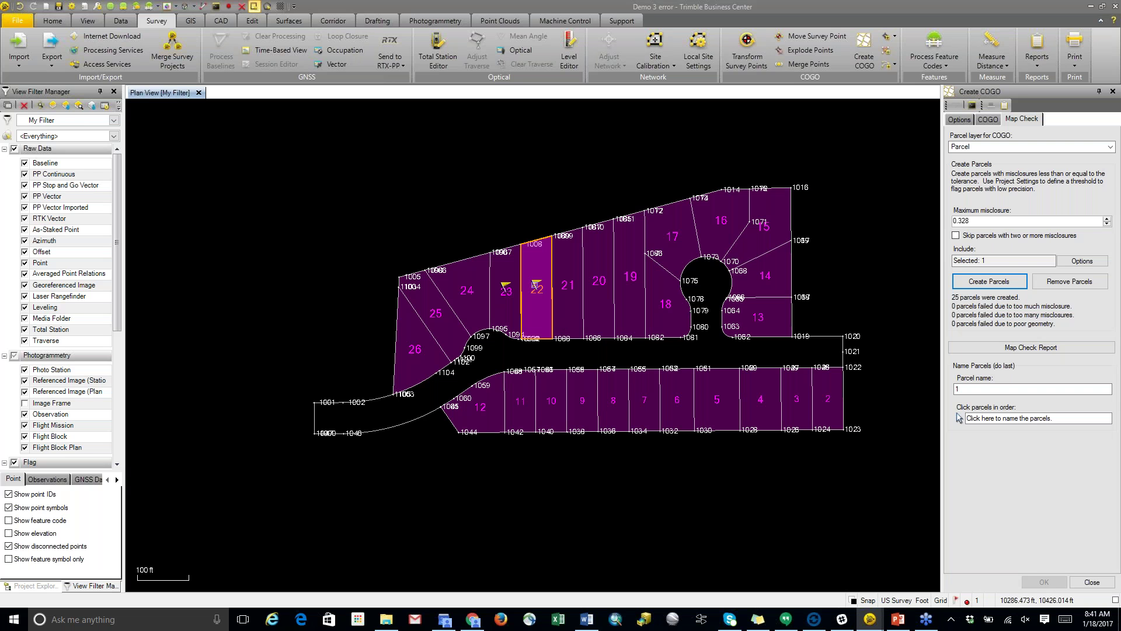
right_click(543, 279)
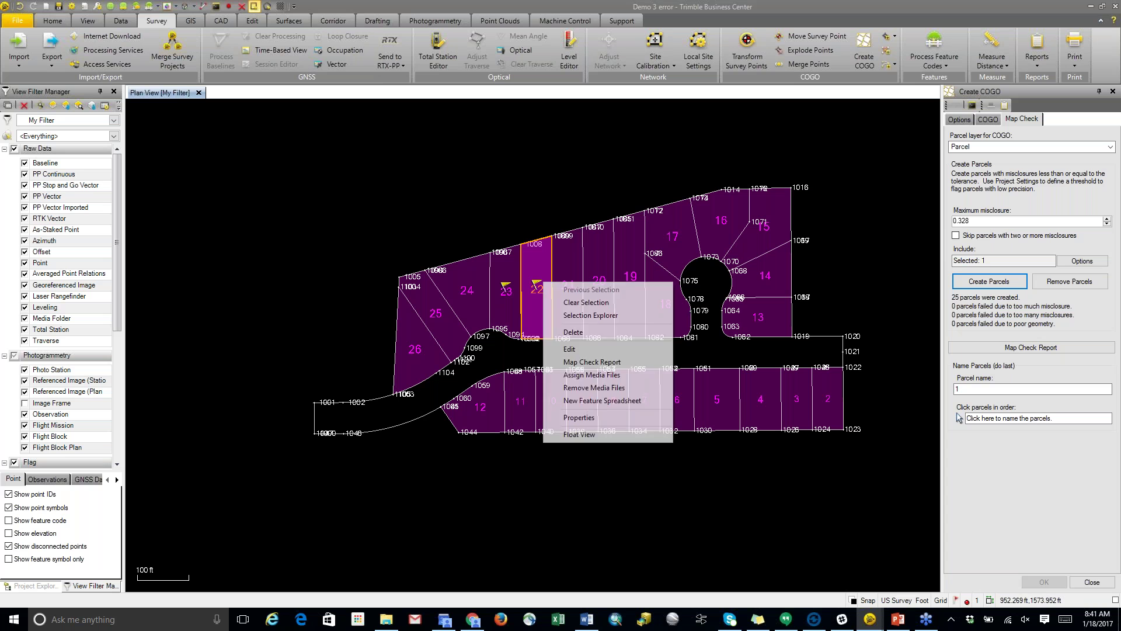
click(579, 417)
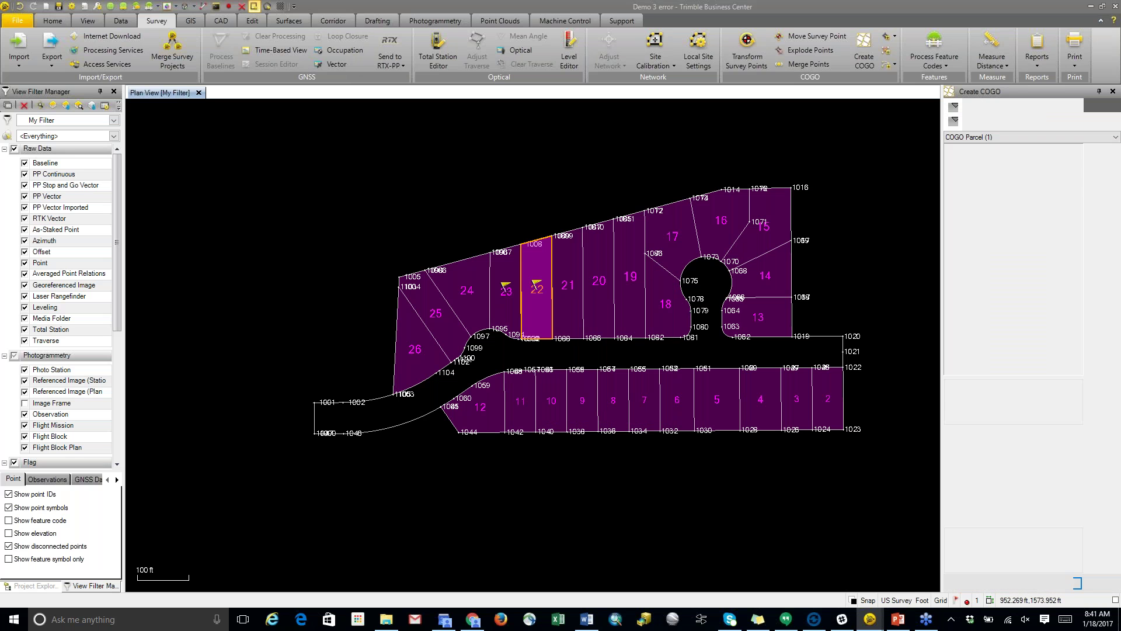
scroll(1039, 354, down, 1)
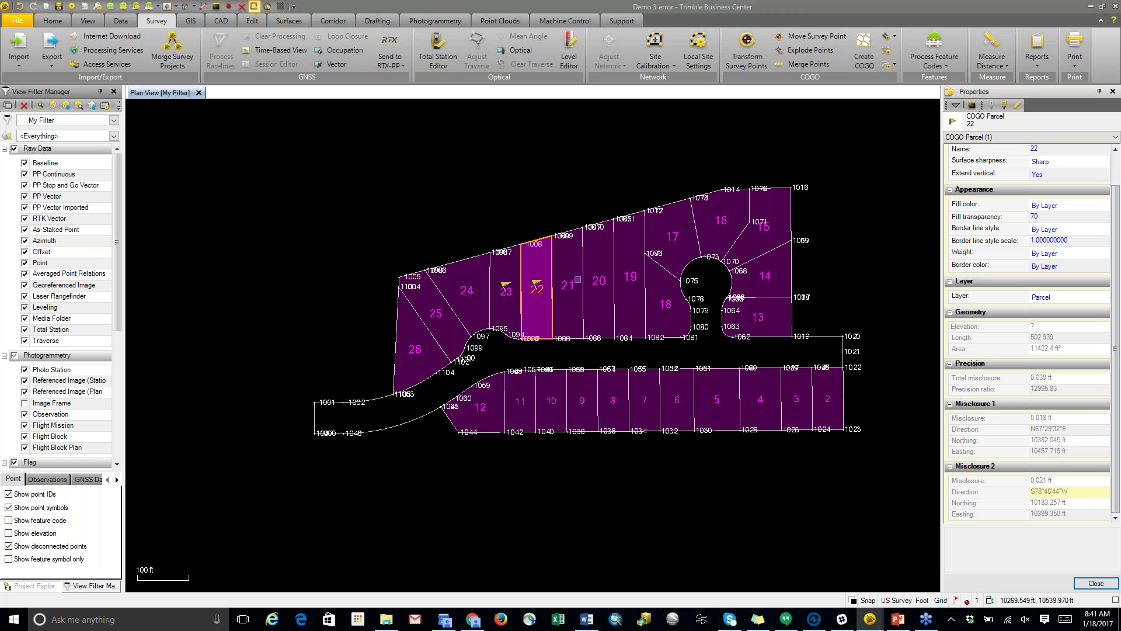
click(956, 600)
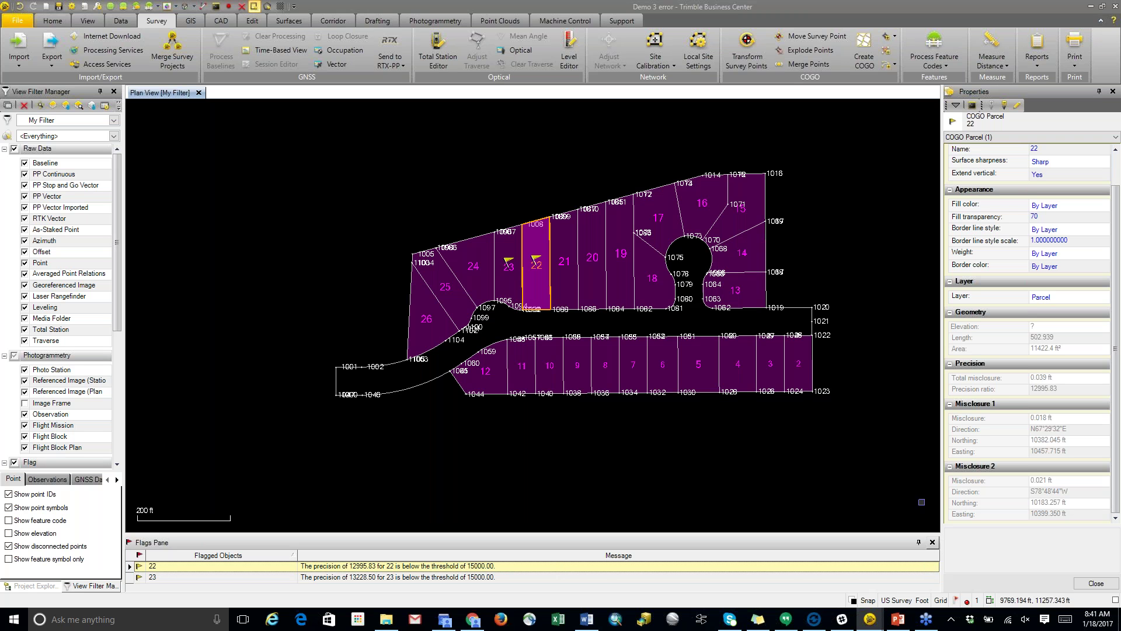
click(809, 470)
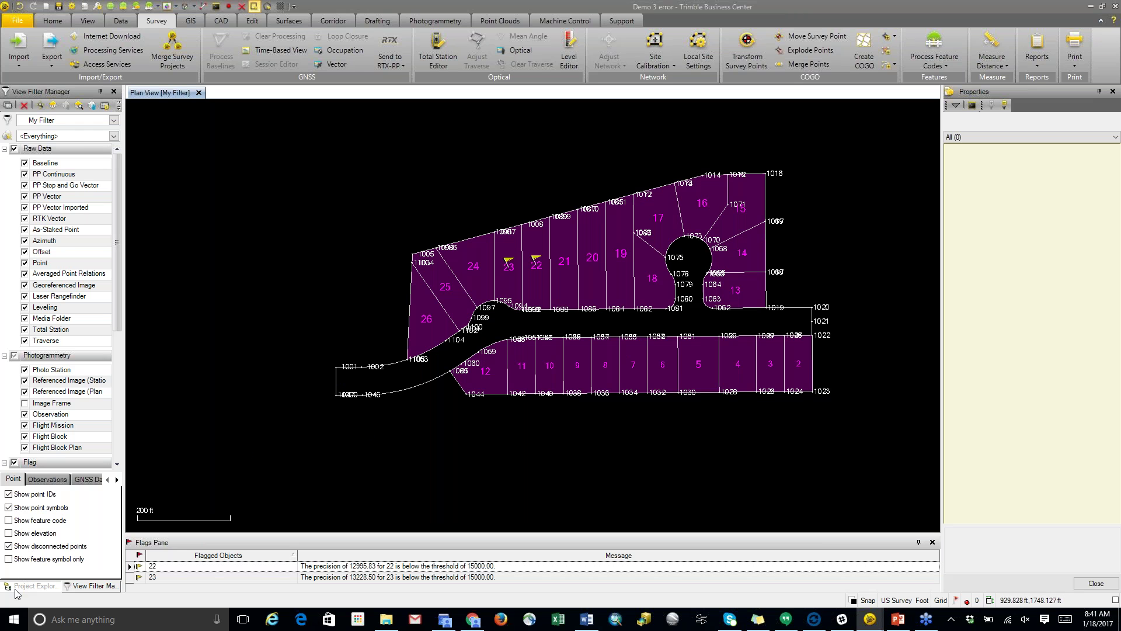
Step: Hide the Parcel layer in the plan view
click(32, 587)
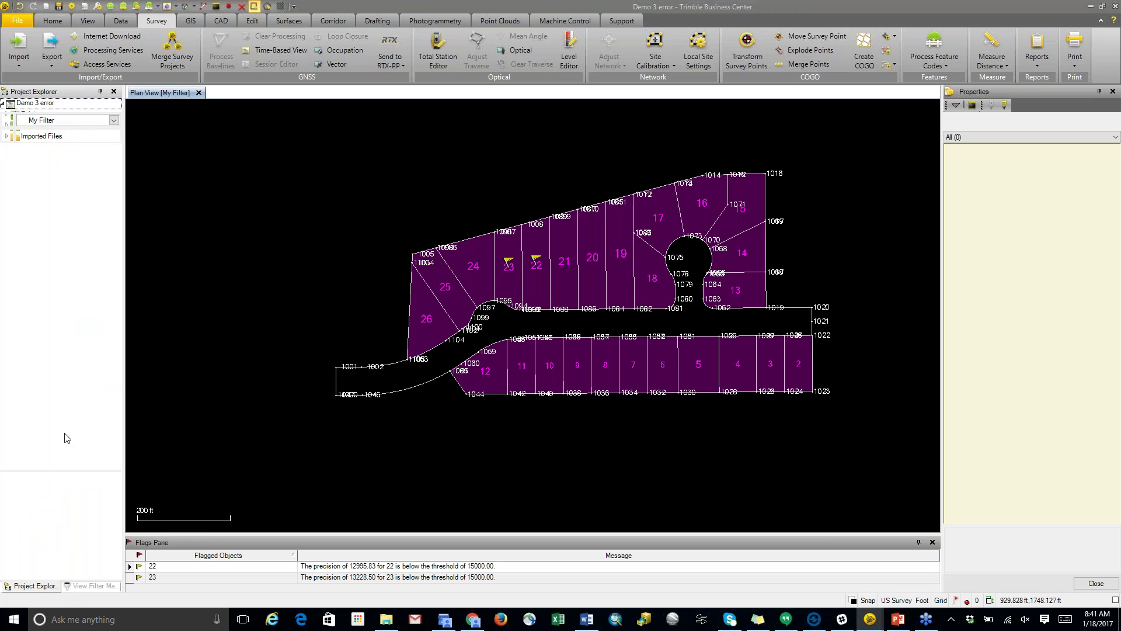
click(92, 586)
scroll(121, 309, down, 4)
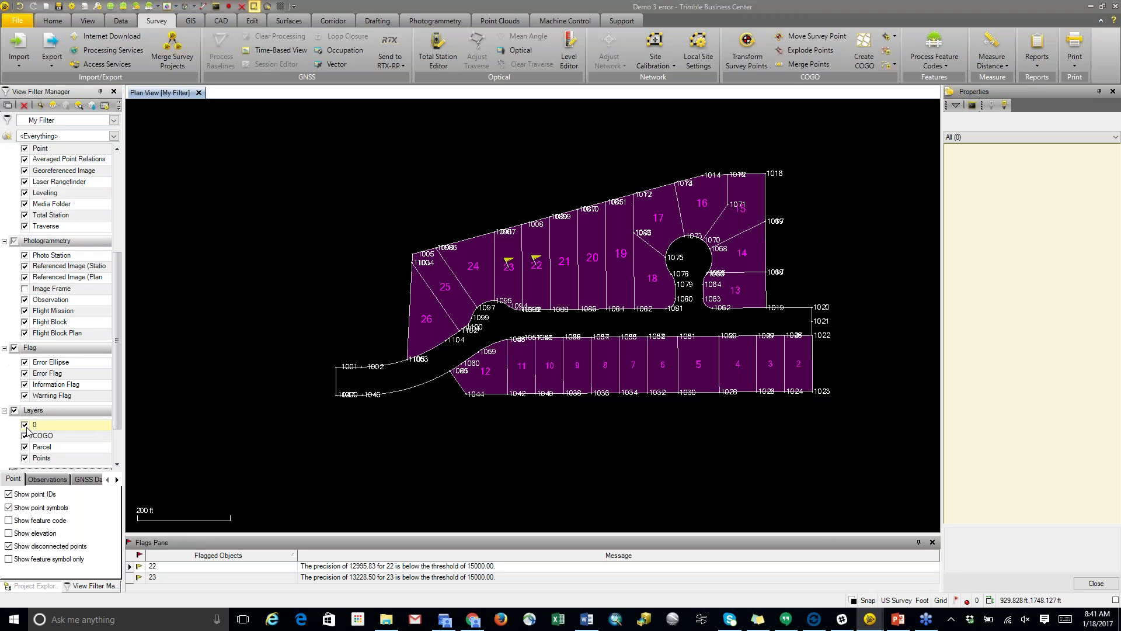
click(25, 447)
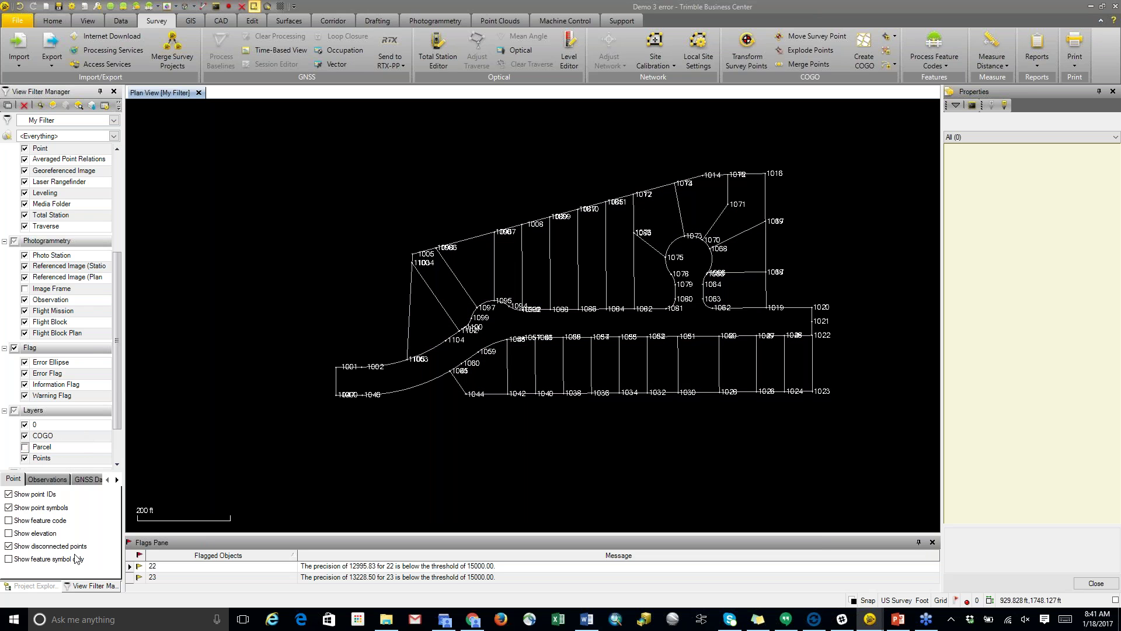
Step: Start georeferencing the imported Walden Ponds.pdf image and send the image to the back
click(32, 586)
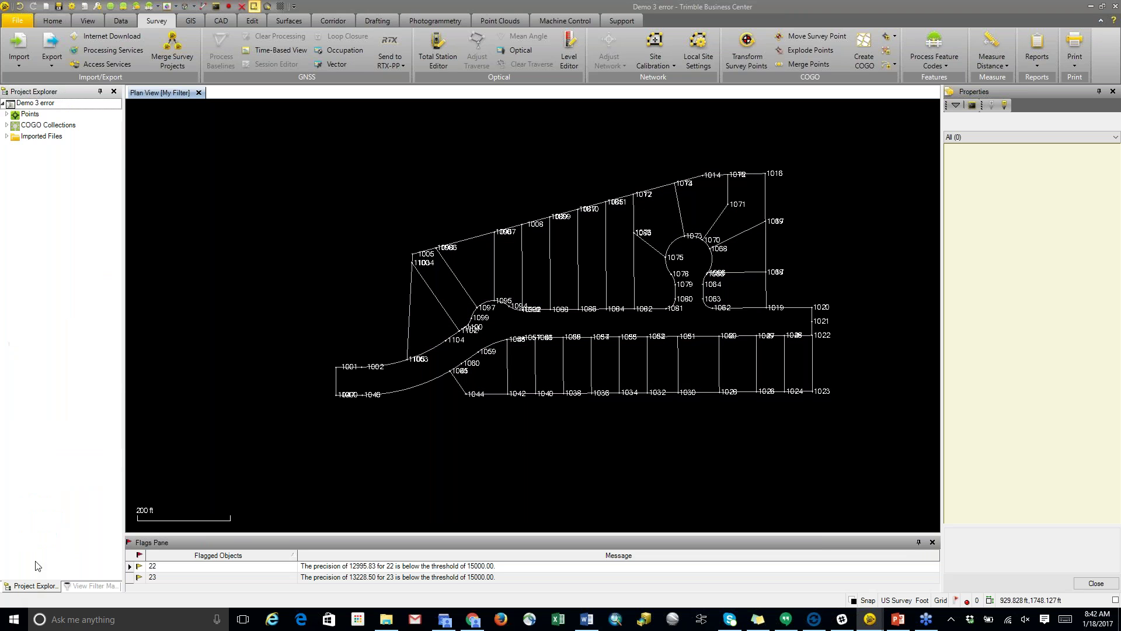
click(7, 136)
click(35, 147)
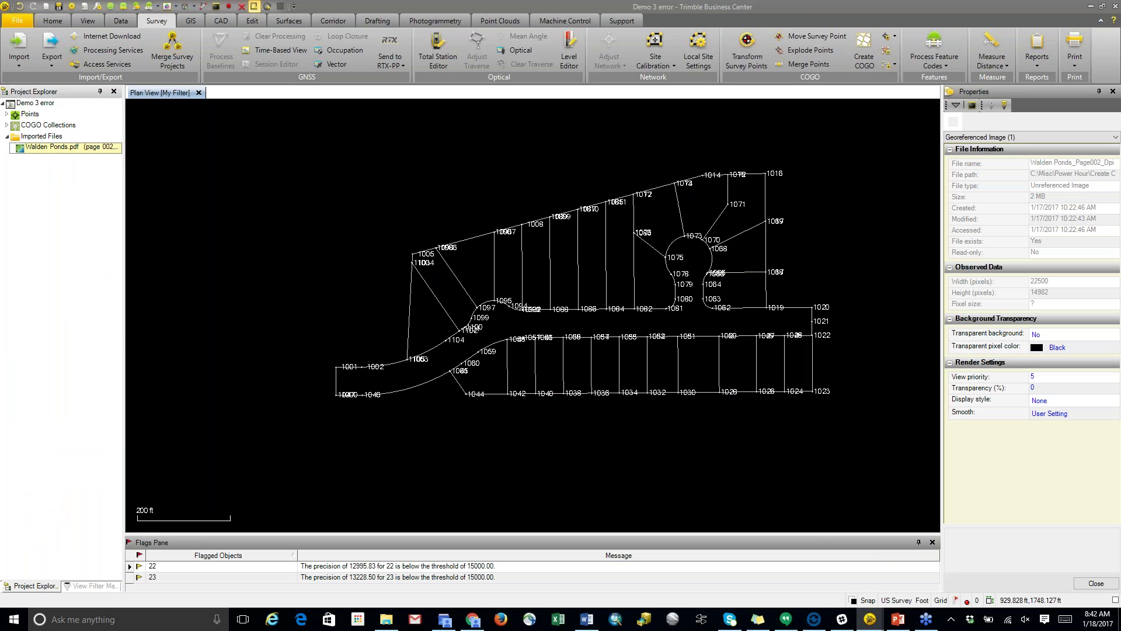
right_click(43, 147)
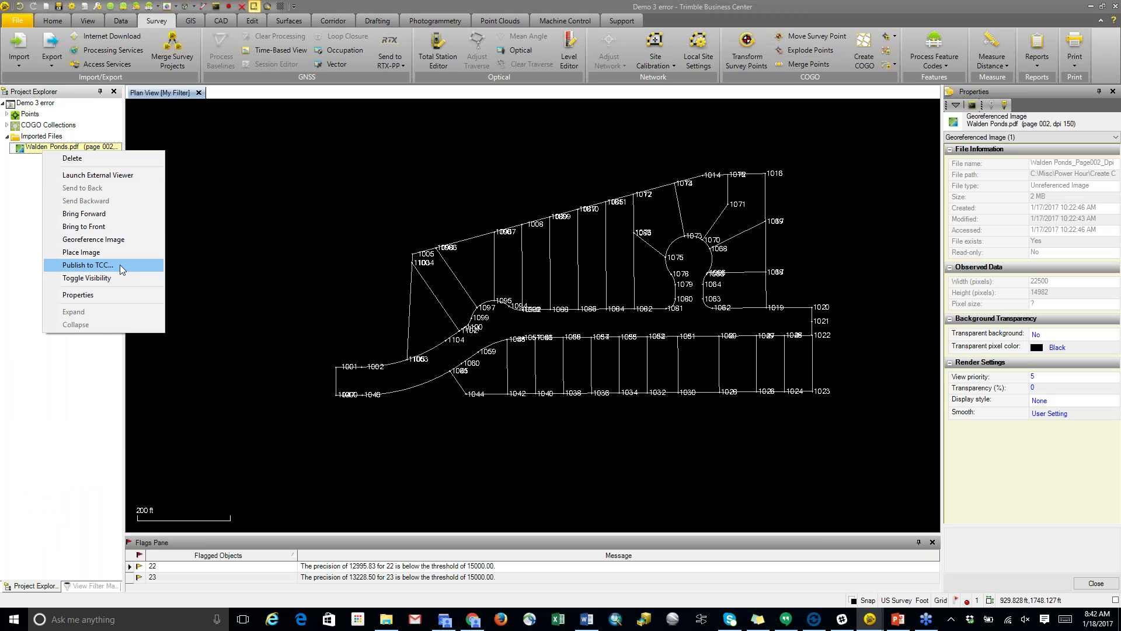
click(96, 240)
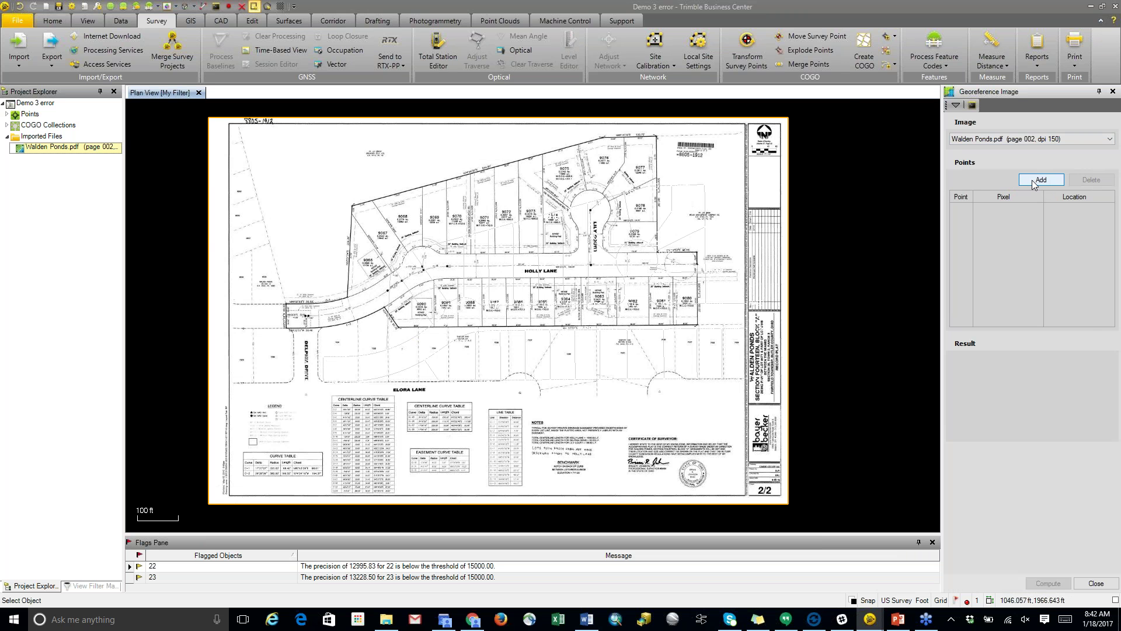
scroll(587, 291, up, 1)
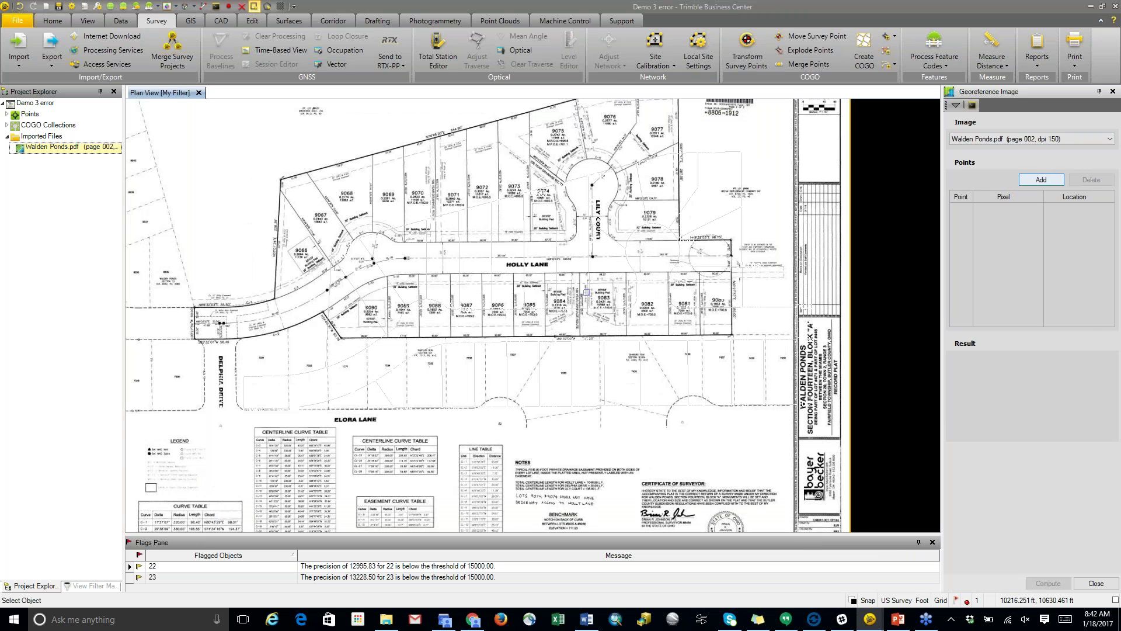
scroll(587, 292, down, 1)
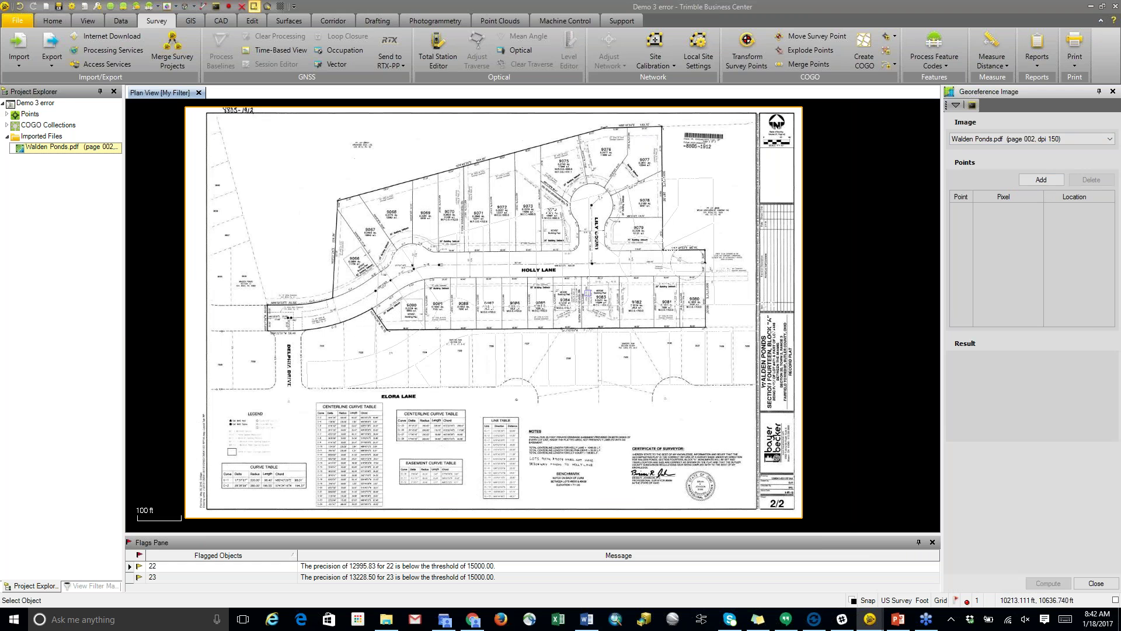
scroll(586, 293, down, 1)
right_click(75, 150)
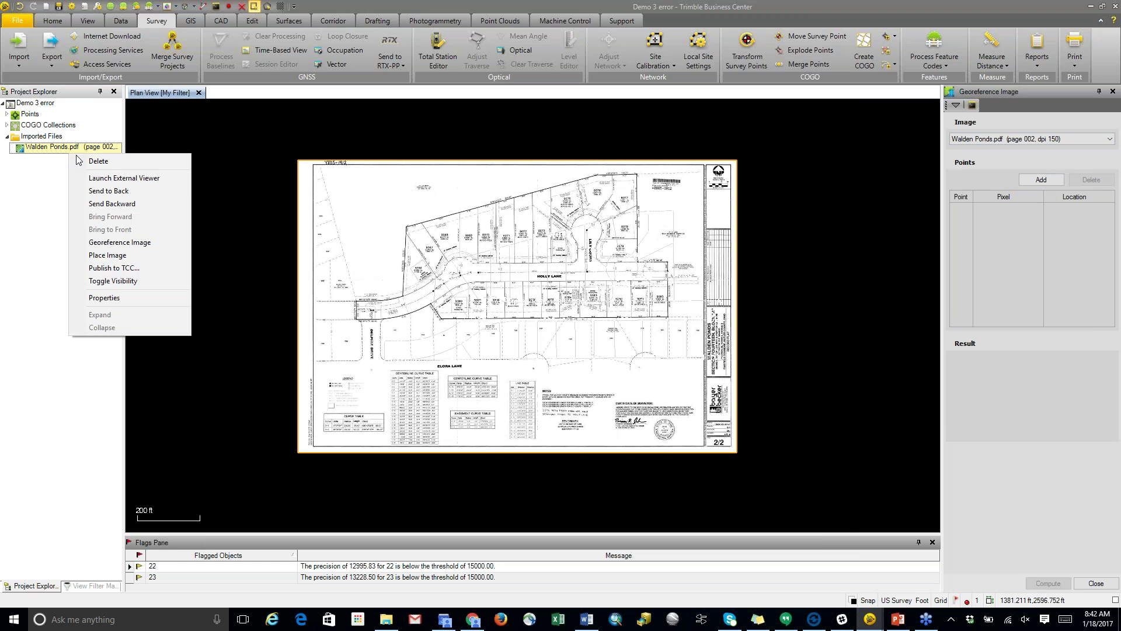
click(129, 193)
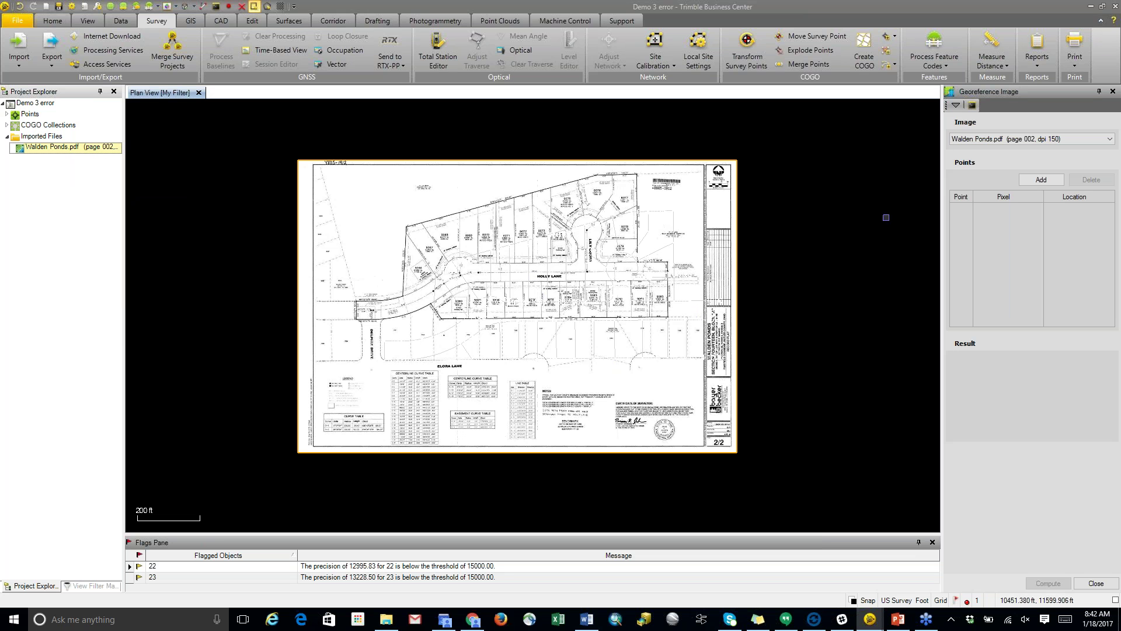
Step: Add georeference point A and pick its pixel position at the plat boundary's southwest corner, at the street's west end
click(1034, 181)
click(1049, 180)
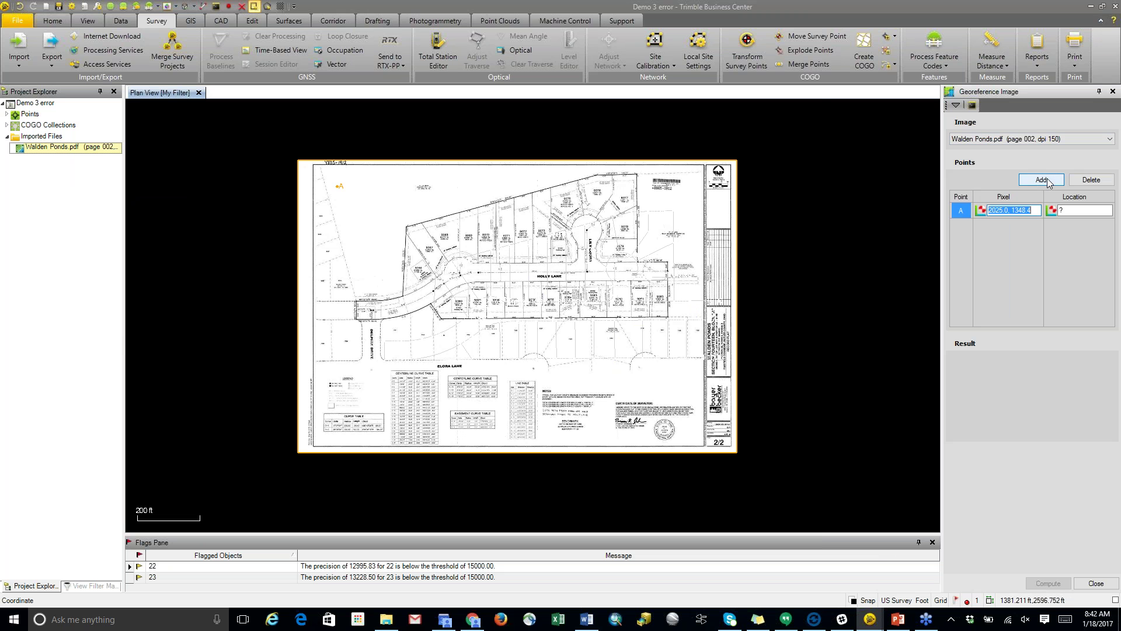
scroll(383, 320, up, 3)
scroll(373, 320, up, 2)
scroll(307, 312, up, 3)
click(328, 321)
scroll(392, 333, down, 5)
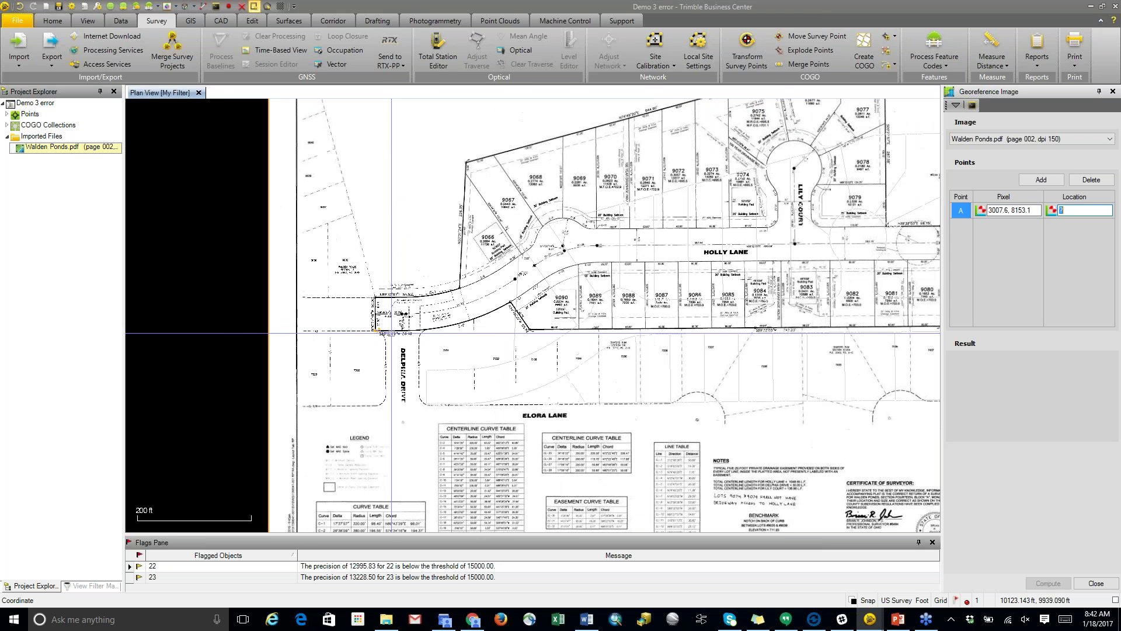
scroll(558, 342, down, 4)
scroll(555, 338, up, 3)
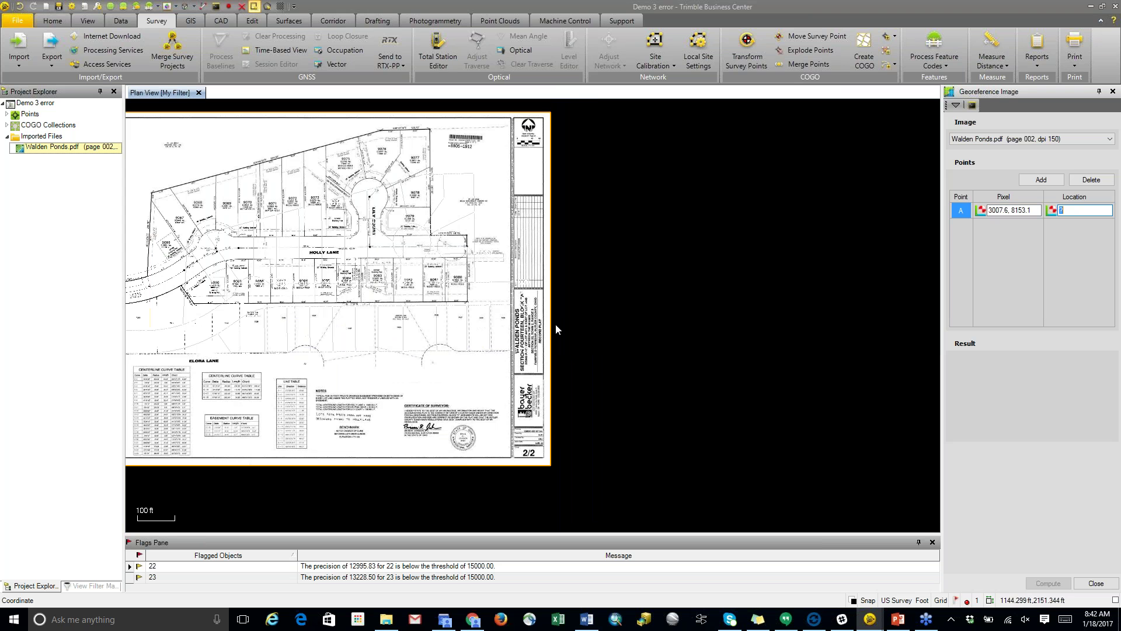
scroll(308, 350, down, 4)
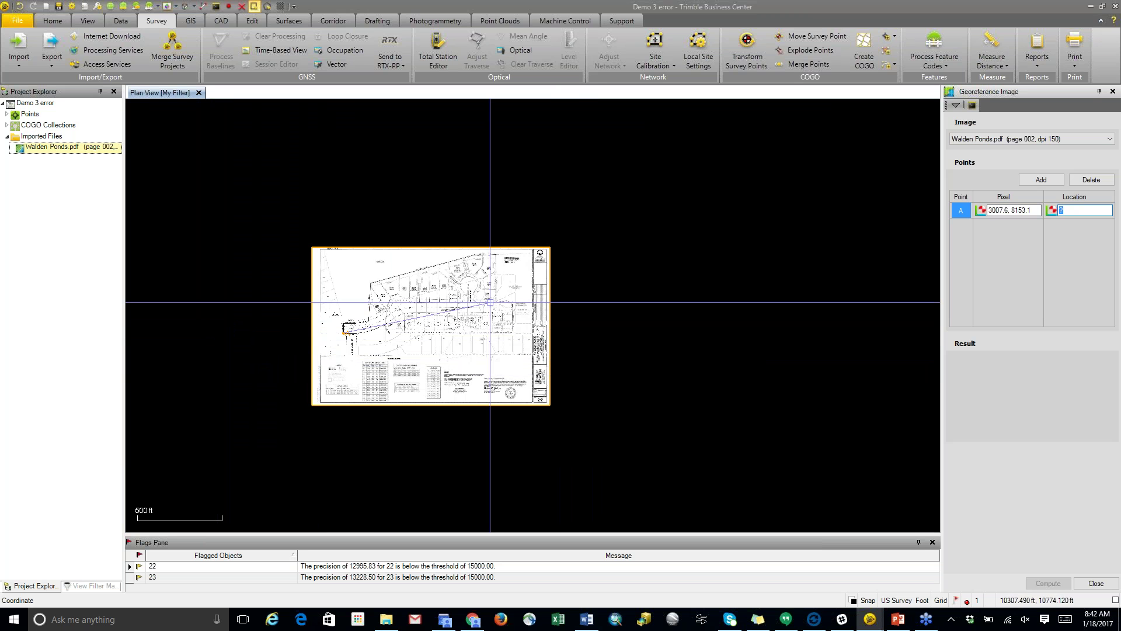
Step: Switch to the Demo Final project and examine how the semi-transparent plat image lines up with the parcel linework around Holly Lane
mouse_move(874, 626)
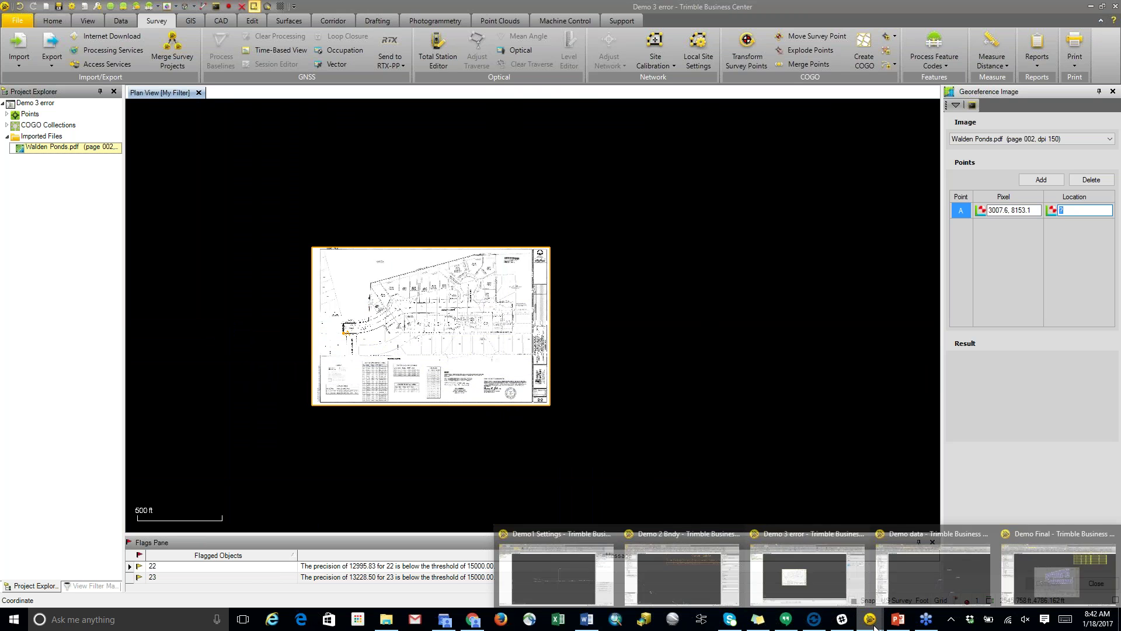
click(1050, 576)
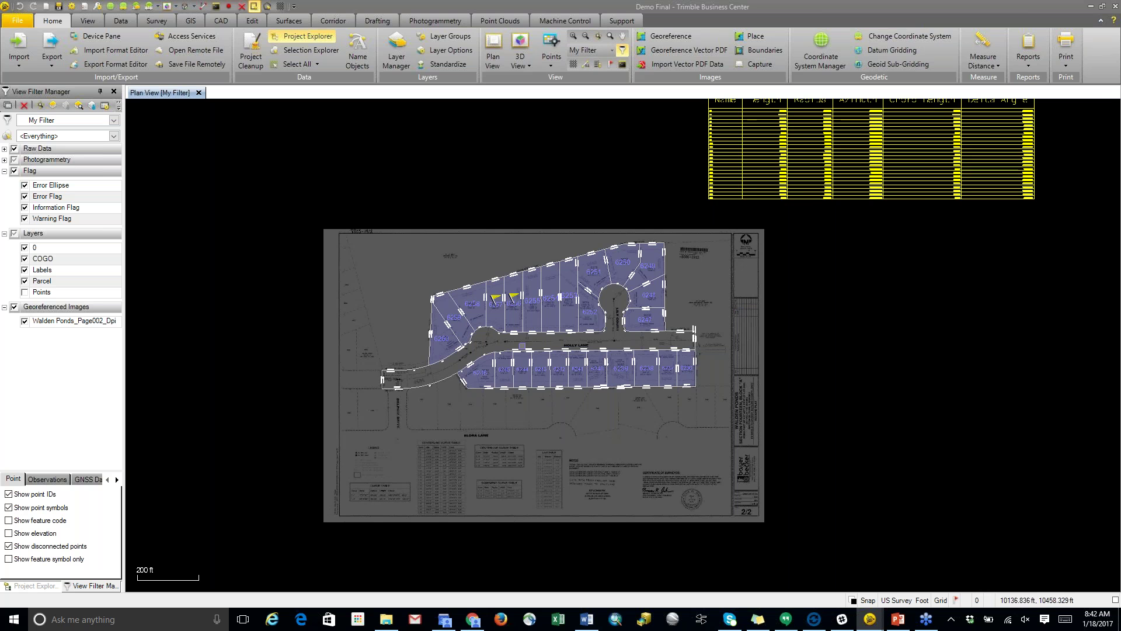
scroll(580, 342, up, 3)
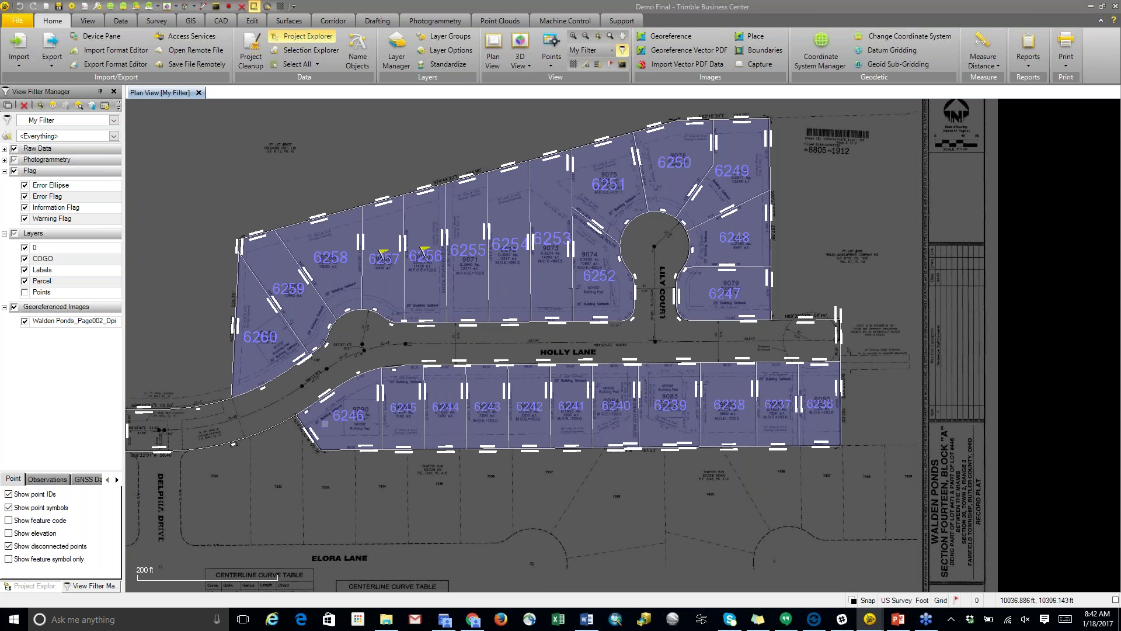
middle_drag(447, 353, 503, 318)
scroll(336, 337, up, 1)
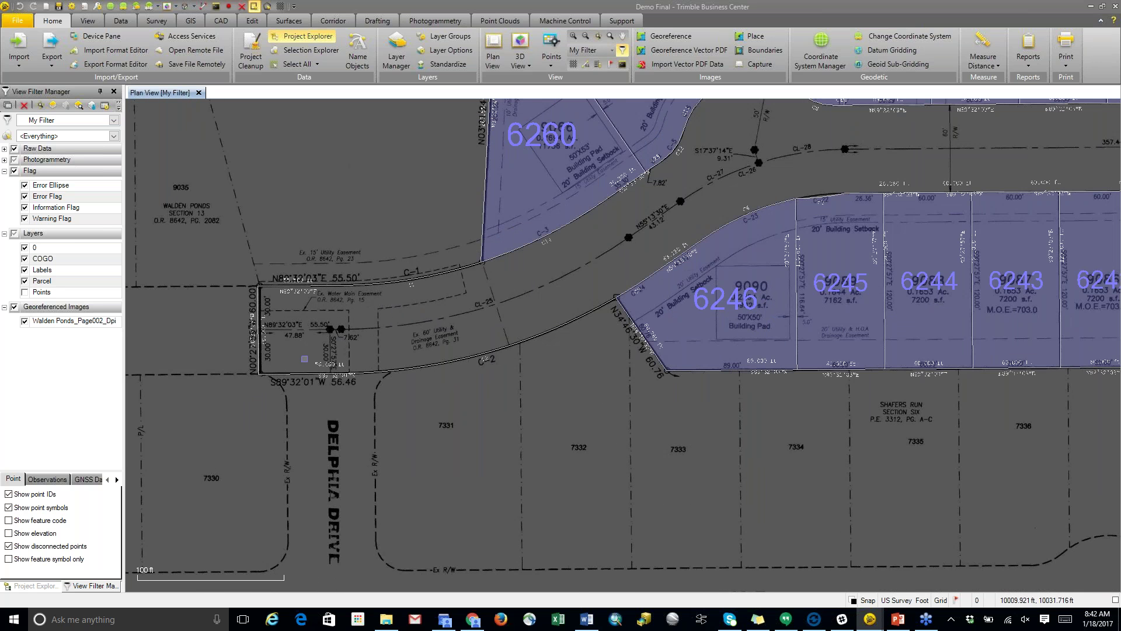
scroll(647, 326, down, 1)
scroll(632, 336, down, 2)
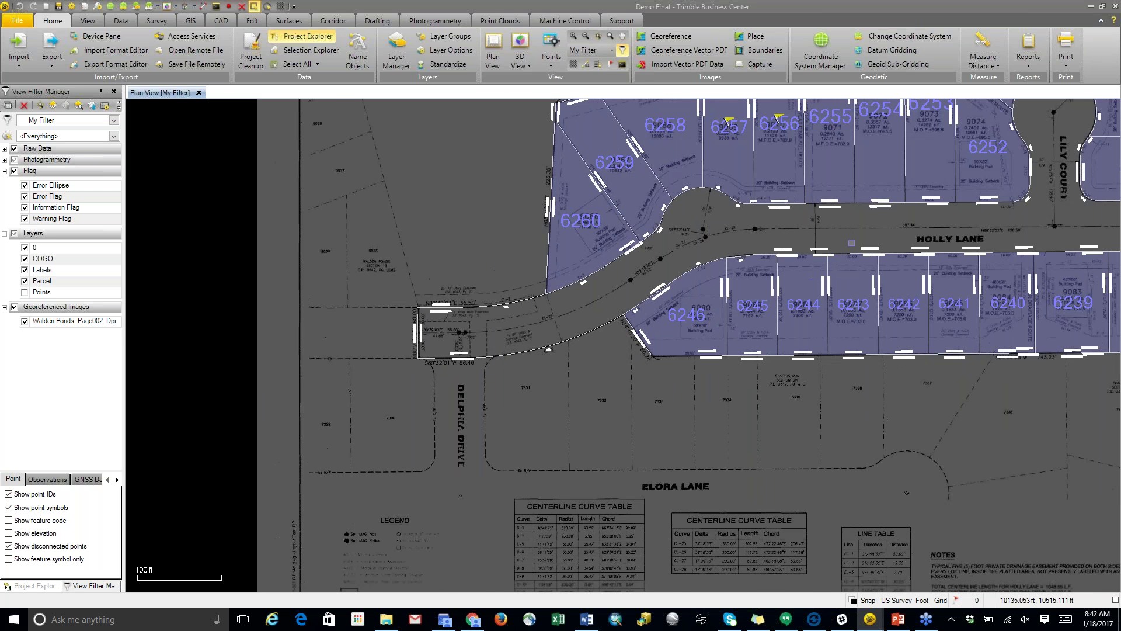
scroll(851, 242, down, 1)
middle_drag(818, 270, 654, 341)
middle_drag(812, 271, 766, 286)
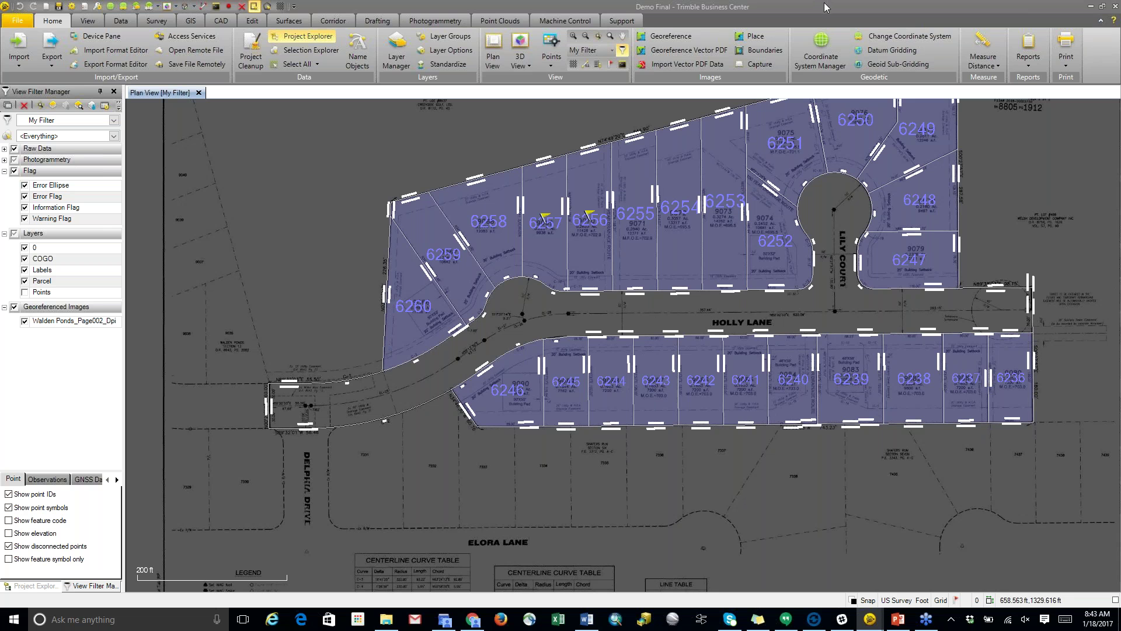
Step: Return to the Demo 3 error project and expand its Points list in the project tree
mouse_move(869, 627)
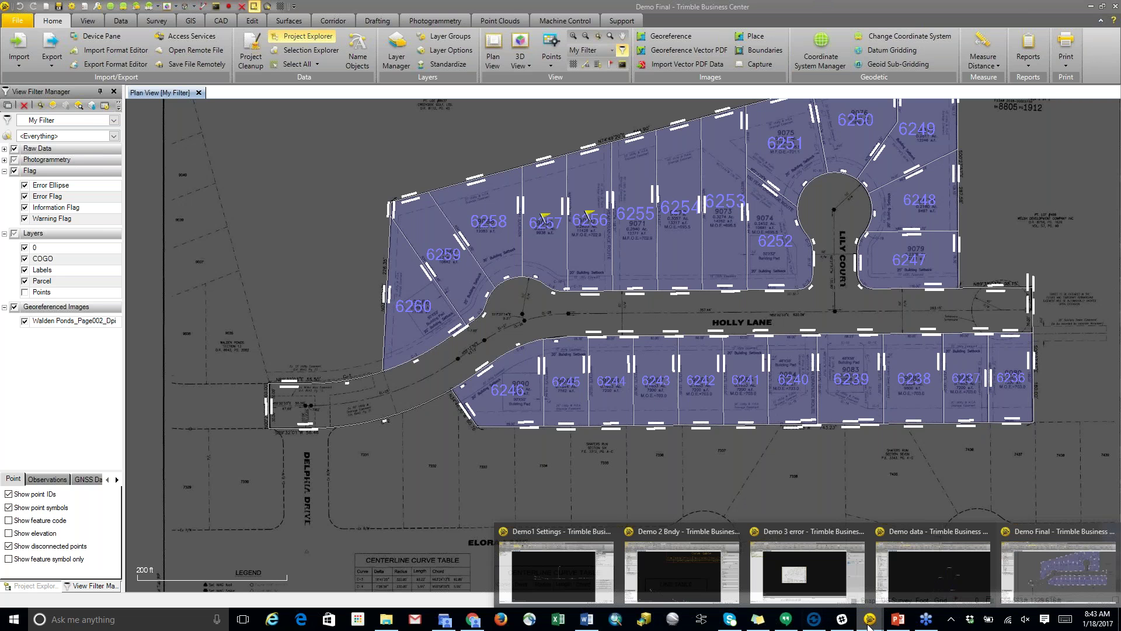
click(808, 570)
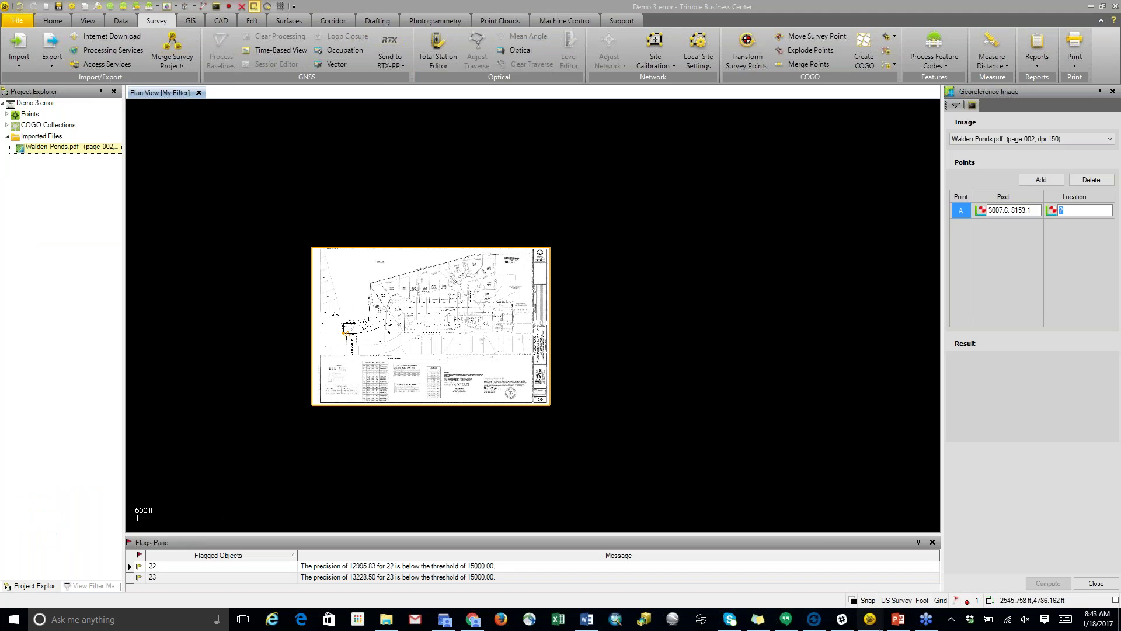
scroll(380, 351, up, 3)
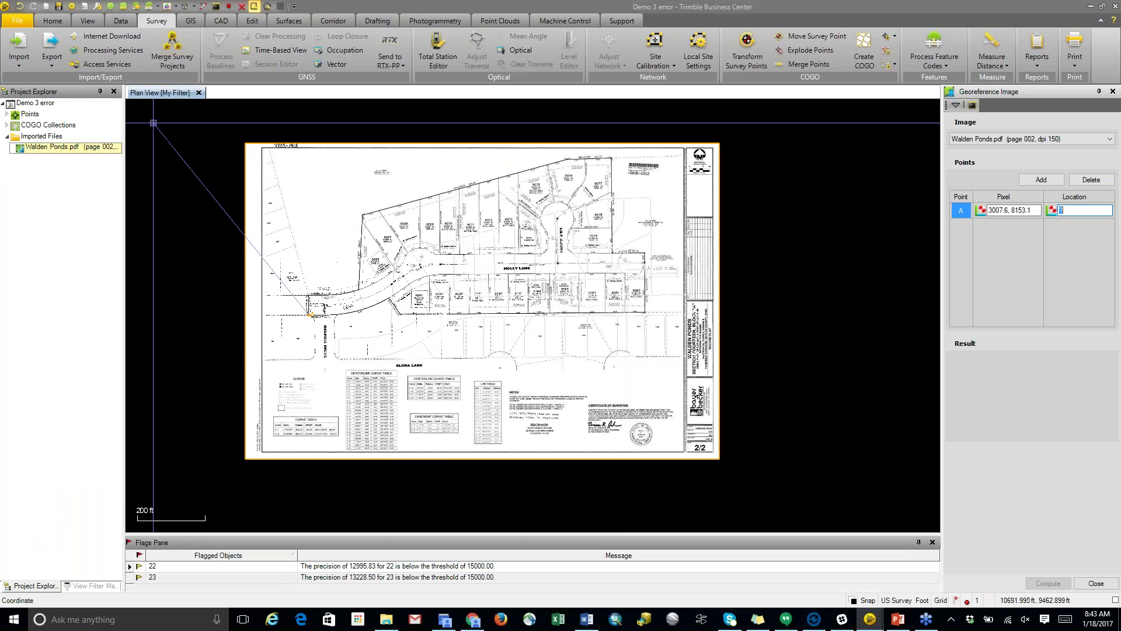
click(8, 114)
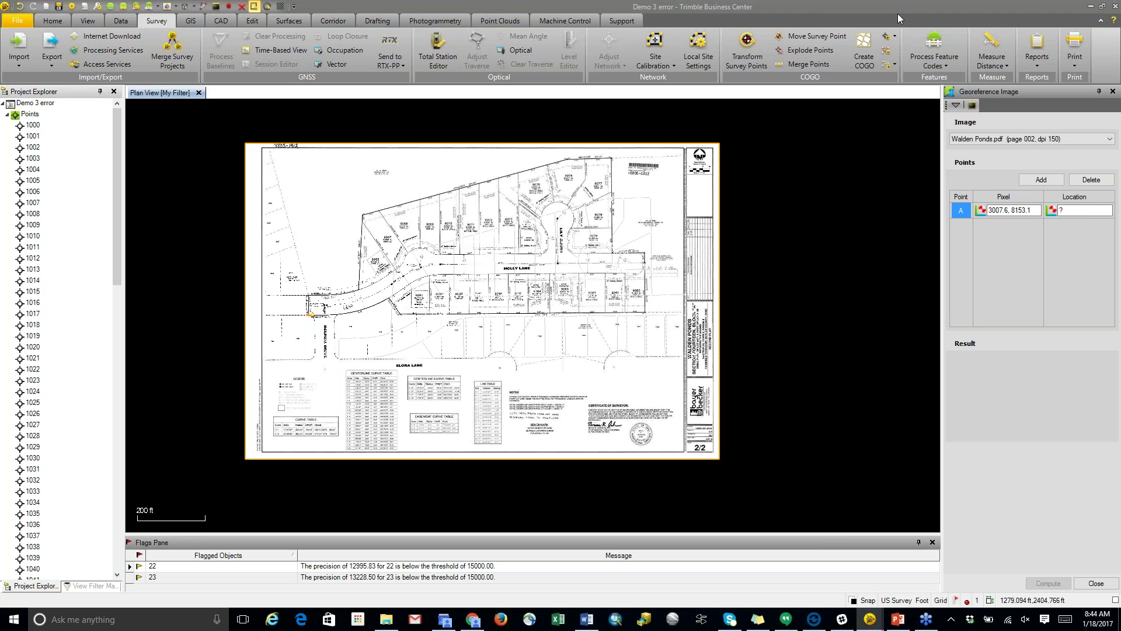
scroll(783, 296, down, 3)
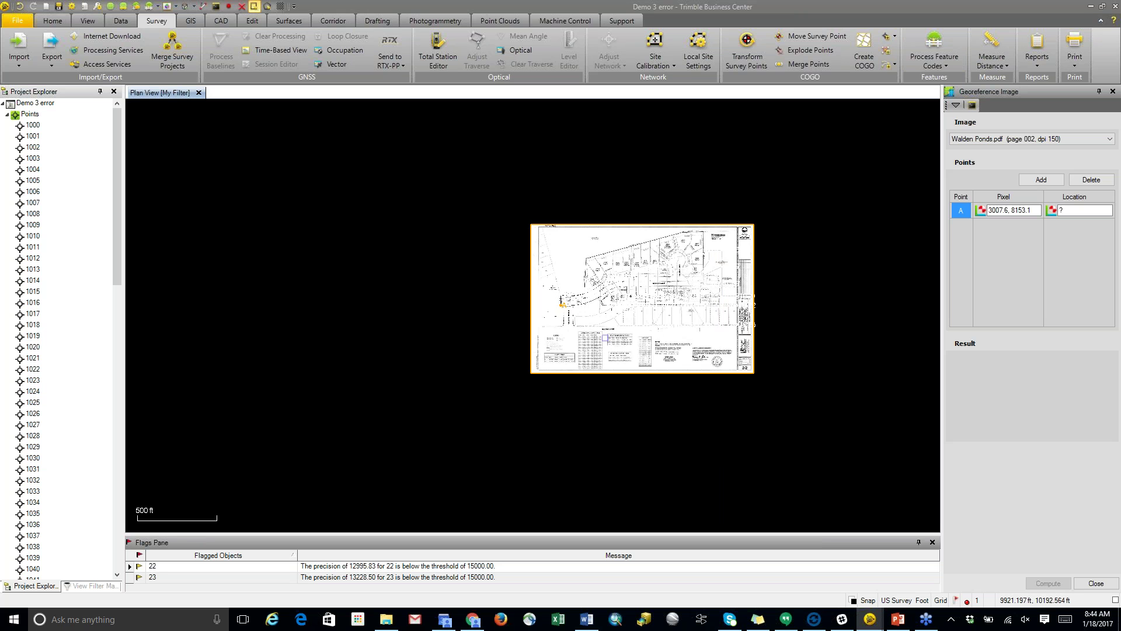
scroll(699, 330, up, 1)
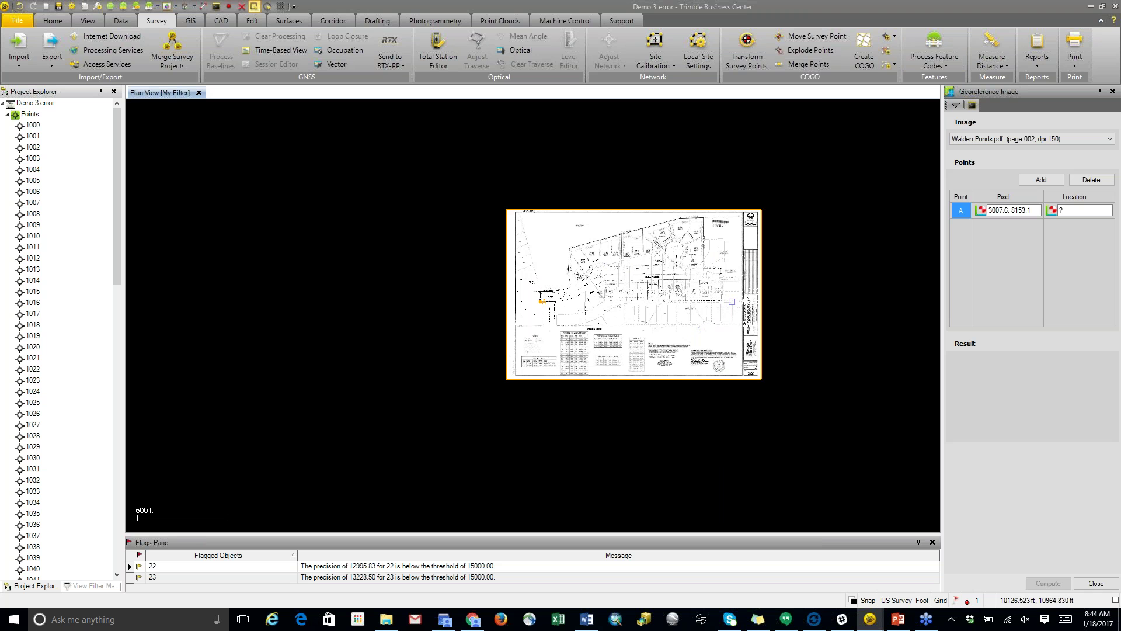
Step: Set the Walden Ponds.pdf image's transparency to 60% in its properties
right_click(550, 246)
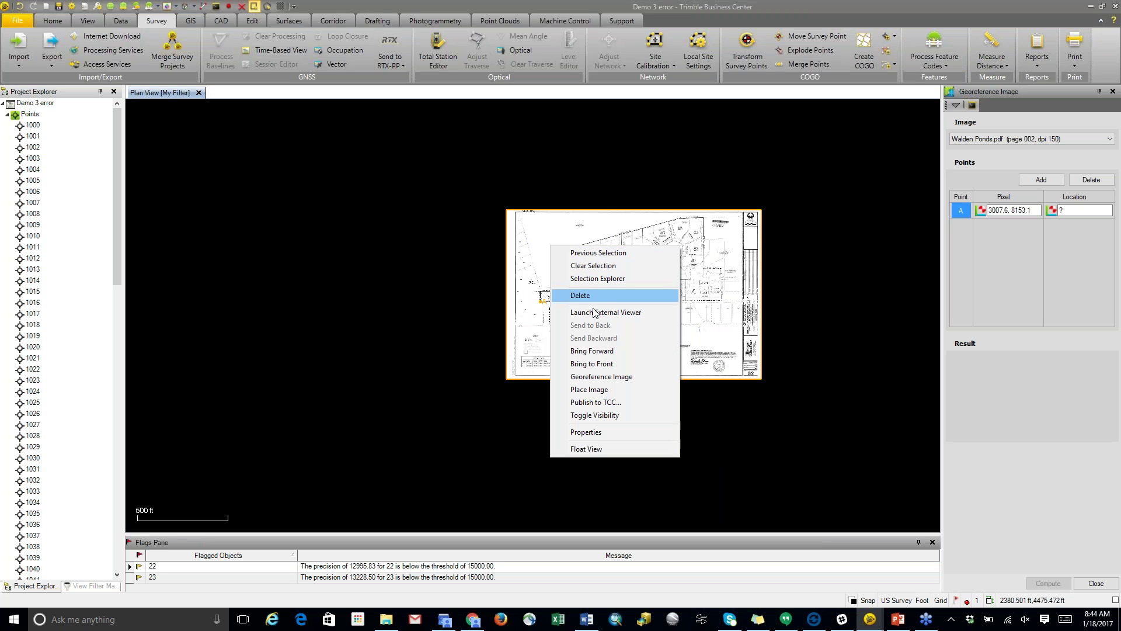
click(597, 434)
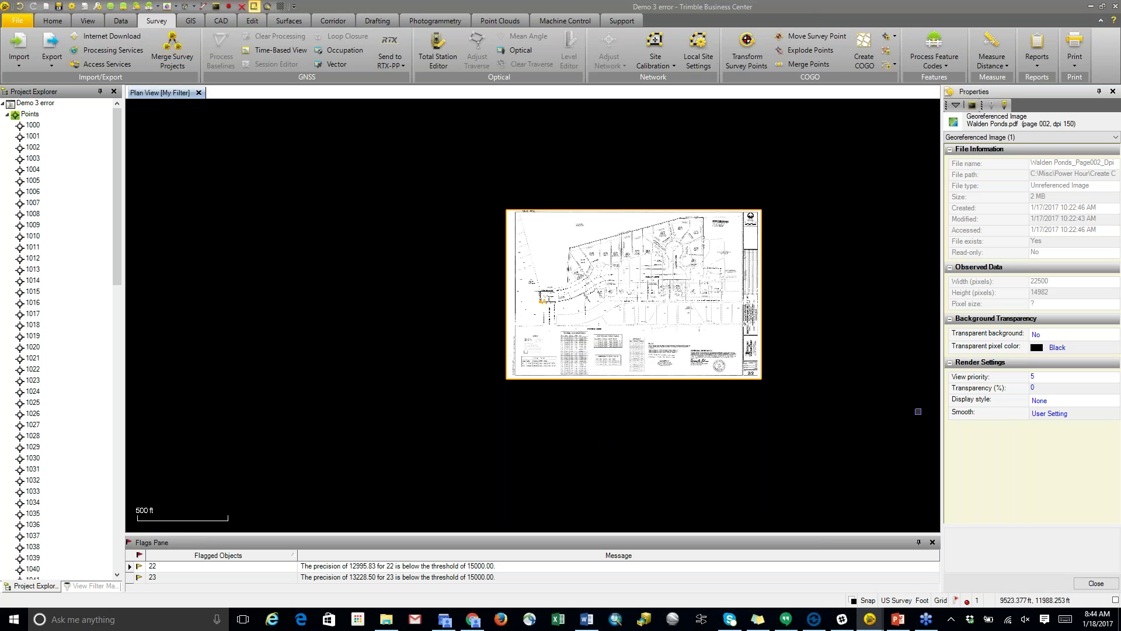
click(1055, 389)
key(BackSpace)
text(60)
key(Return)
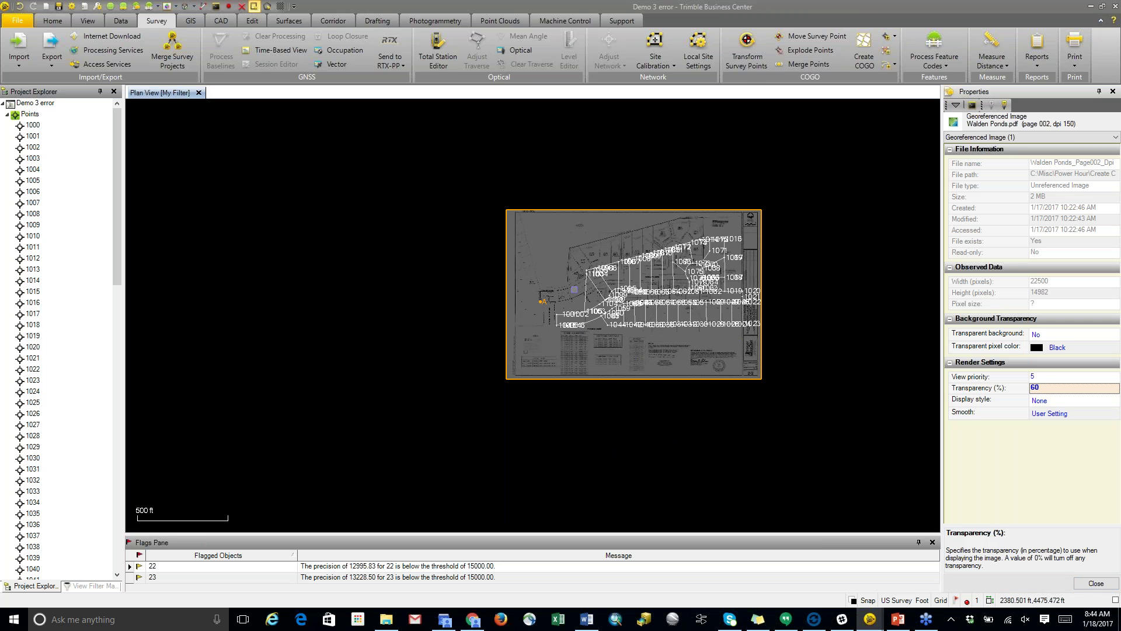
scroll(461, 336, up, 3)
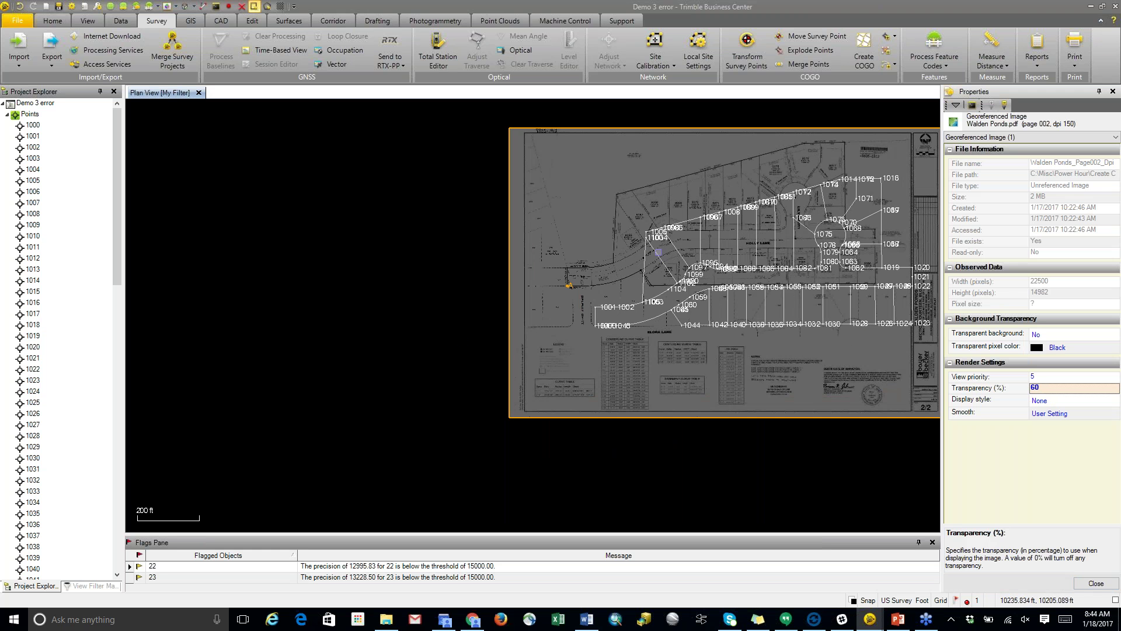
middle_drag(625, 261, 467, 292)
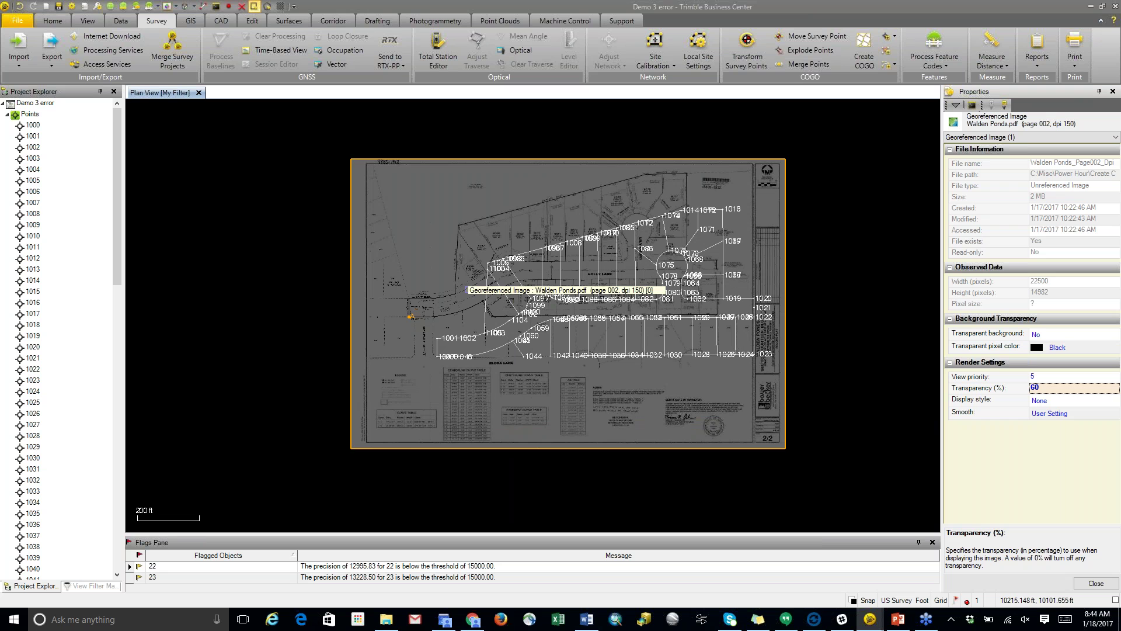
Step: Collapse the Points list and reopen georeferencing for the Walden Ponds.pdf image
click(7, 115)
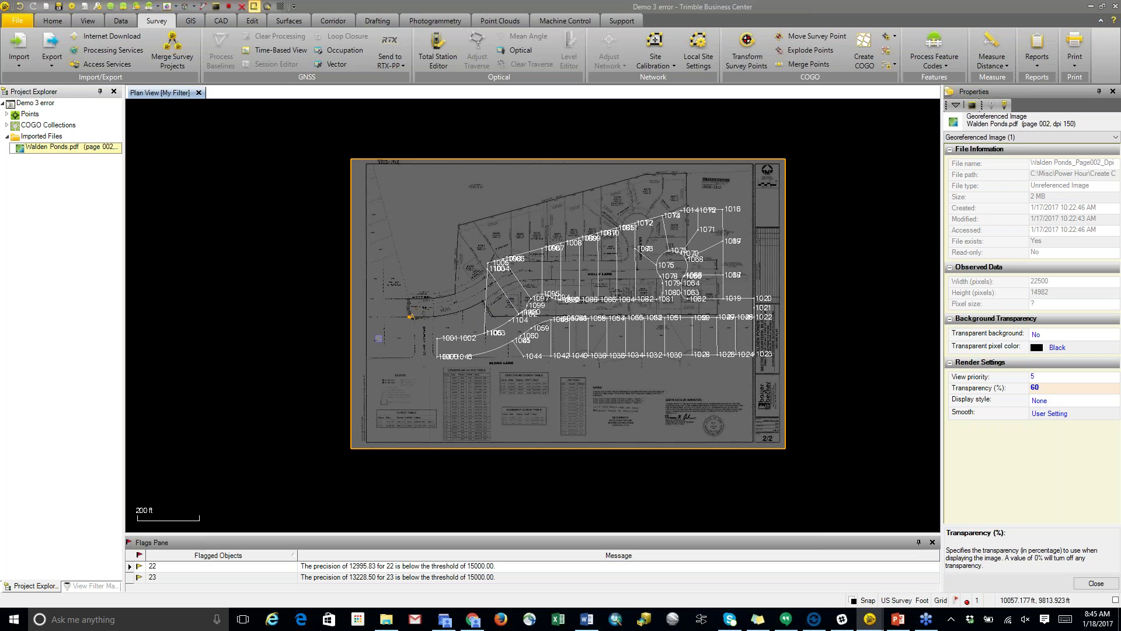
right_click(67, 150)
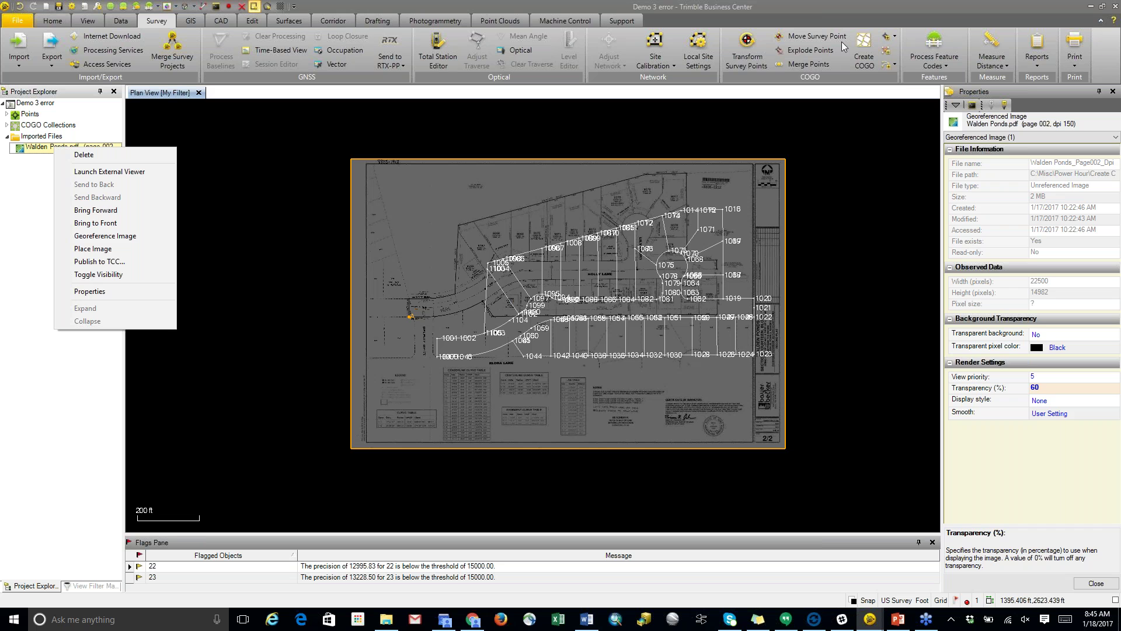
click(127, 237)
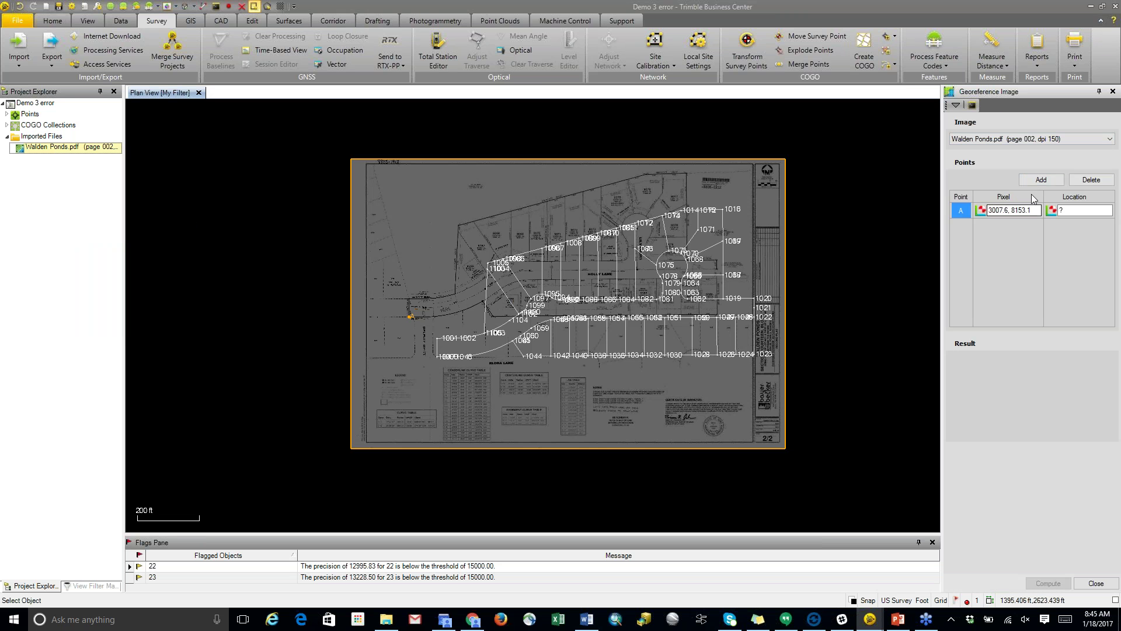
click(1042, 179)
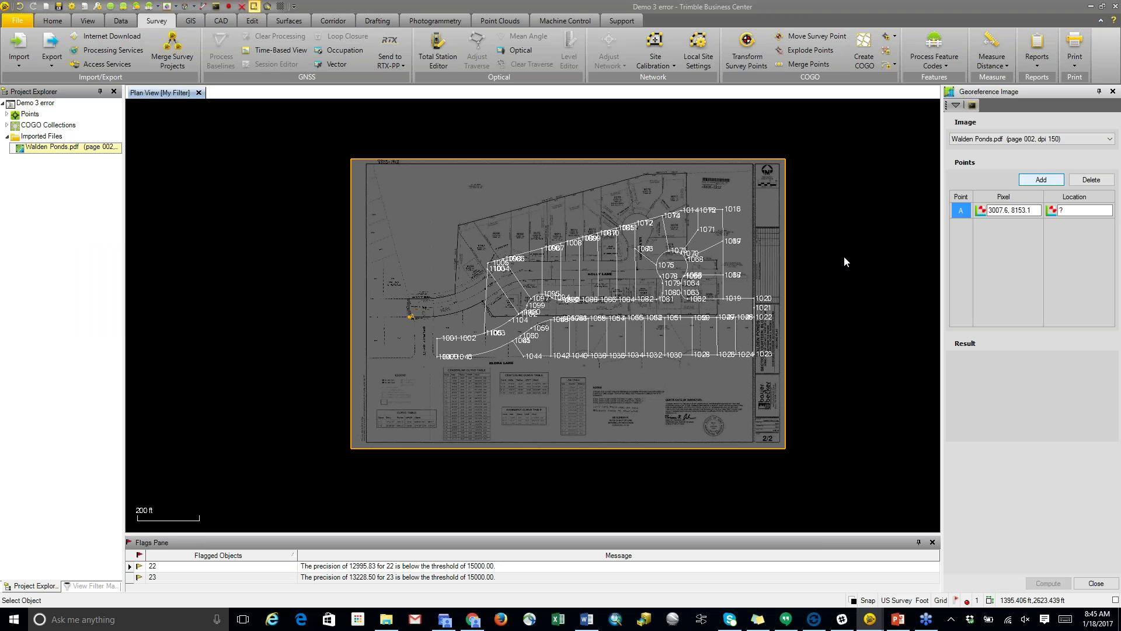
Step: Re-pick point A's pixel at the plat boundary's southwest corner beside Delphia Drive and its location at the linework's matching southwest corner
scroll(406, 319, up, 1)
scroll(406, 319, up, 2)
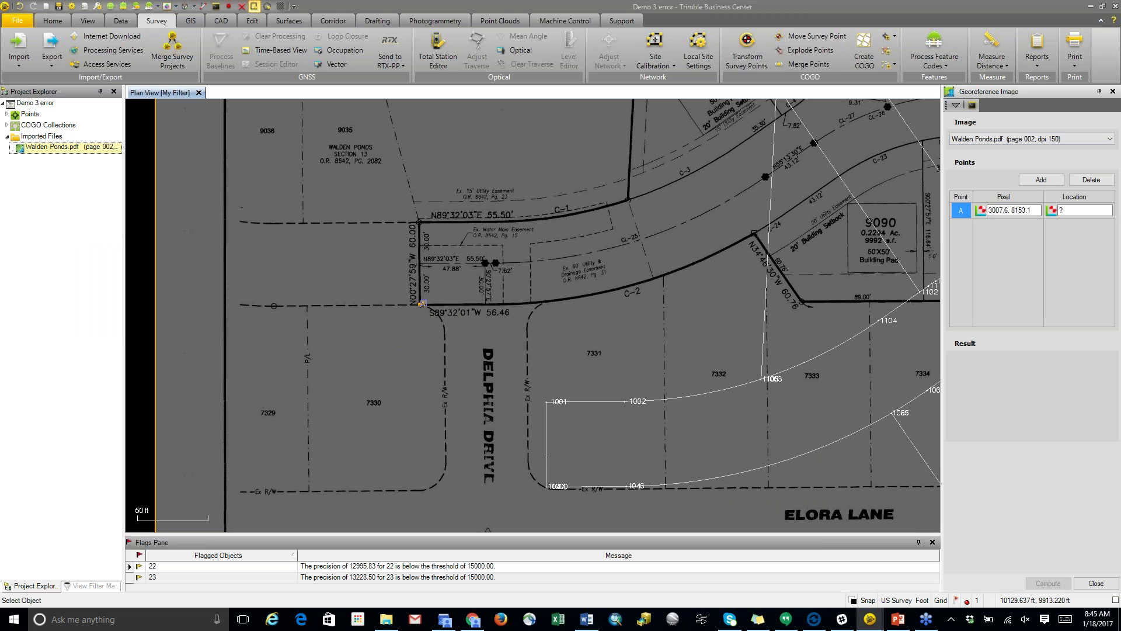
click(1036, 210)
scroll(426, 304, up, 1)
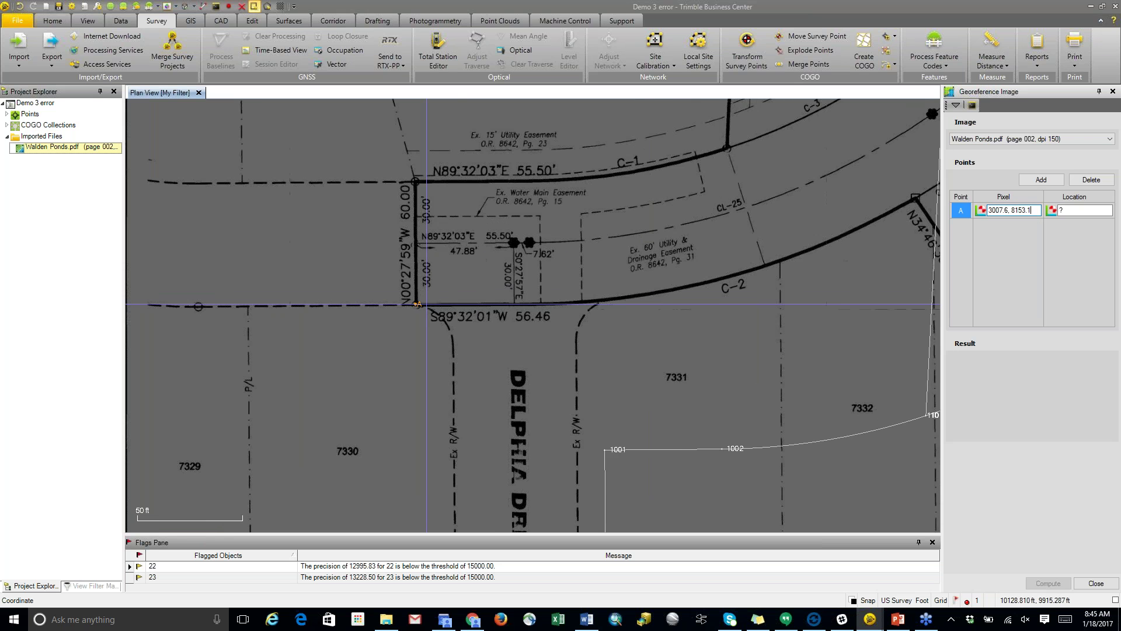
key(Tab)
scroll(422, 298, down, 2)
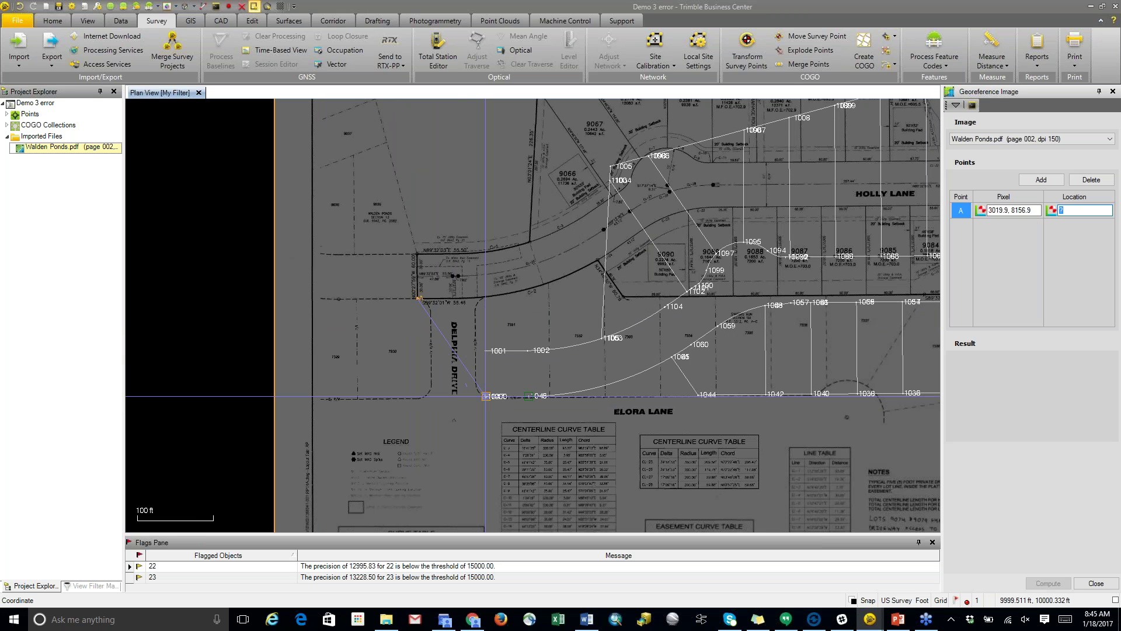
click(496, 397)
scroll(540, 424, down, 2)
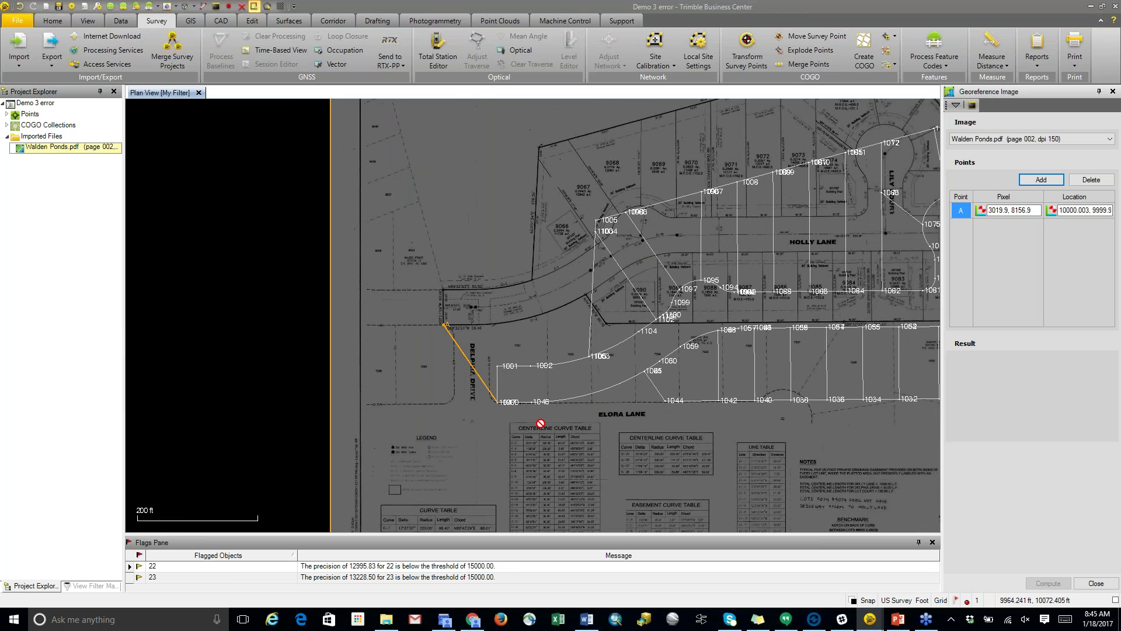
Step: Add georeference point B, picking its pixel at the plat's northwest boundary corner by lot 9067 and its location at point 1005
click(1042, 181)
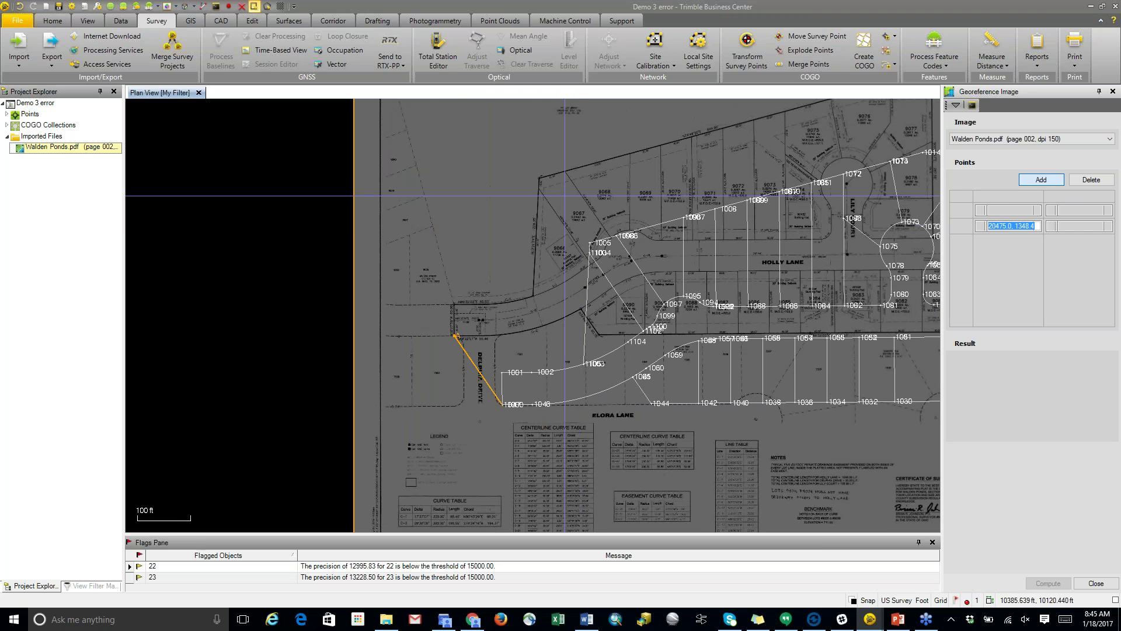
scroll(540, 175, up, 2)
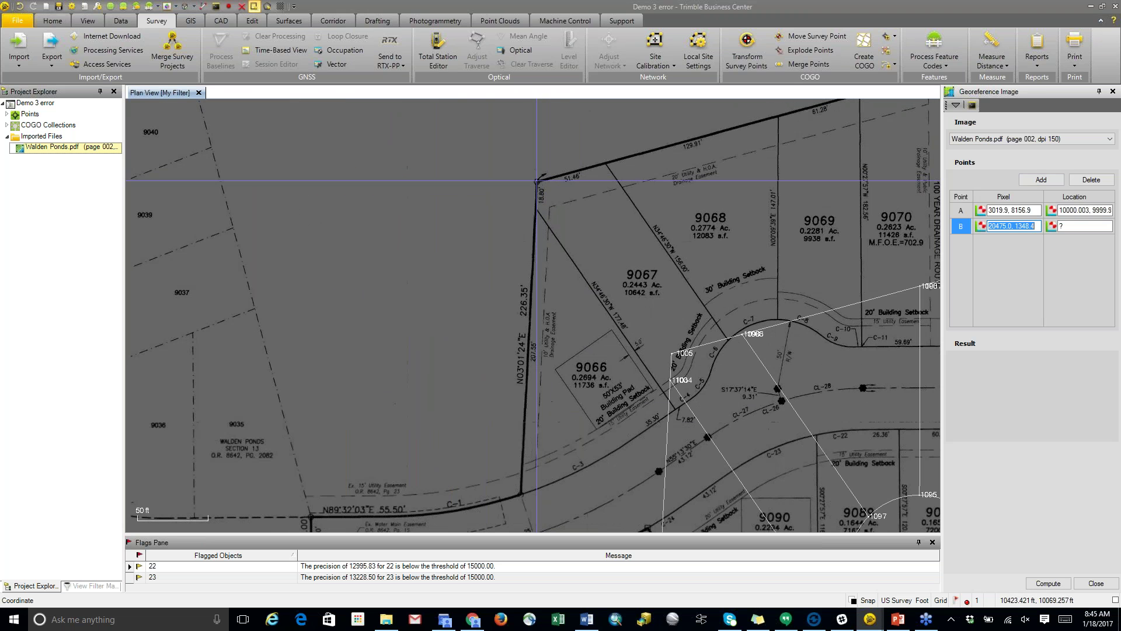
click(538, 182)
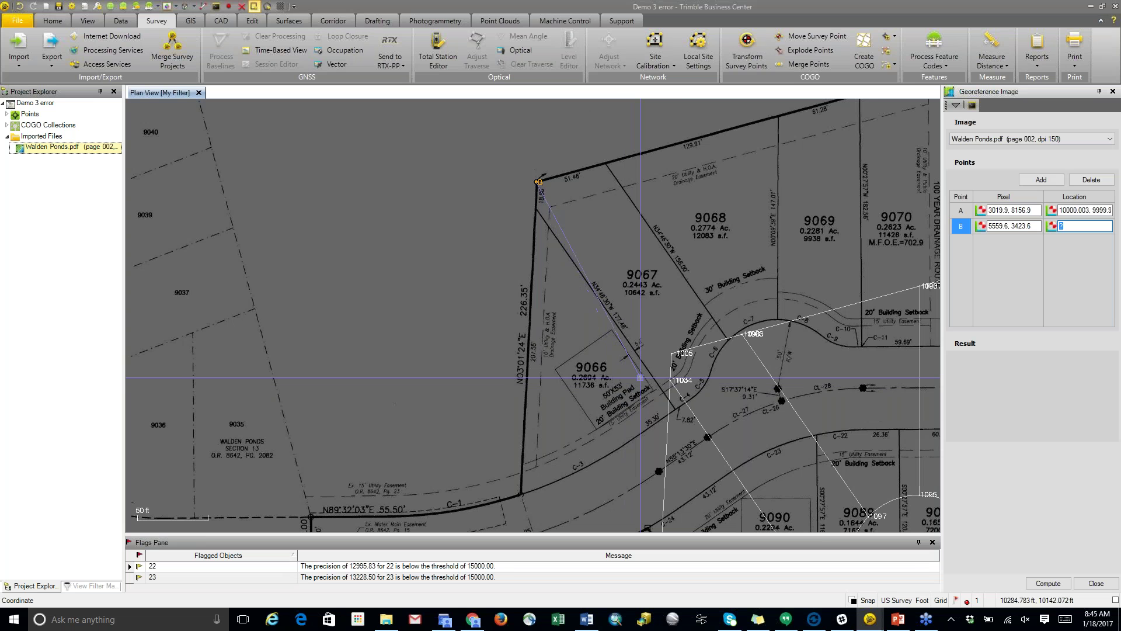
click(674, 353)
Step: Add georeference point C, matching the plat's northeast corner at lot 9077 to the linework's northeast corner
scroll(654, 339, down, 5)
mouse_move(641, 322)
middle_down()
mouse_move(583, 322)
mouse_move(606, 305)
middle_up()
scroll(678, 313, up, 5)
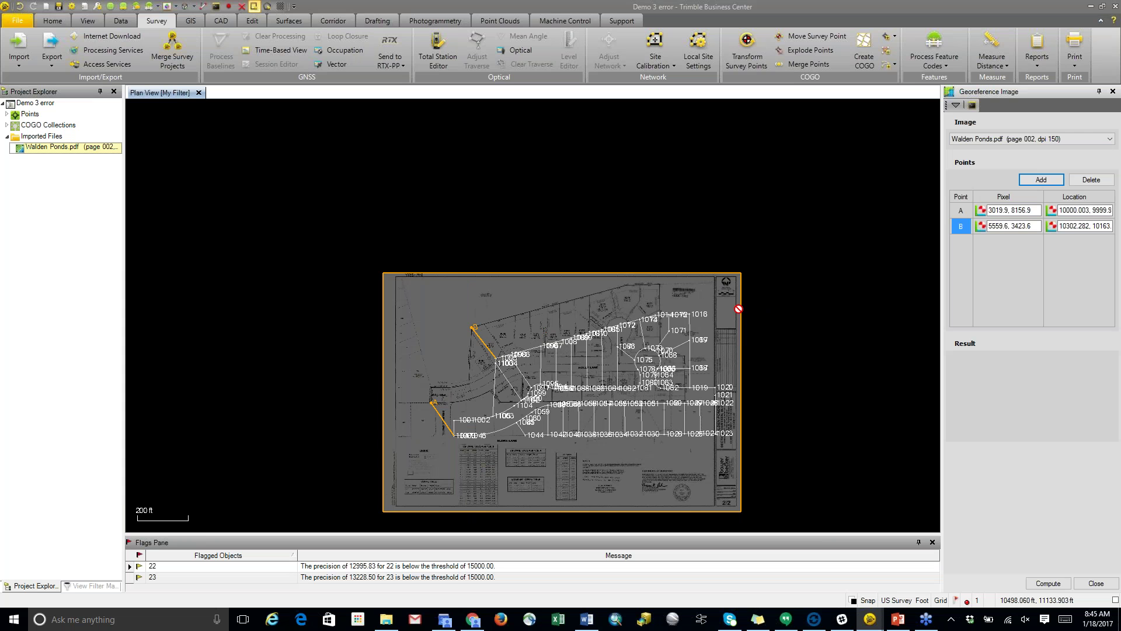
scroll(622, 274, up, 1)
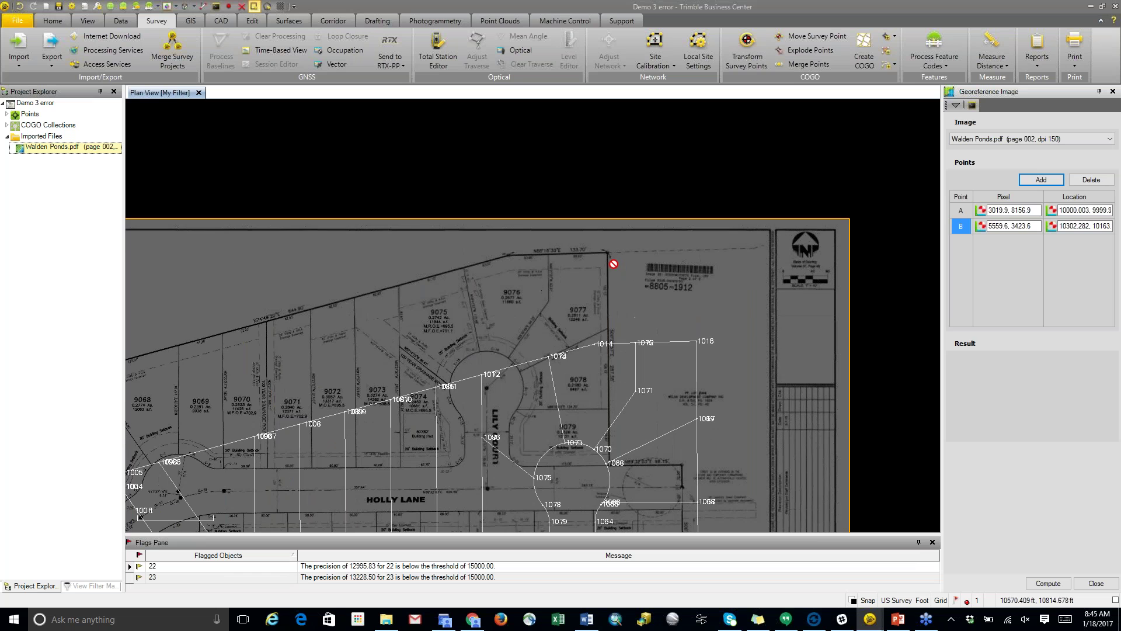
click(606, 253)
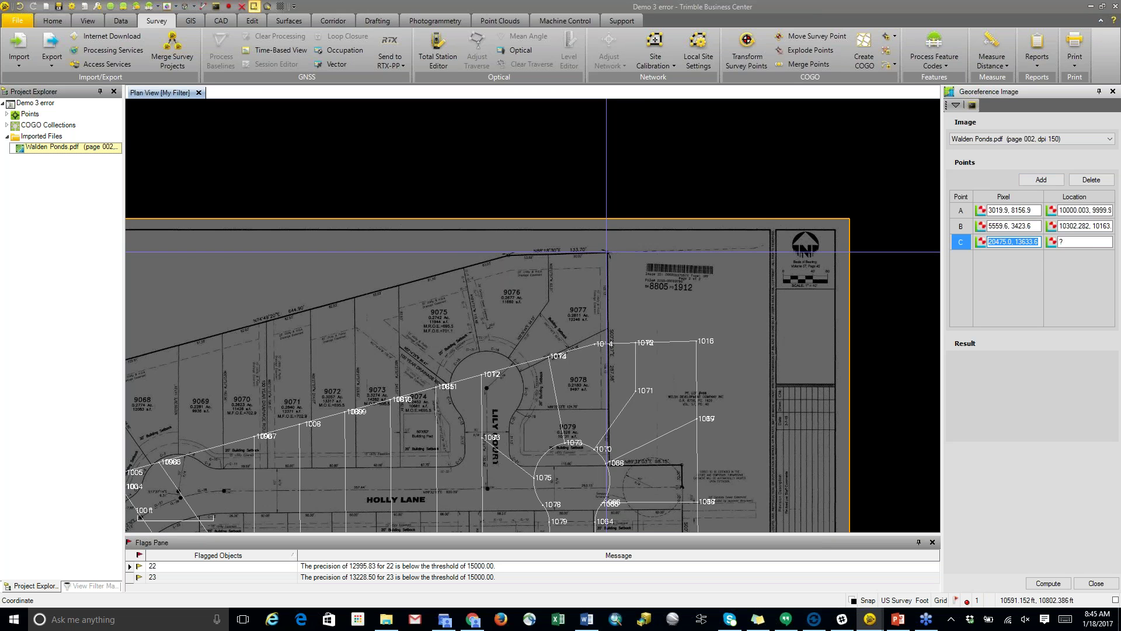
click(696, 341)
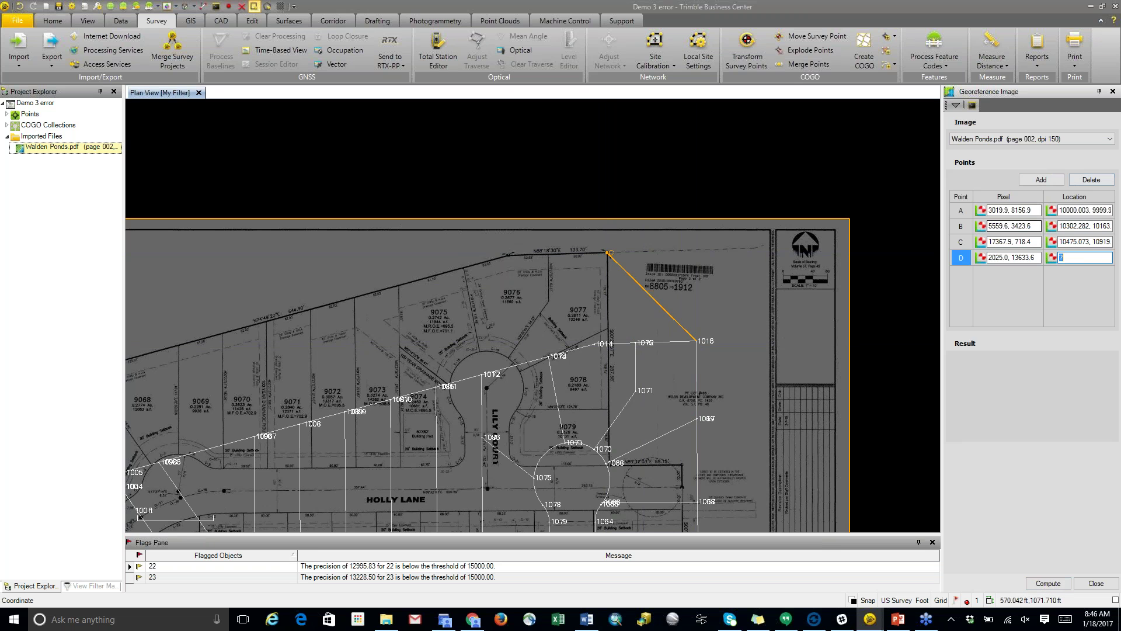
Step: Remove georeference point D, compute the Walden Ponds.pdf image's georeferencing from points A, B and C, and check its fit to the linework
click(1091, 179)
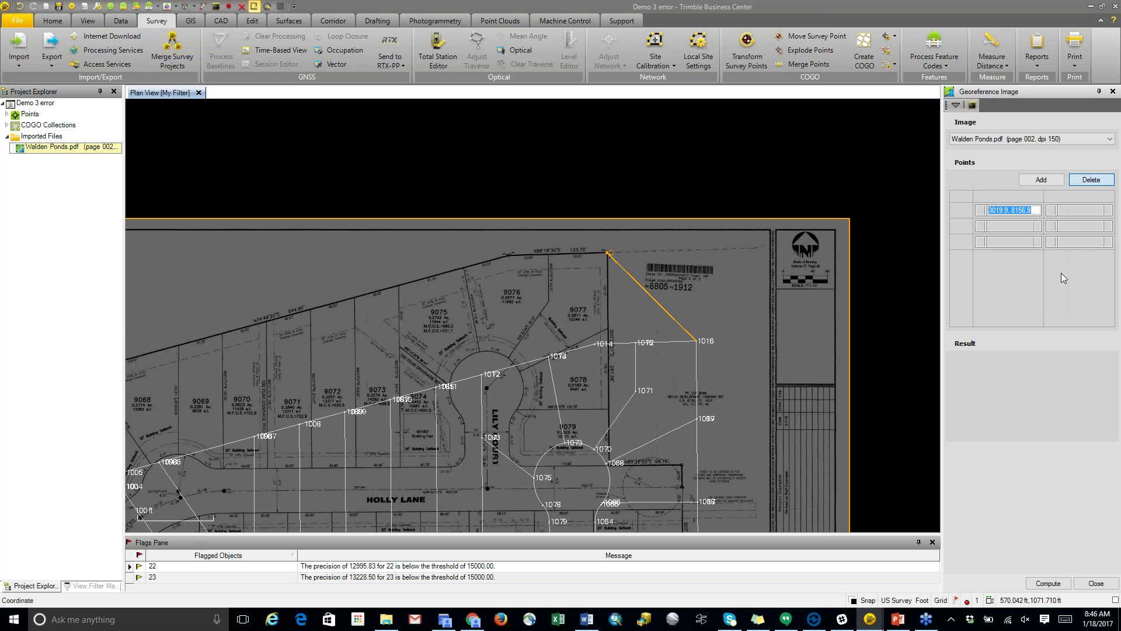
click(1048, 583)
middle_drag(660, 332, 705, 159)
scroll(427, 357, up, 1)
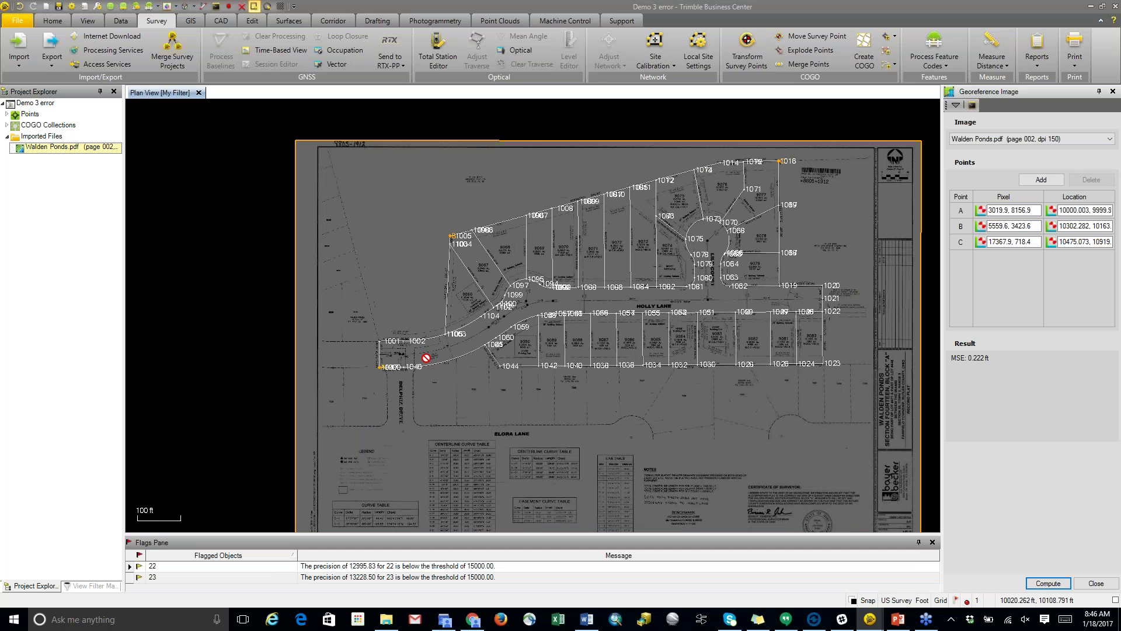
scroll(426, 358, up, 2)
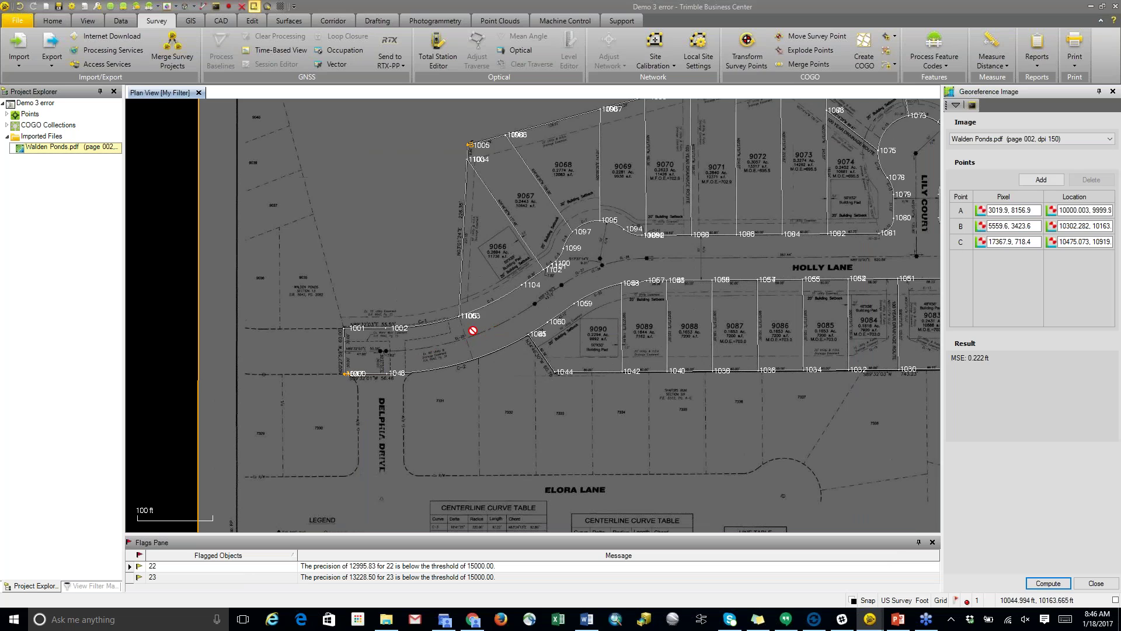
middle_drag(691, 260, 374, 350)
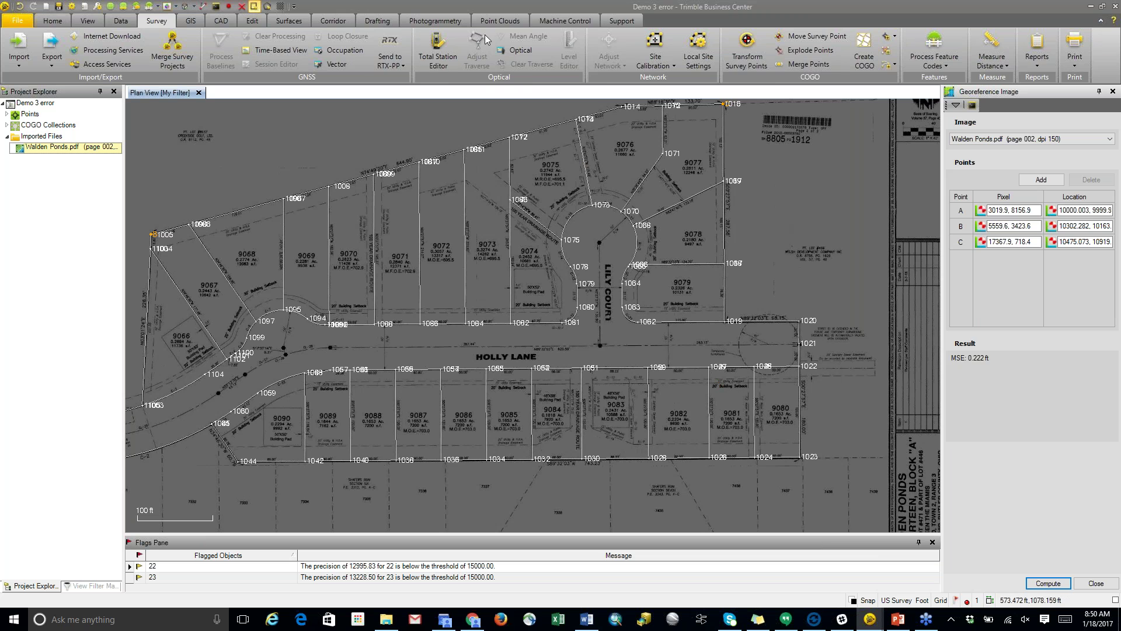
click(346, 22)
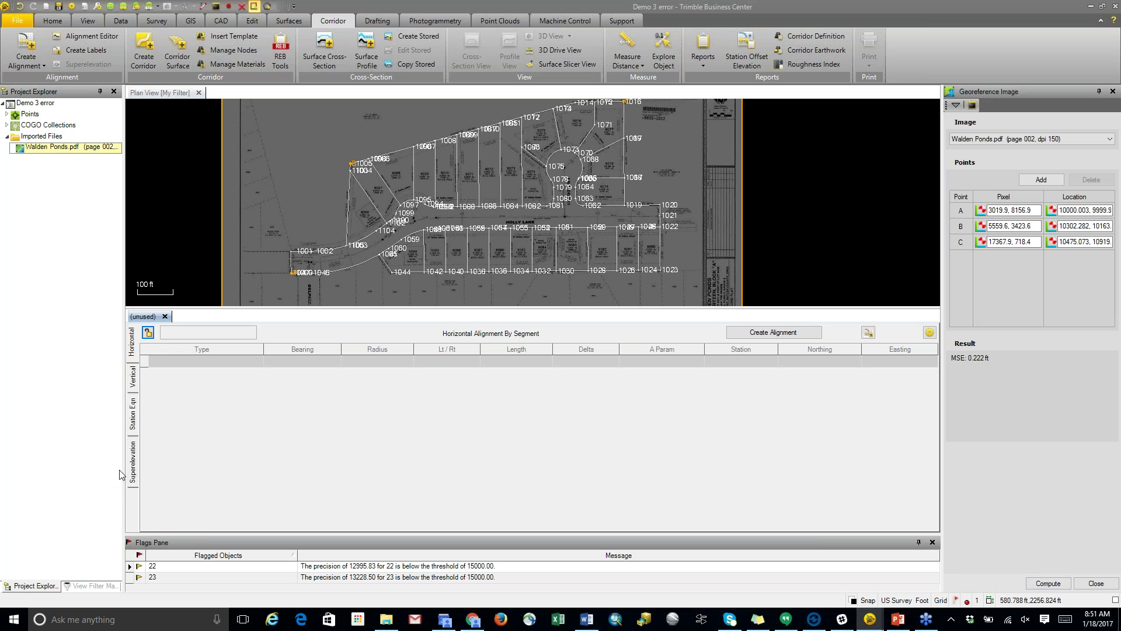
click(166, 317)
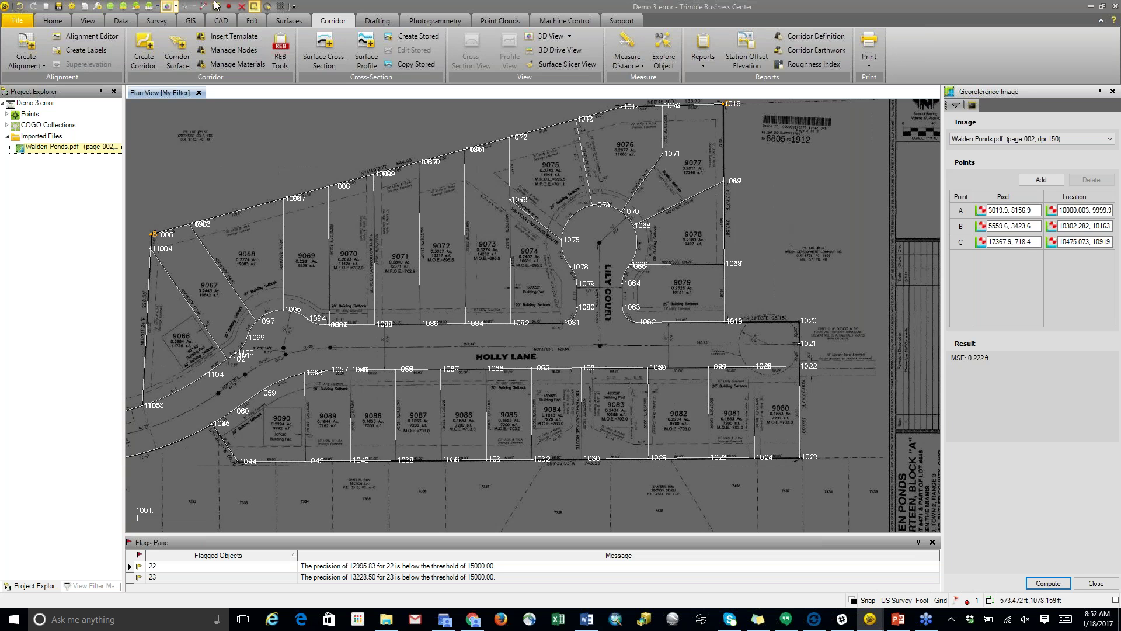
Step: Reopen the COGO command list and shorten the LX 63.03 line on the north boundary by entering its length as 63.030-9
click(227, 22)
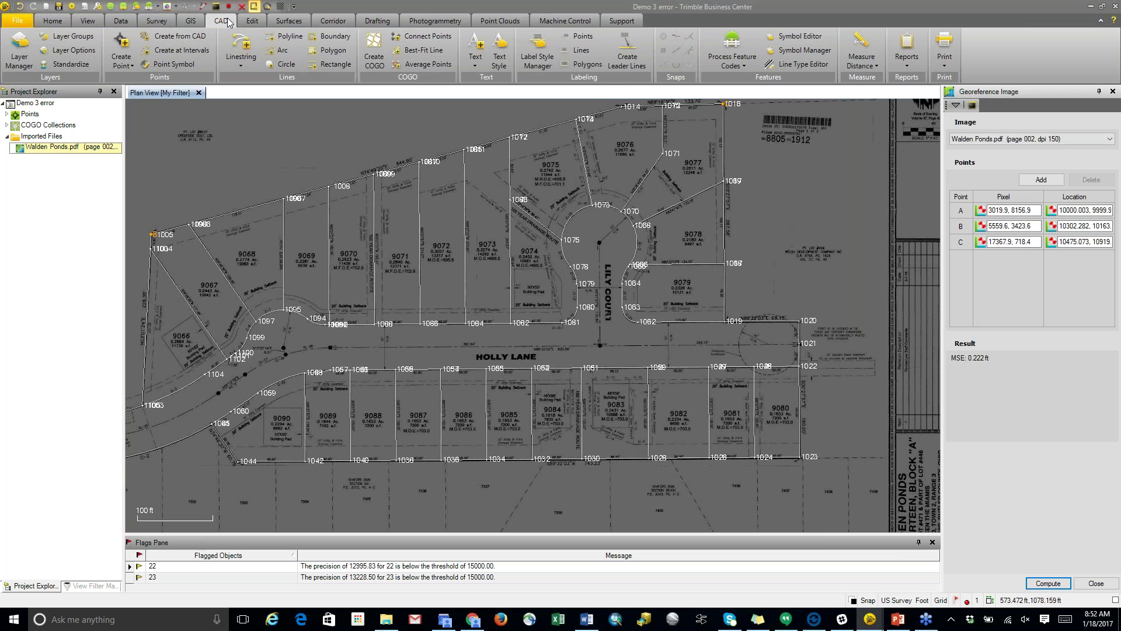
click(372, 45)
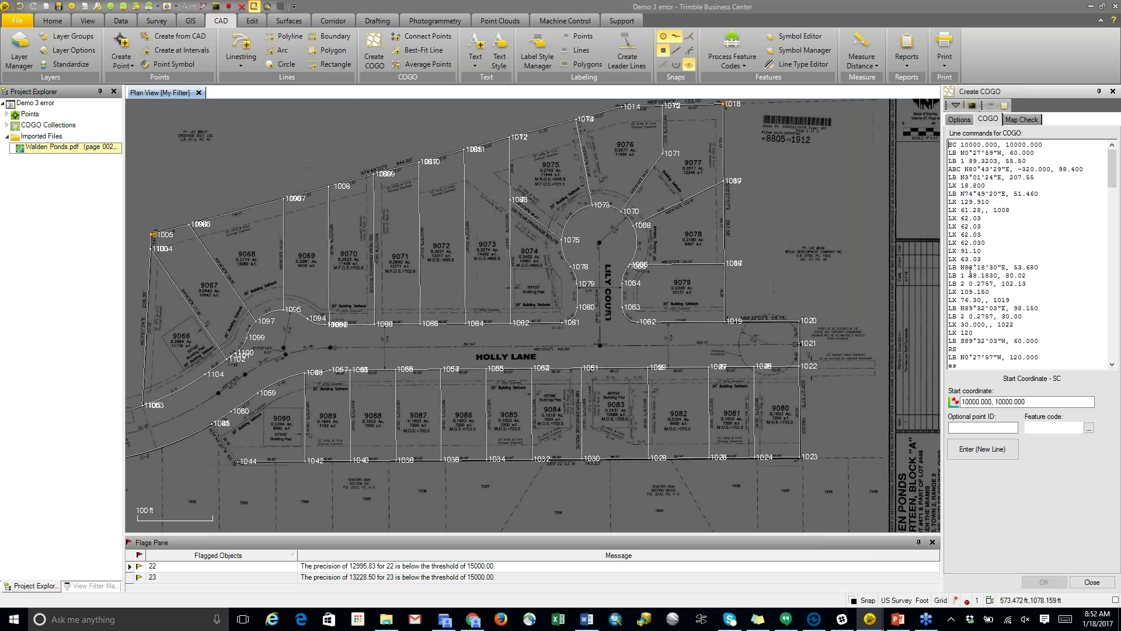
click(993, 258)
click(984, 401)
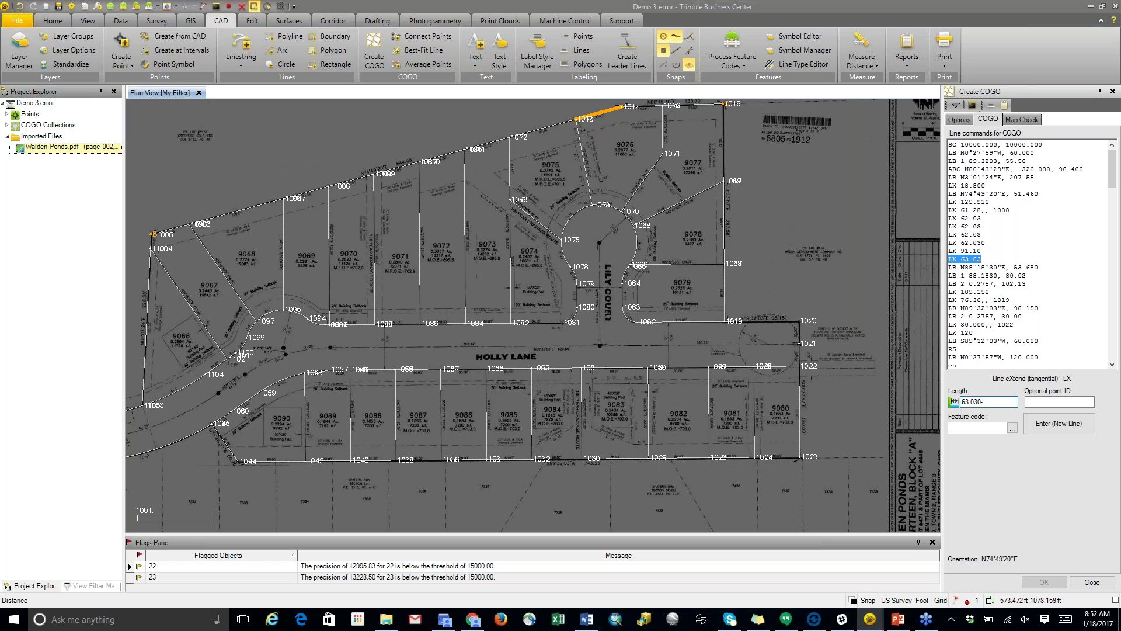
text(-80)
key(BackSpace)
key(BackSpace)
text(9)
key(Return)
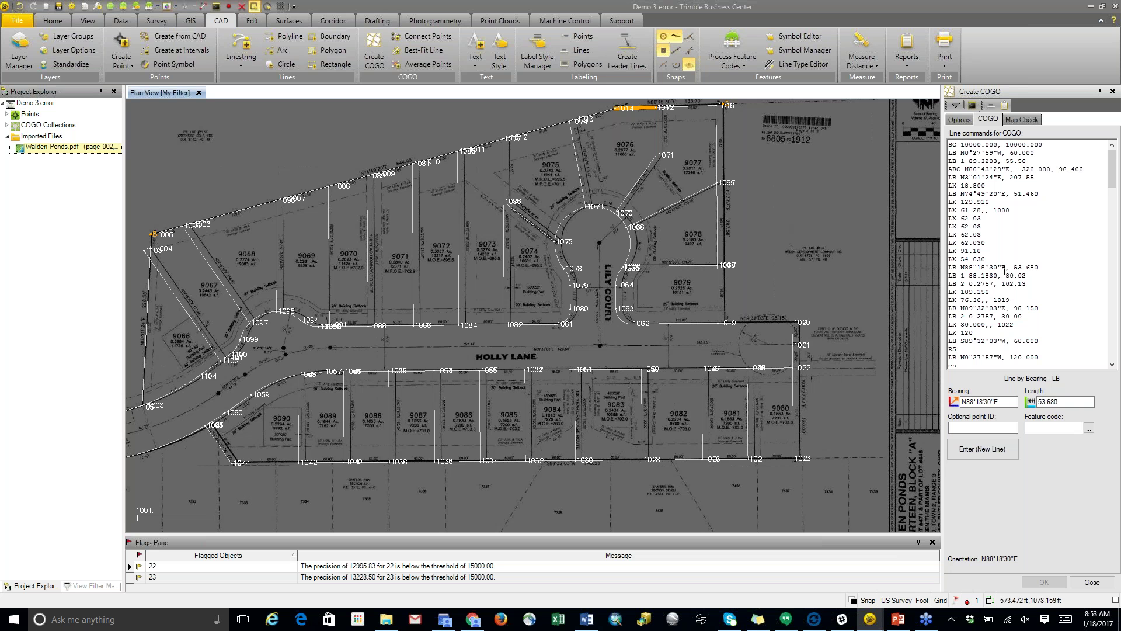
Step: Switch to the PowerPoint presentation, run the slide show from the Terminology slide and advance to the Summary slide about project time
click(895, 614)
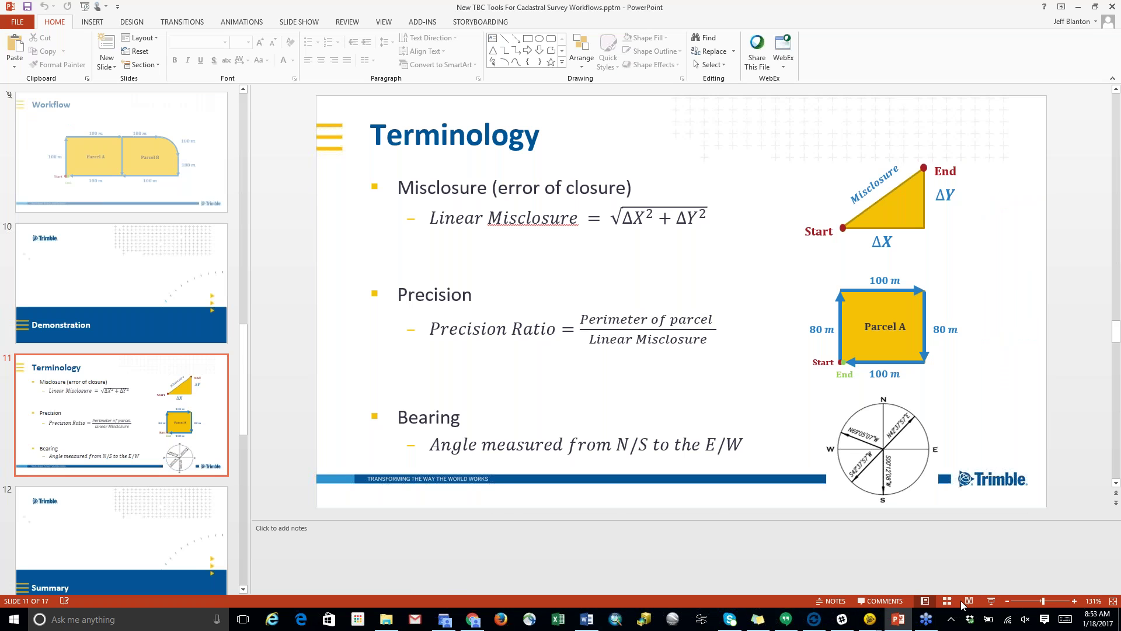
click(991, 601)
click(1073, 556)
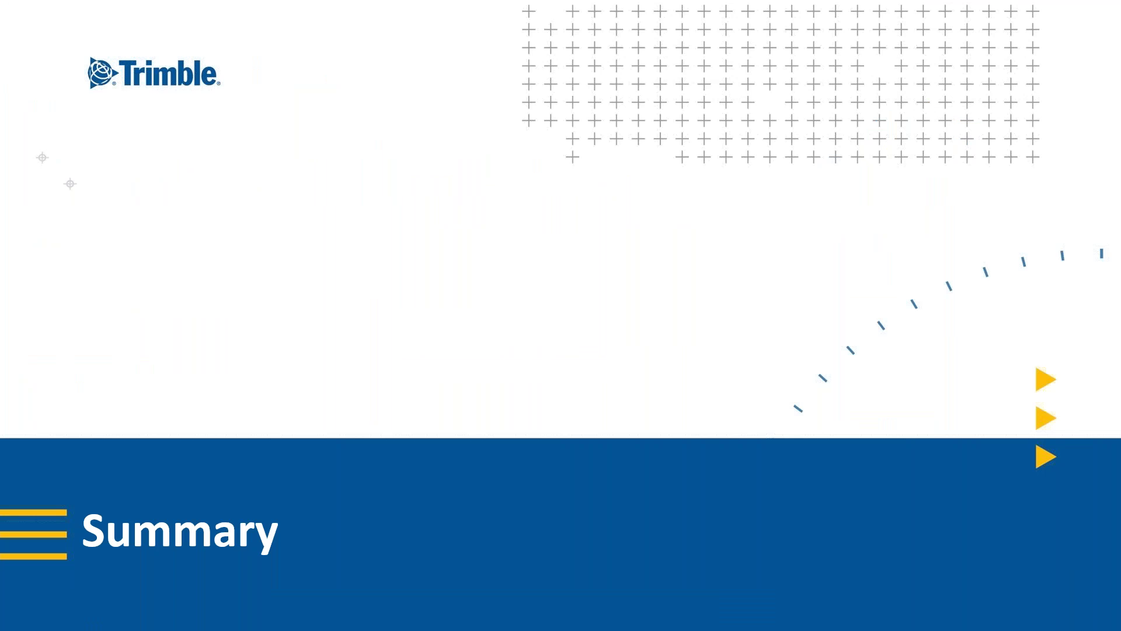
key(Right)
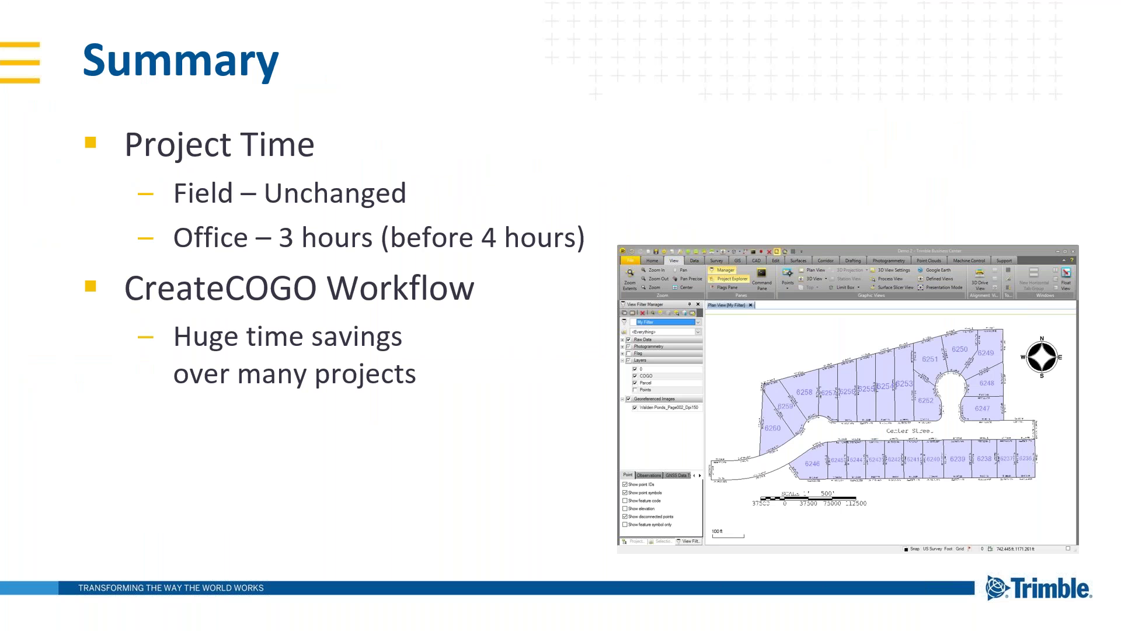
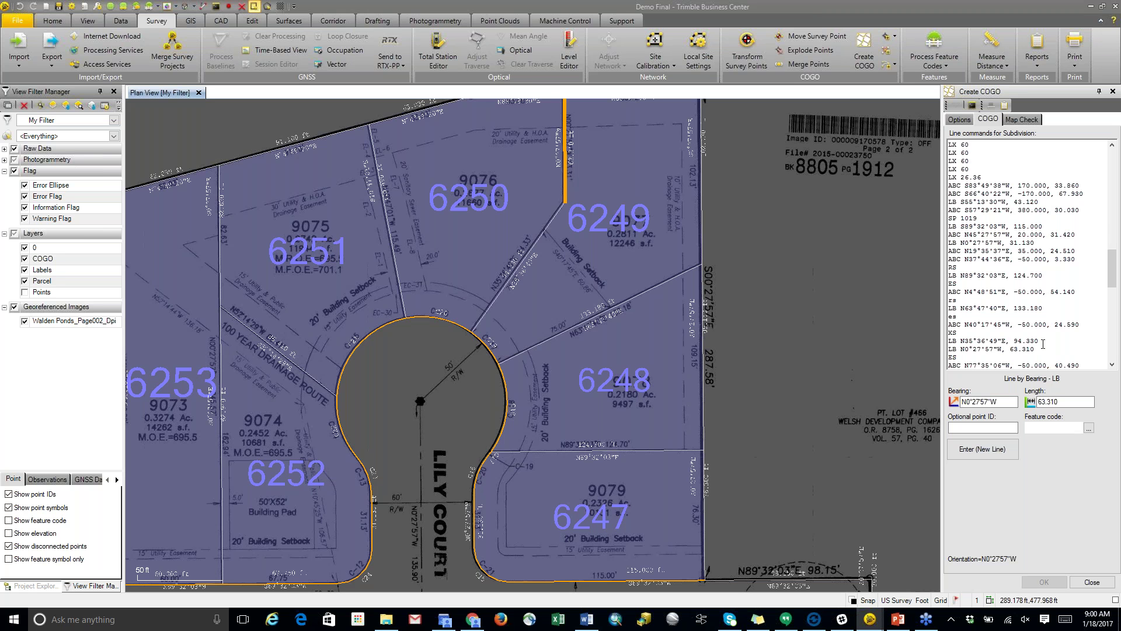
Step: Add the unit ft to the 63.310 length of the N0°27'57"W line between lots 6250 and 6249
click(1070, 402)
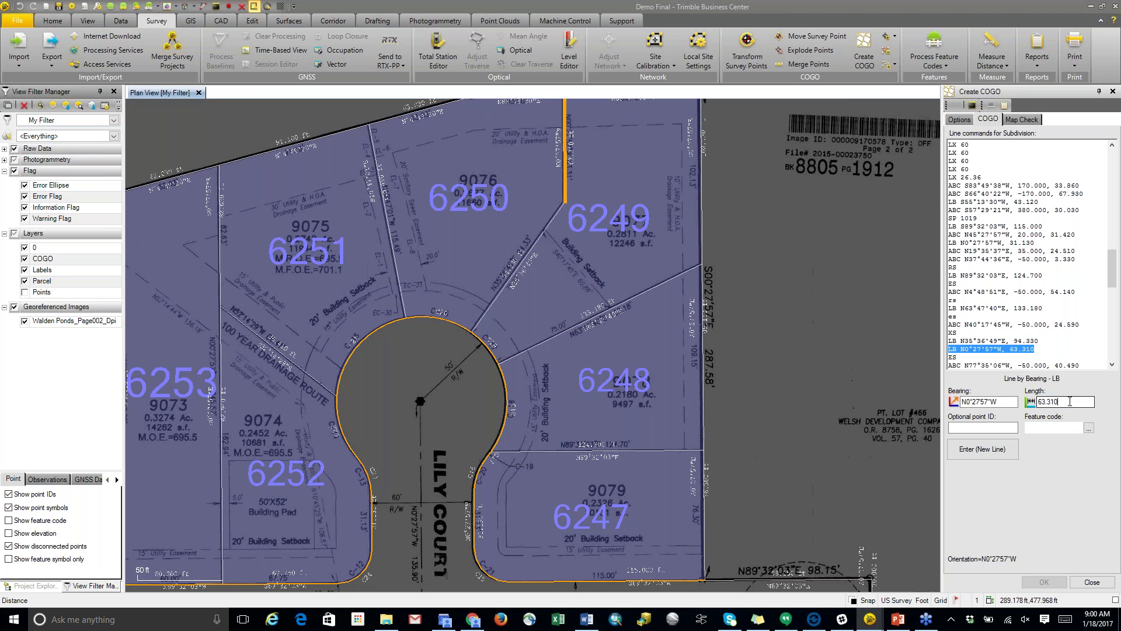
text(ft)
click(222, 21)
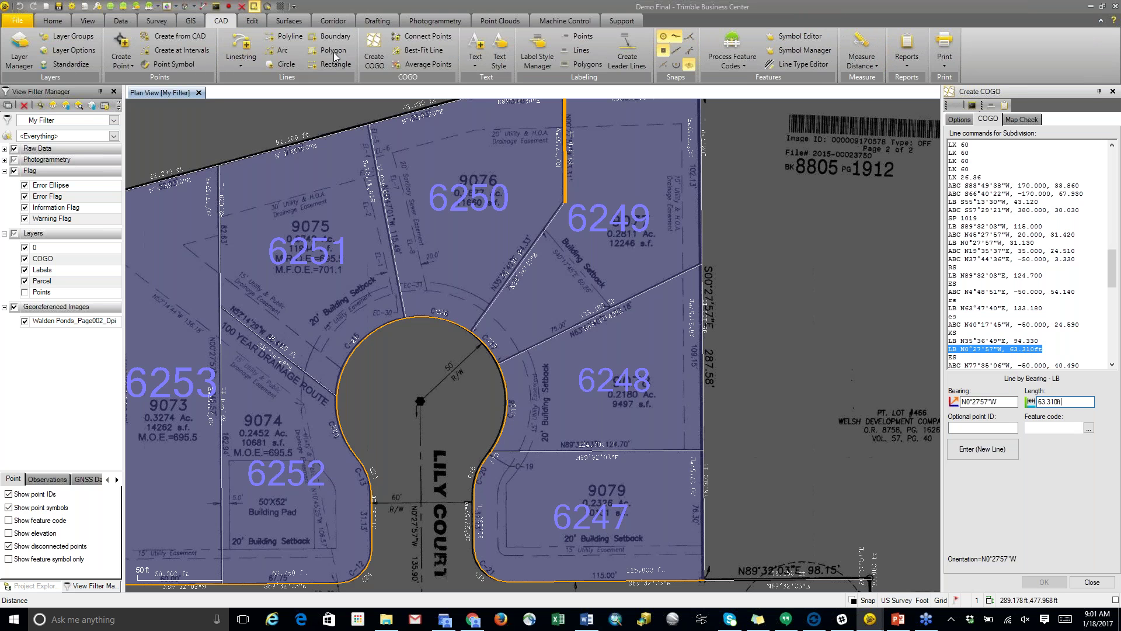
click(429, 52)
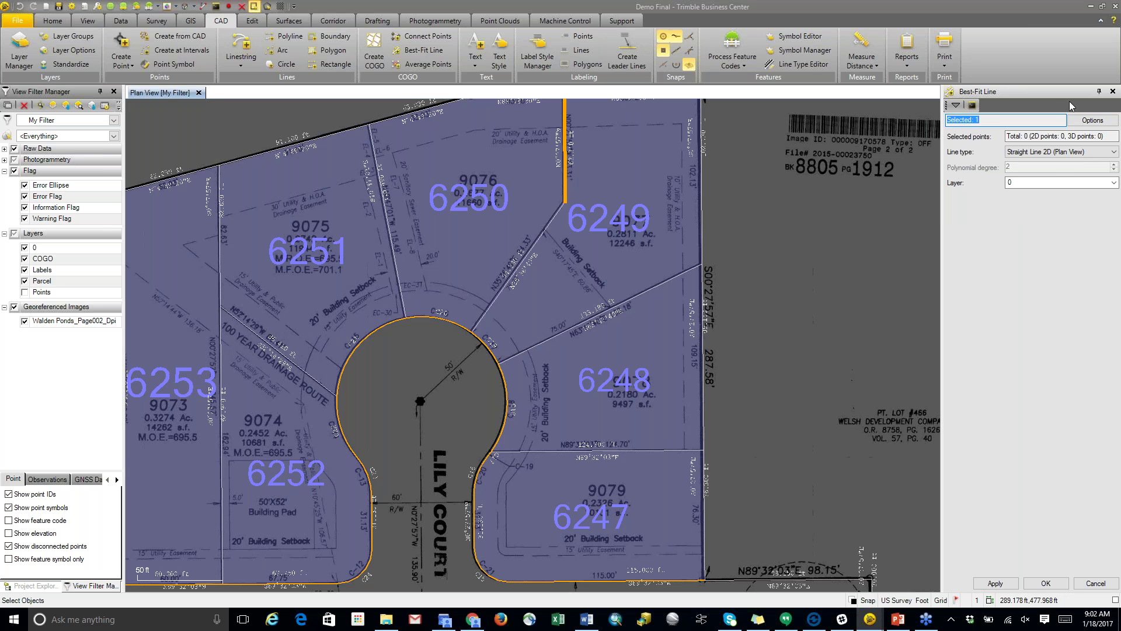
click(1088, 584)
Step: Start a Line by Points (LP) command at the end of the subdivision's COGO list
scroll(1111, 267, down, 10)
click(992, 361)
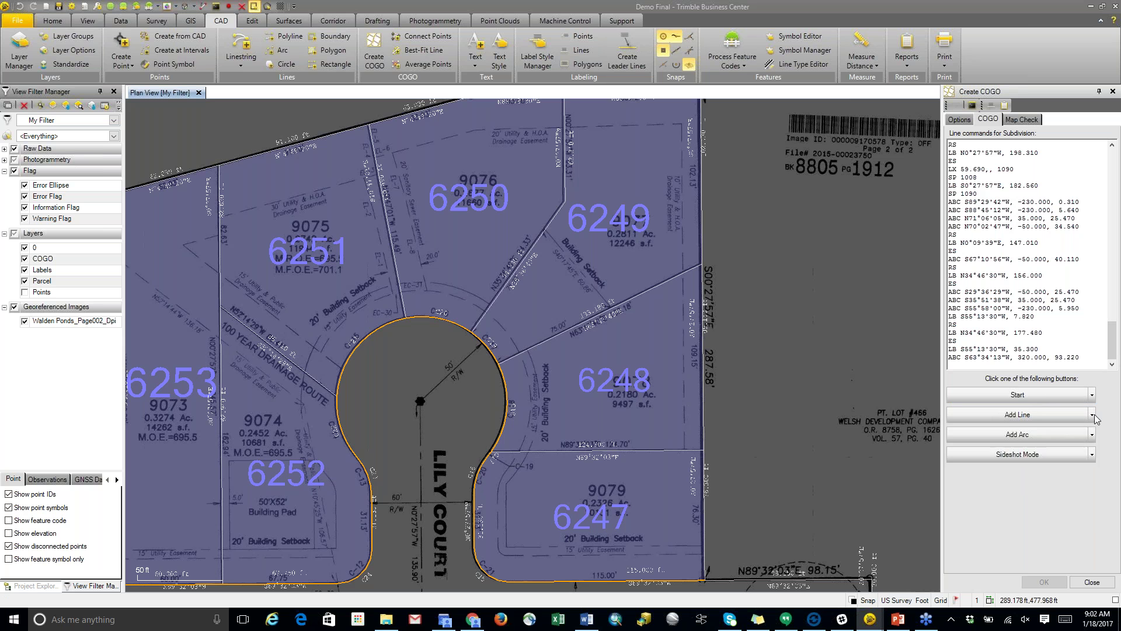
click(1092, 415)
click(1022, 497)
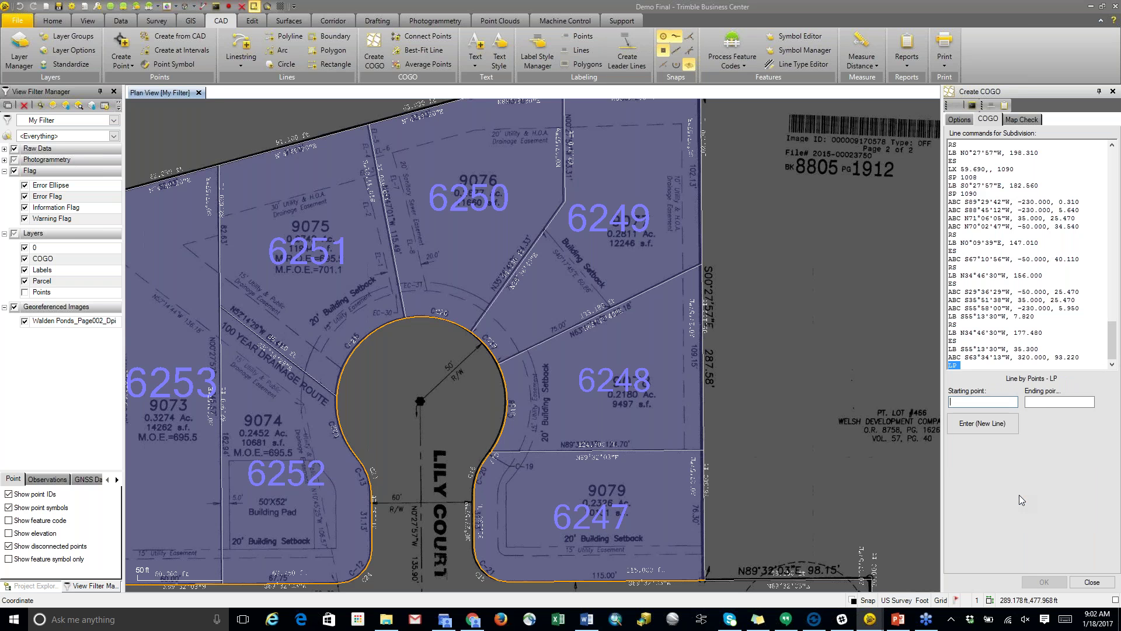
click(961, 402)
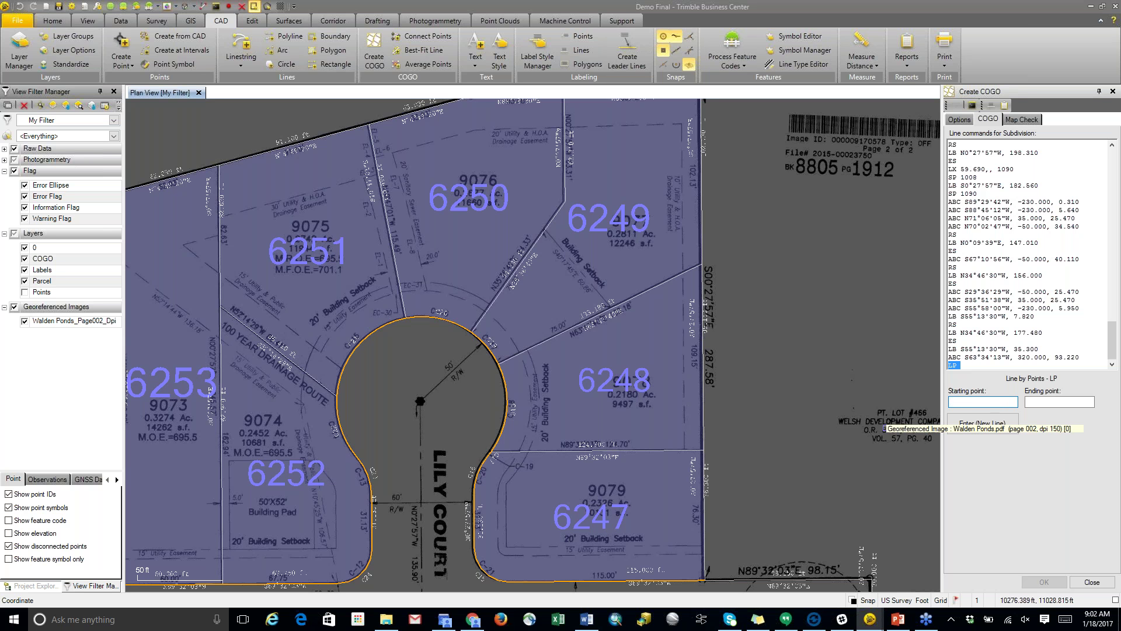
Step: Select the diagonal line between lots 6250 and 6249 in the plan to locate its command in the COGO list
scroll(527, 283, up, 1)
scroll(528, 283, up, 3)
click(516, 257)
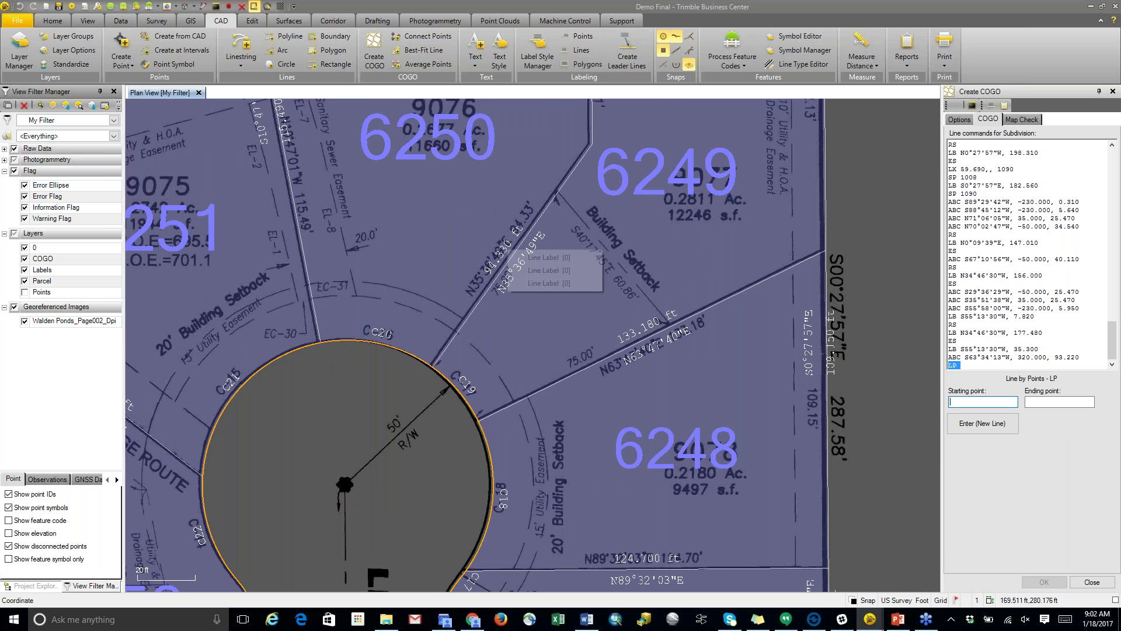
click(517, 258)
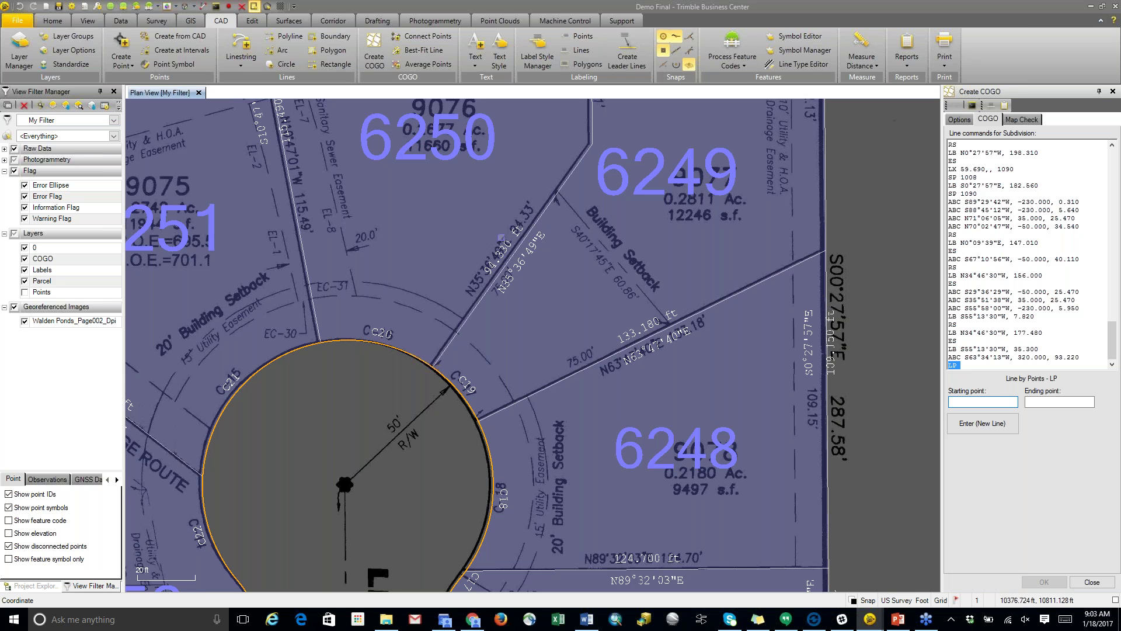
click(507, 252)
click(513, 255)
click(515, 266)
scroll(681, 343, down, 3)
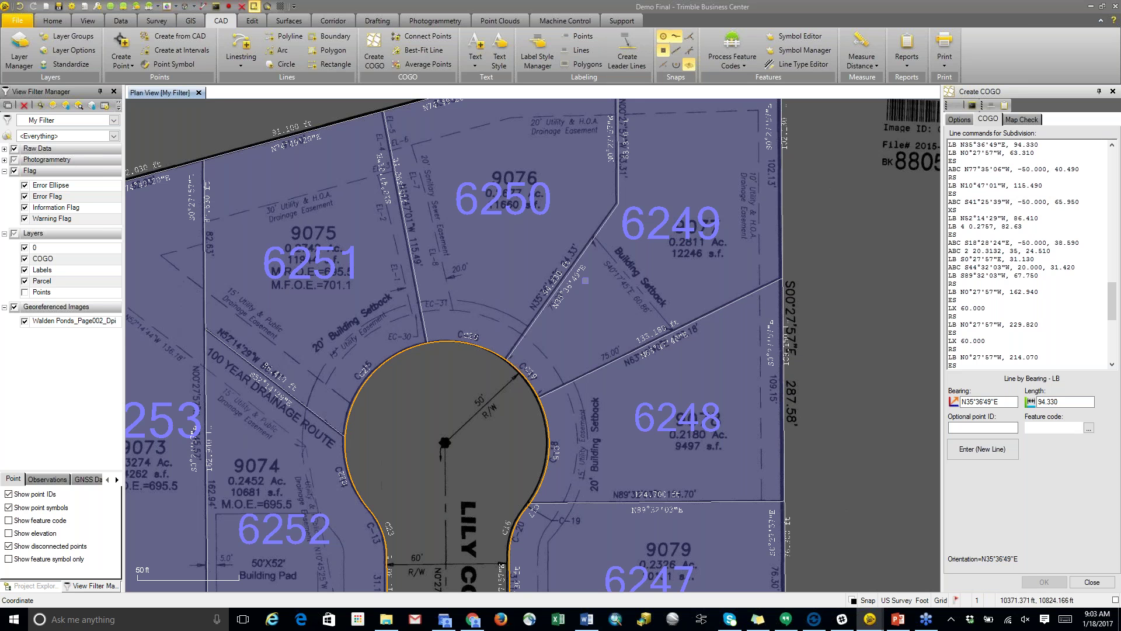
mouse_move(585, 280)
mouse_move(875, 620)
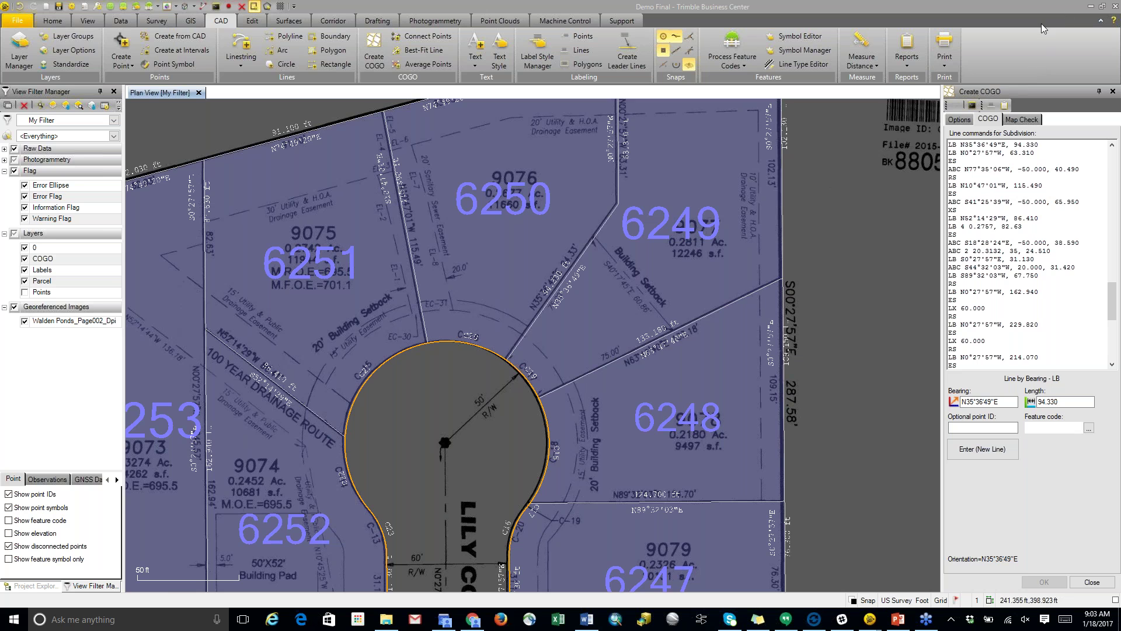
Step: Put away the Demo Final and Demo 3 error projects, bring up Demo 2 Bndy and close its label table editing
click(1091, 7)
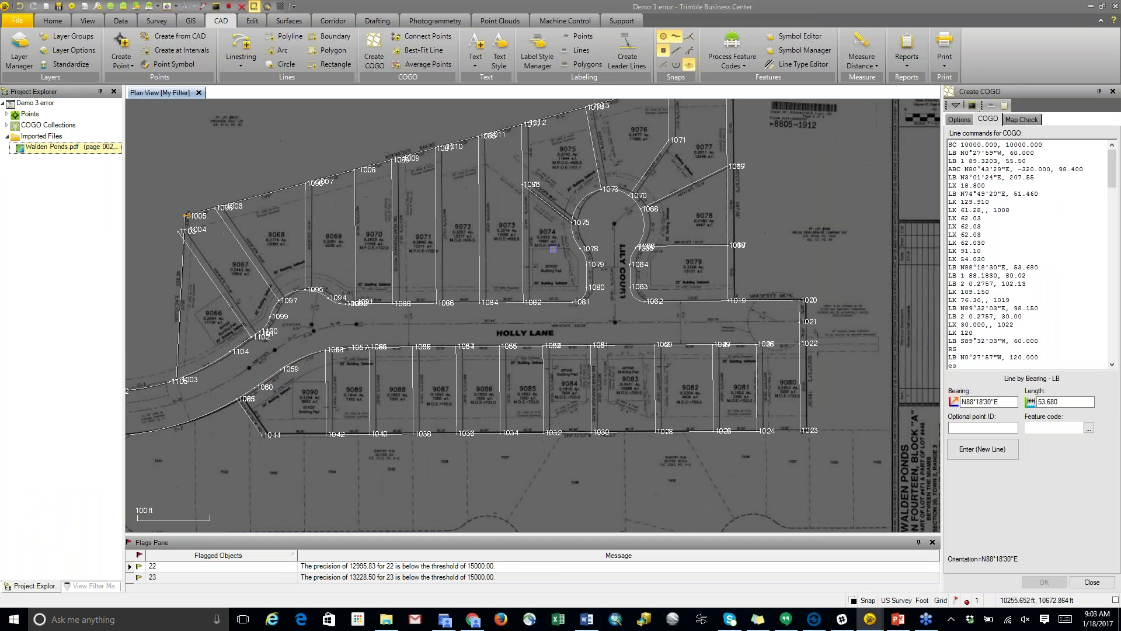
click(1090, 7)
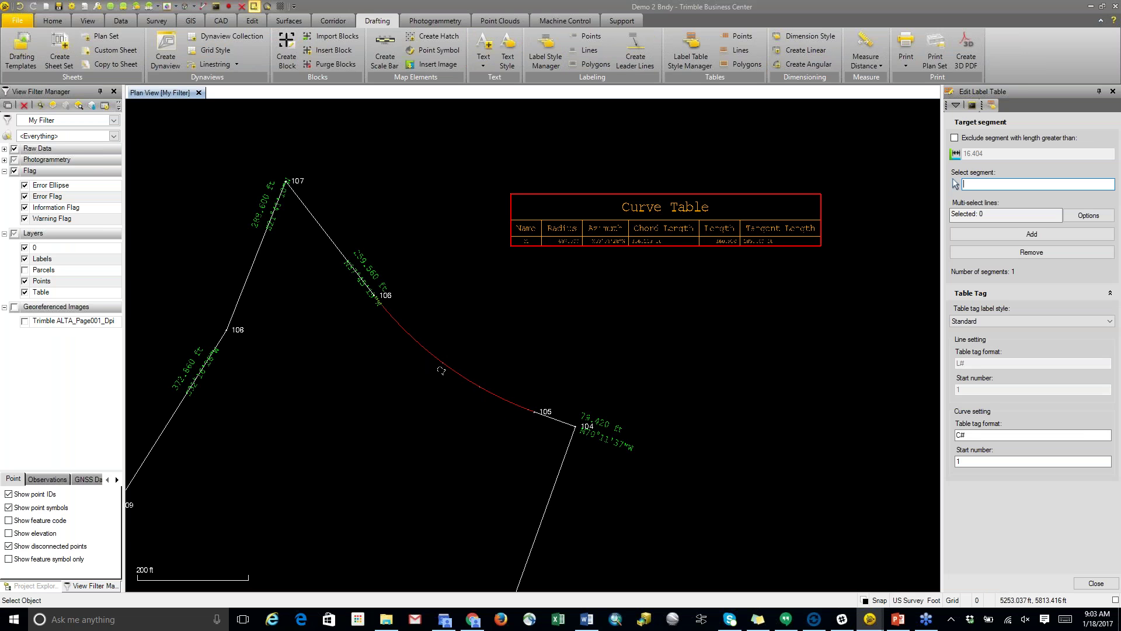
scroll(443, 366, down, 3)
scroll(467, 477, up, 8)
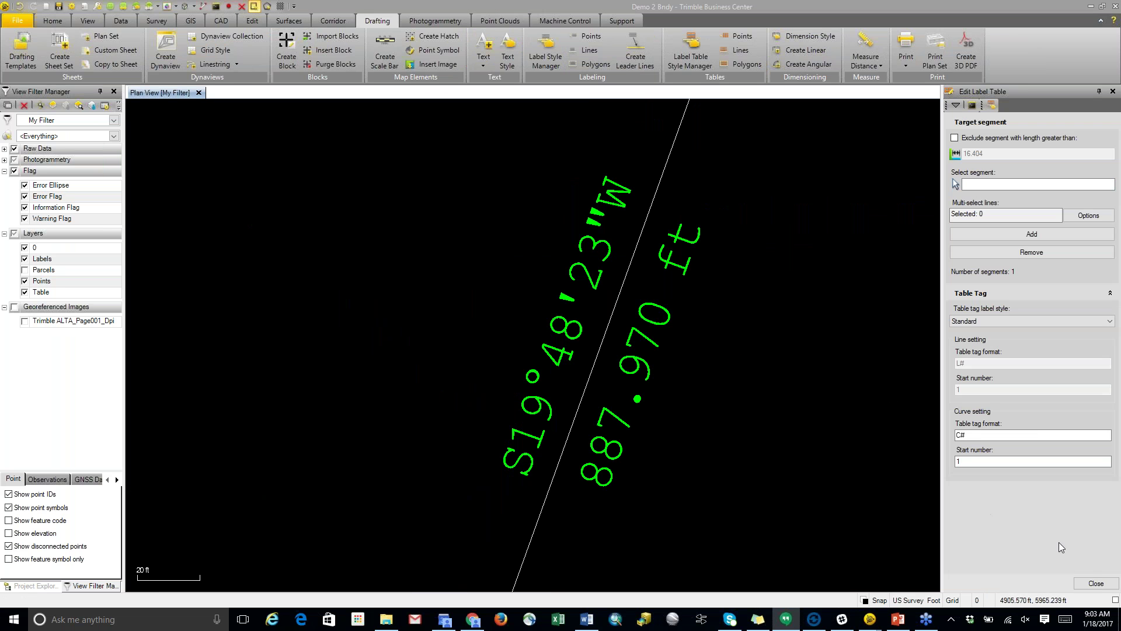
click(1087, 588)
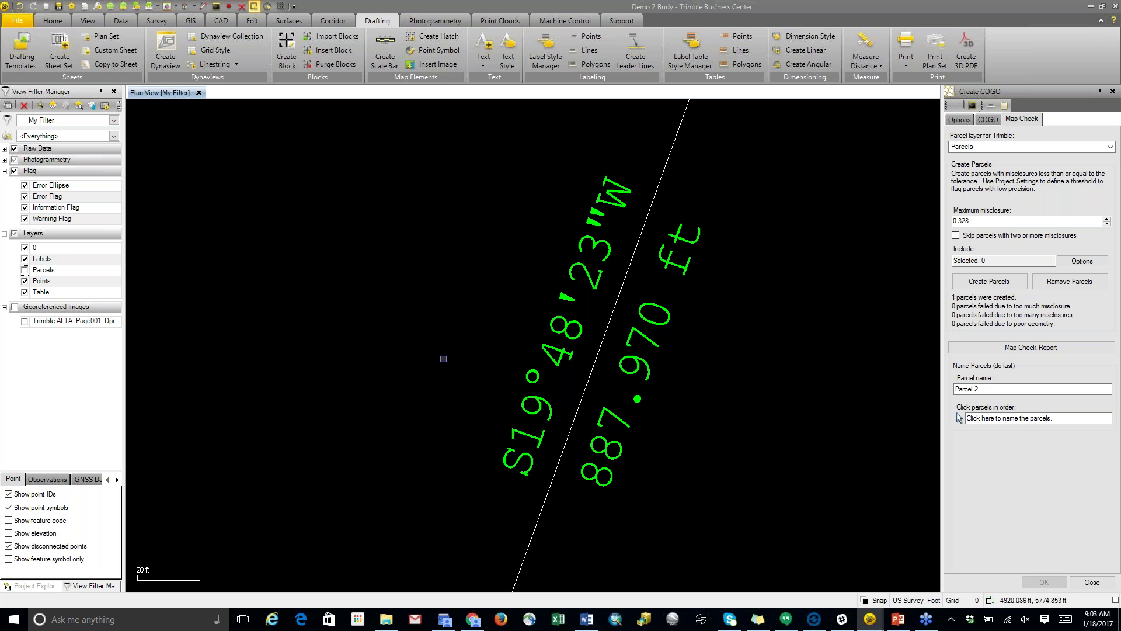
Step: Select the S19°48'23"W bearing label, close Create COGO, and slide the label slightly along its boundary line
click(558, 354)
scroll(516, 427, down, 2)
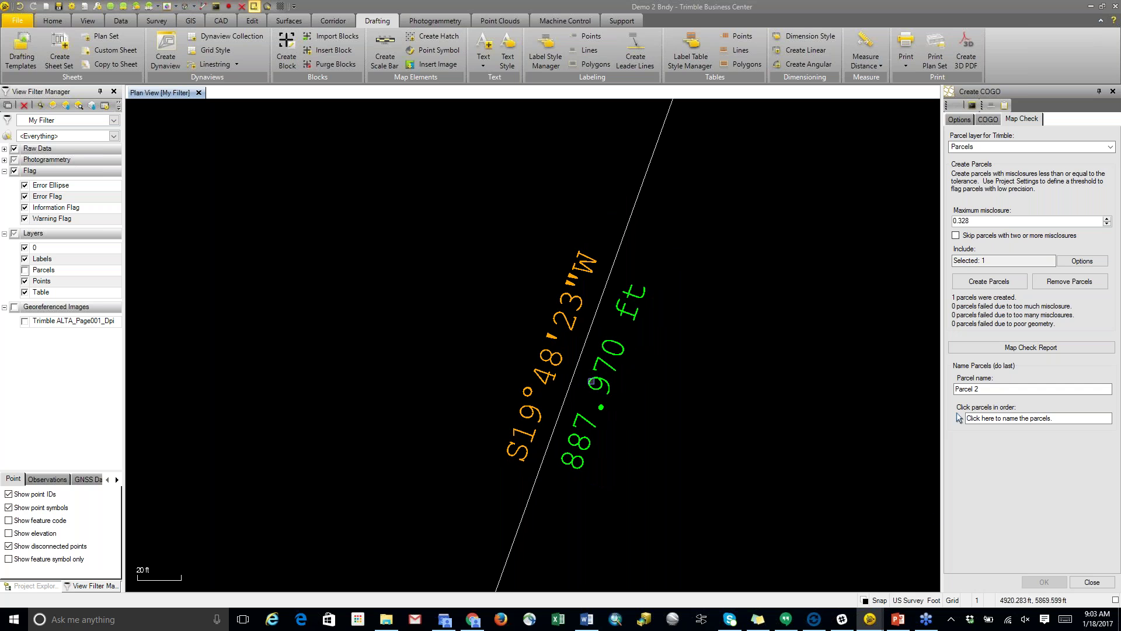
click(1091, 582)
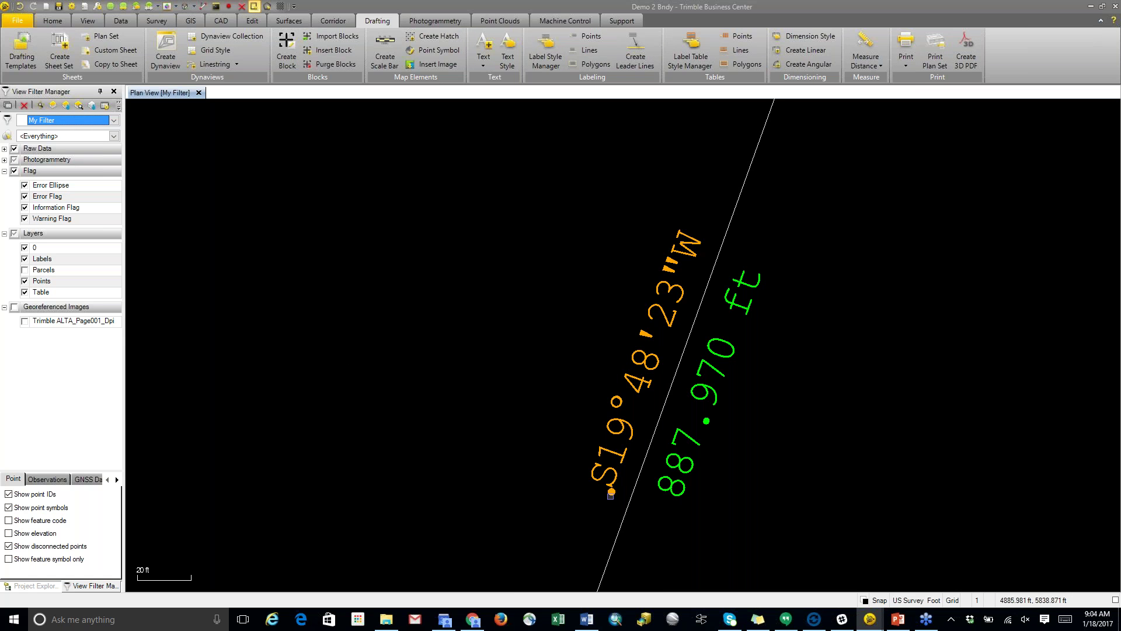
click(612, 491)
drag(611, 491, 594, 549)
click(827, 266)
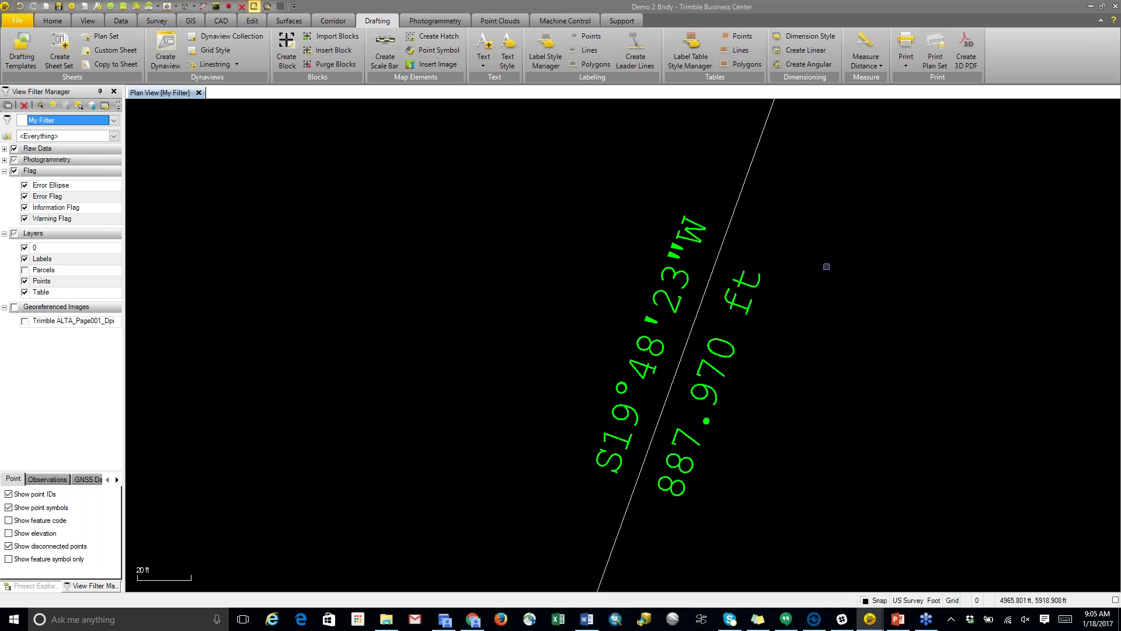
click(220, 21)
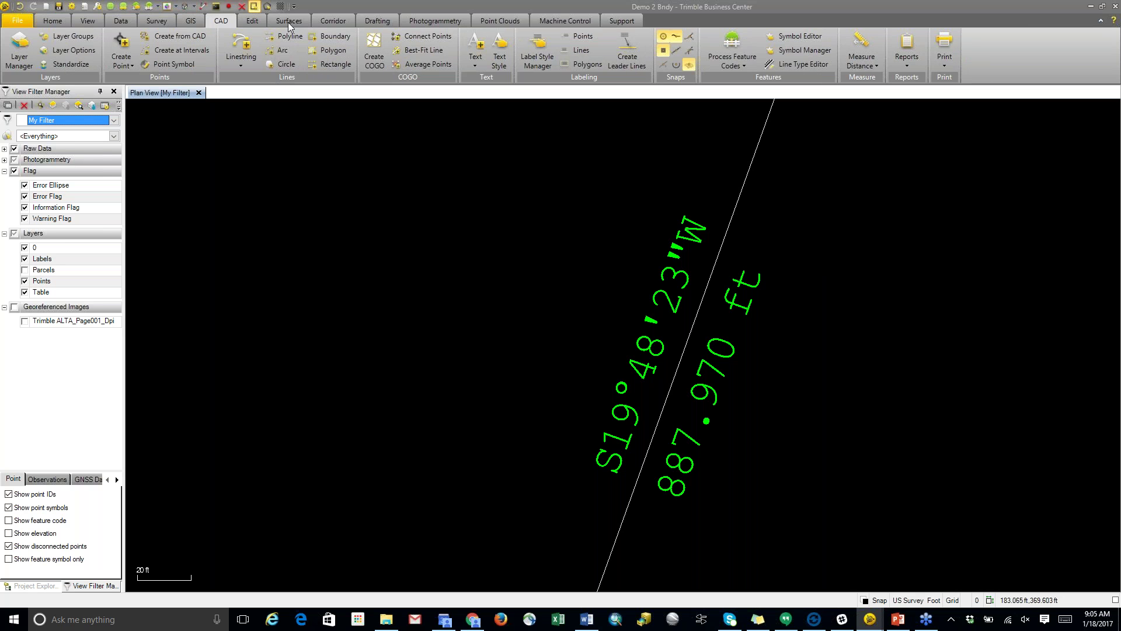
click(256, 21)
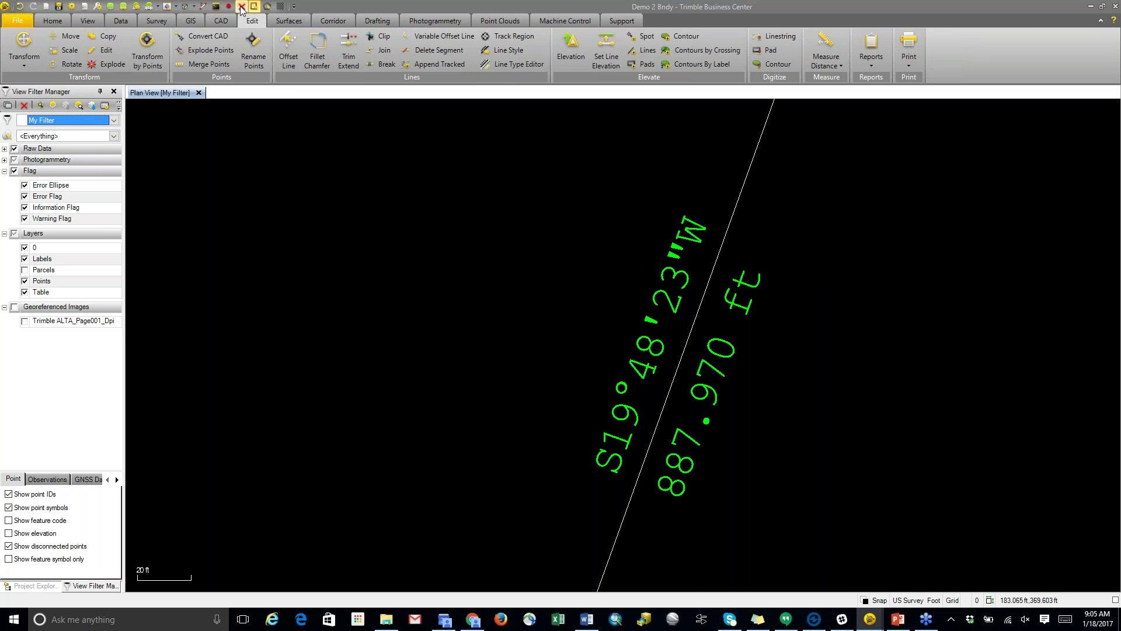